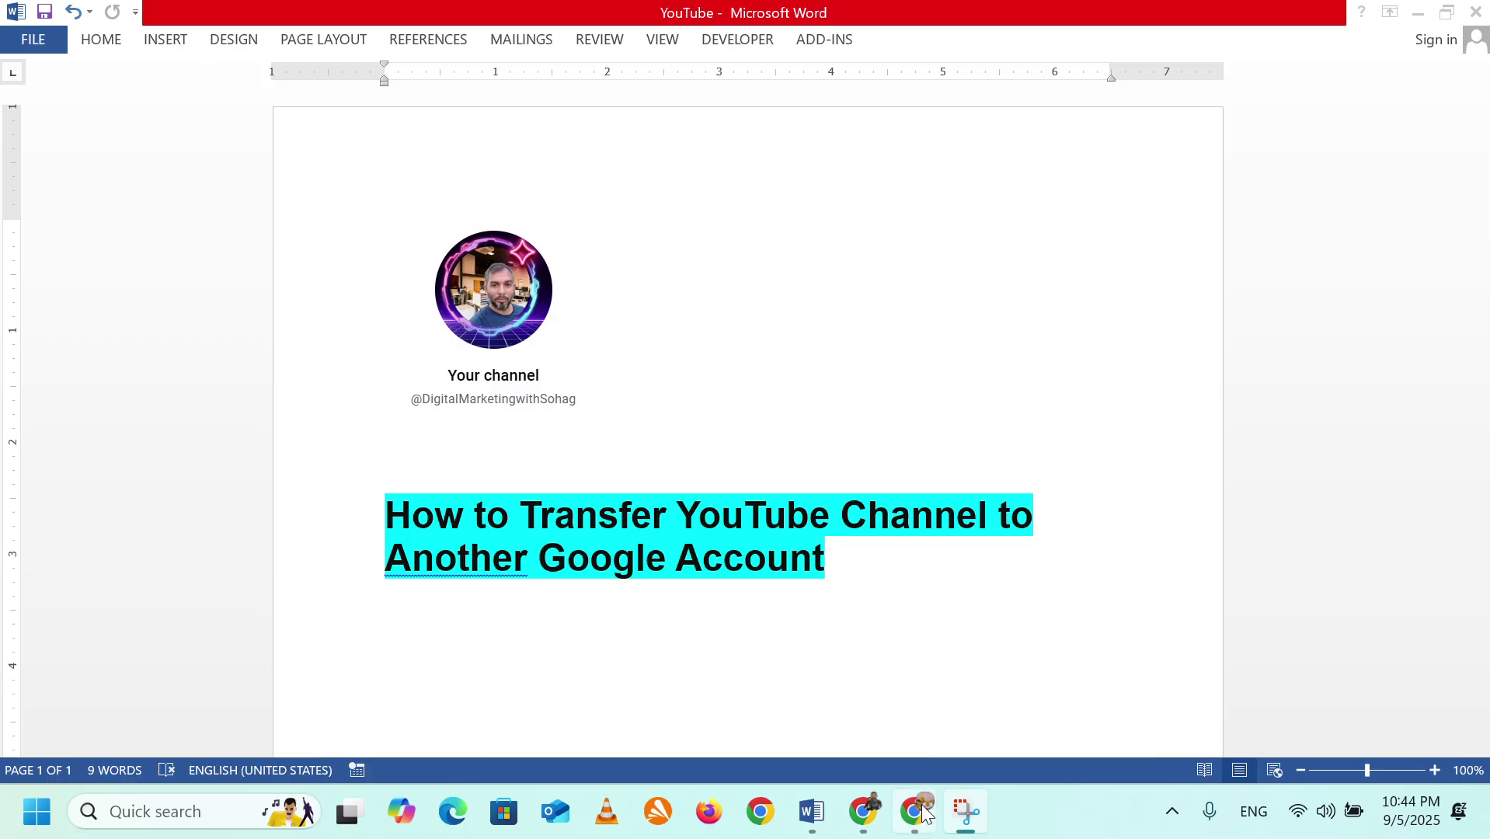
# Switch from the Word tutorial document to the signed-in YouTube browser window.
pyautogui.click(917, 812)
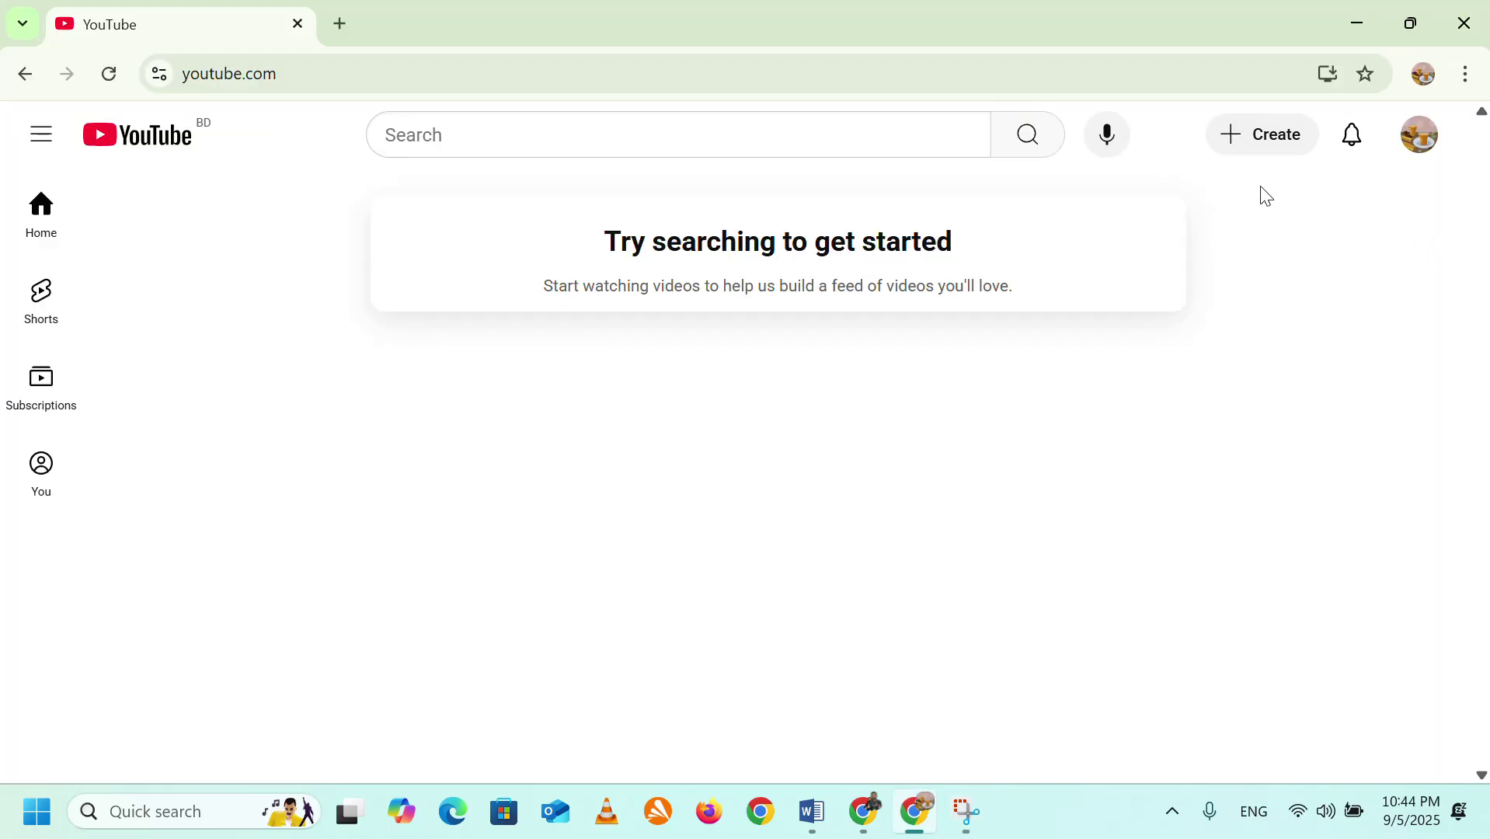
pyautogui.click(1420, 145)
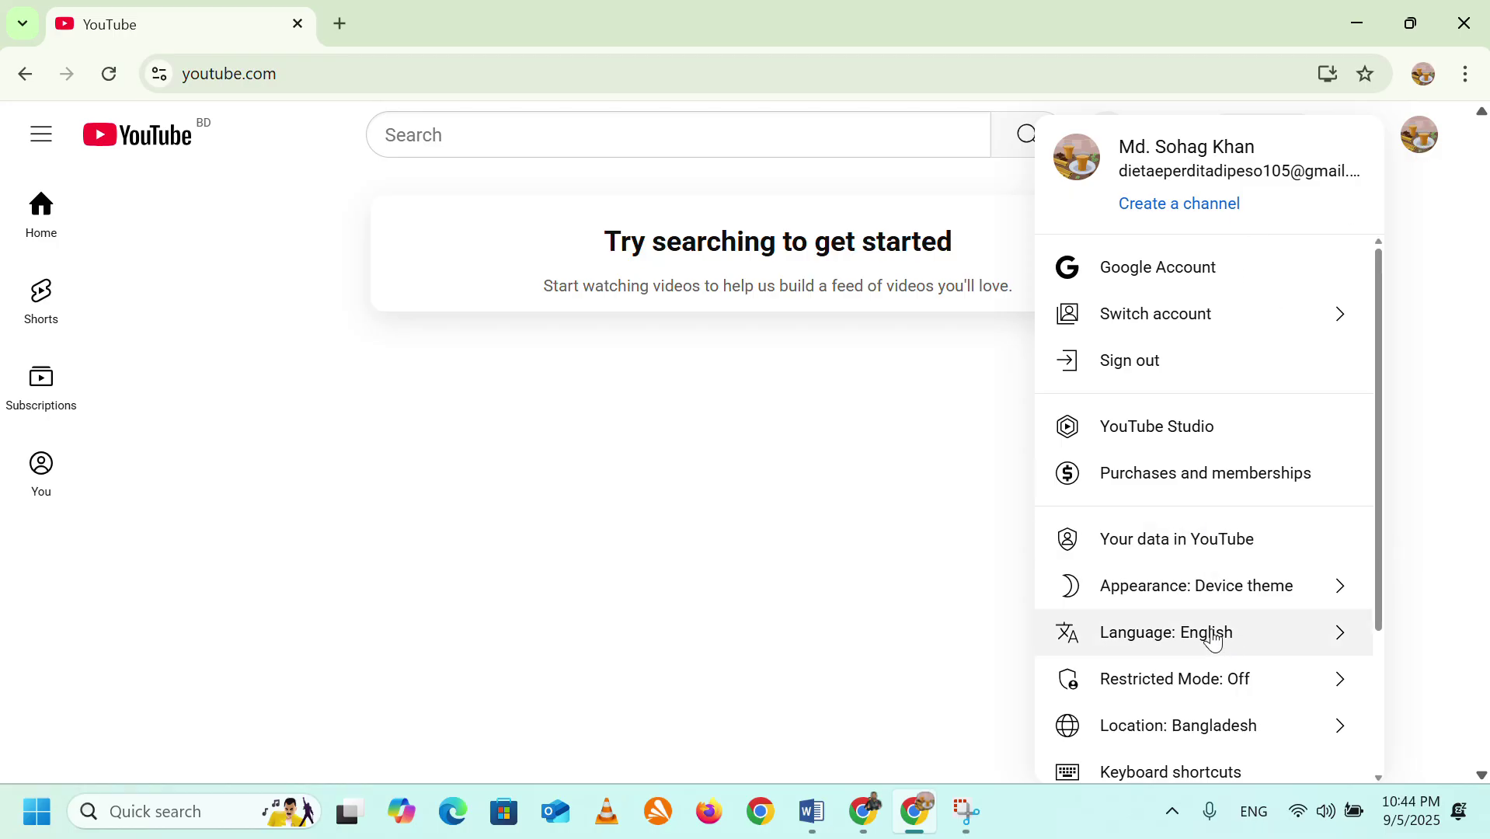
pyautogui.scroll(-3, 1209, 621)
pyautogui.click(1162, 650)
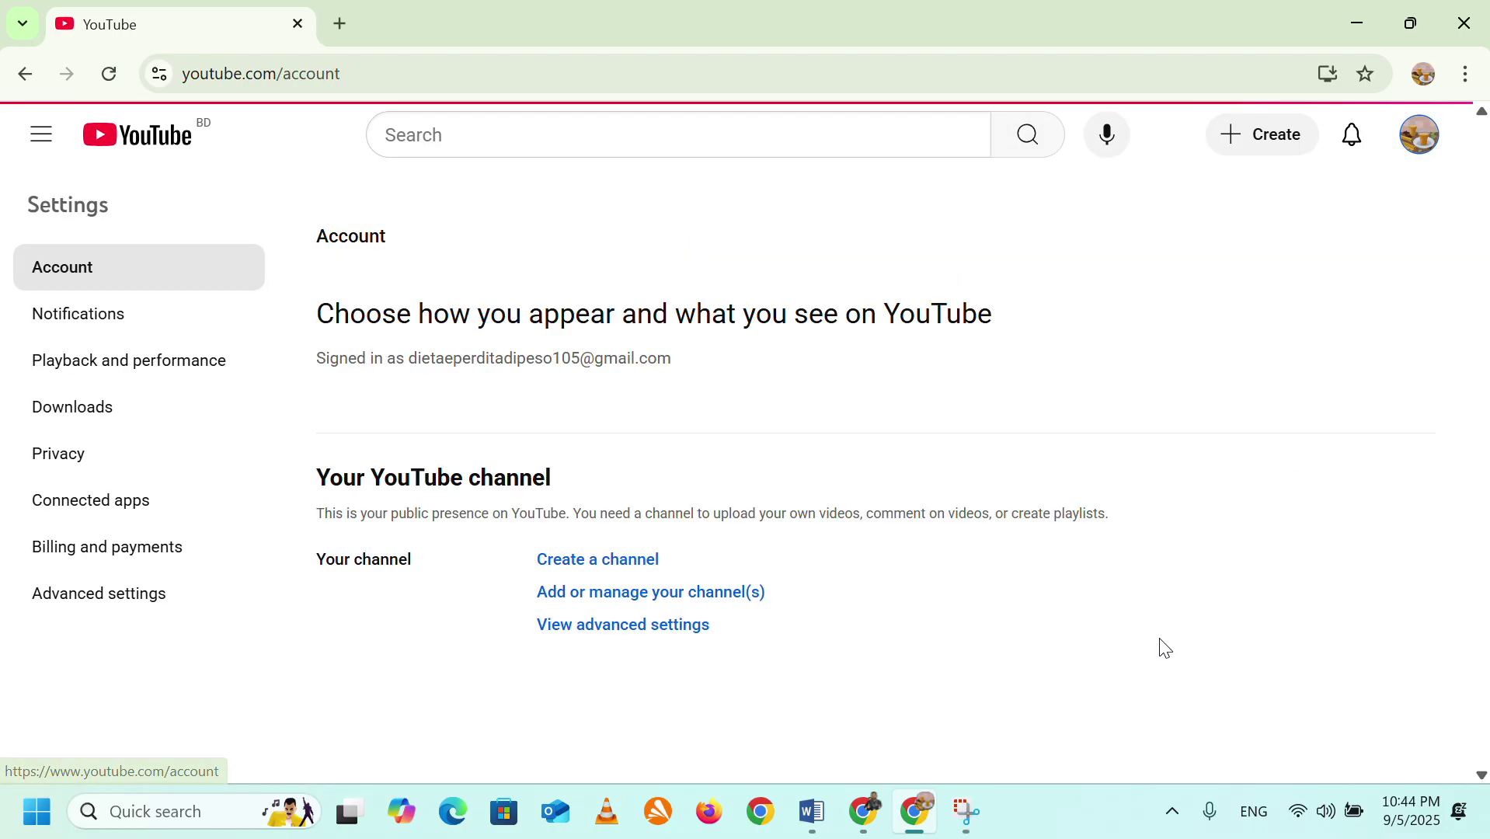
pyautogui.click(599, 561)
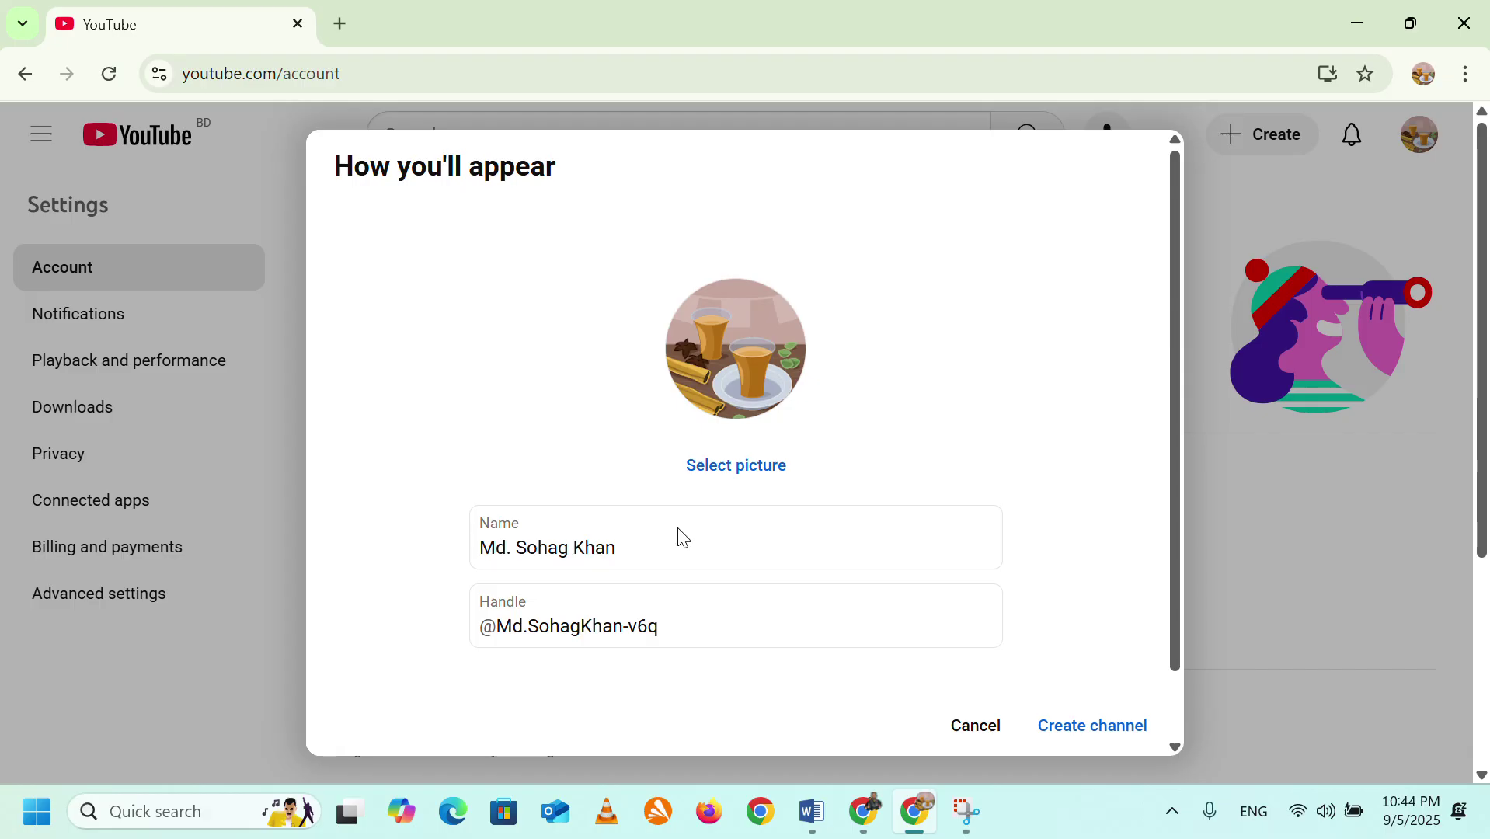
pyautogui.scroll(-1, 683, 536)
pyautogui.click(647, 472)
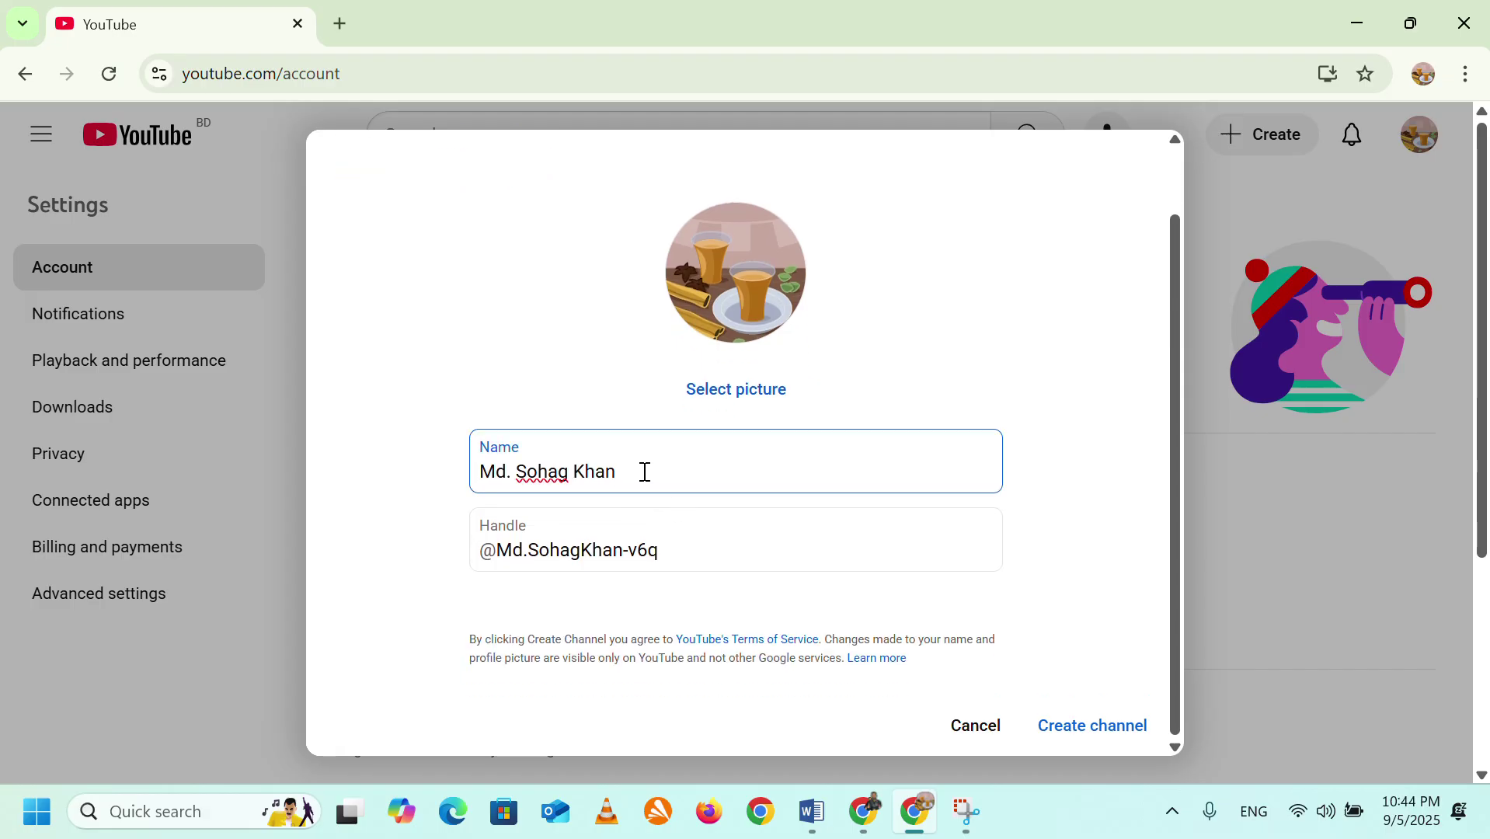
pyautogui.moveTo(618, 471); pyautogui.dragTo(475, 488)
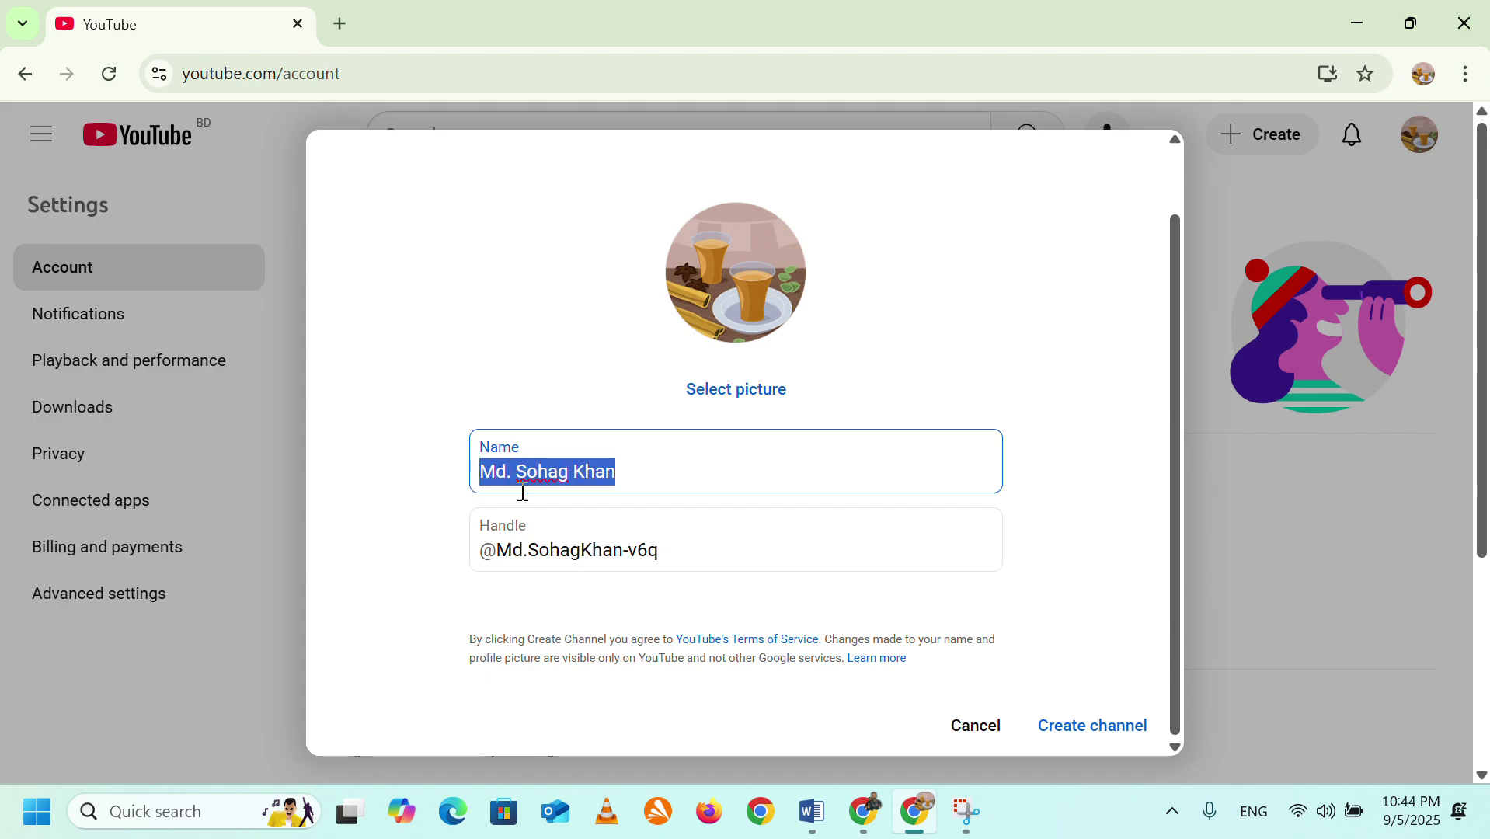
pyautogui.write('fun zone')
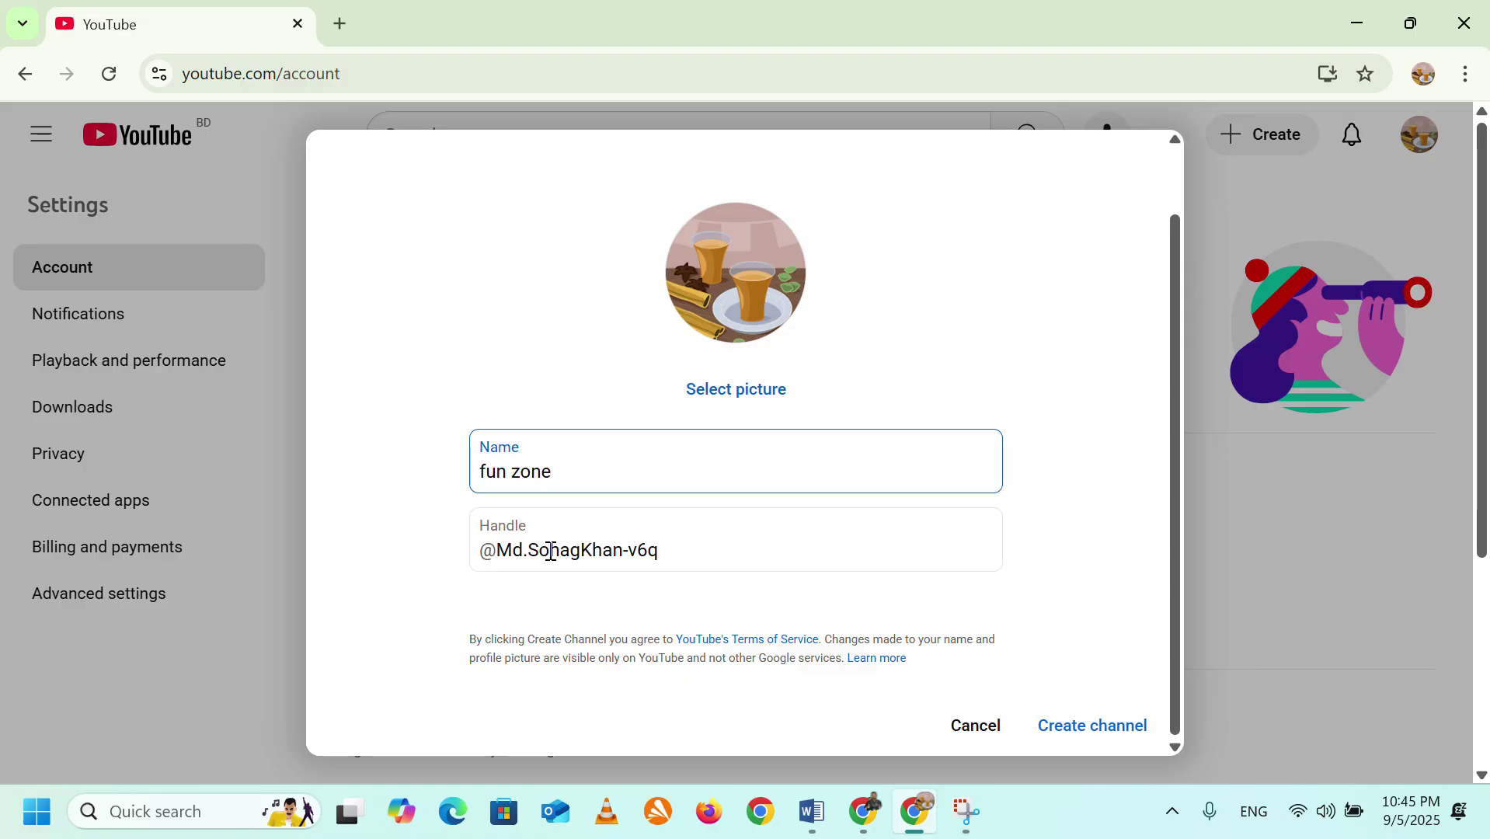
pyautogui.write('main')
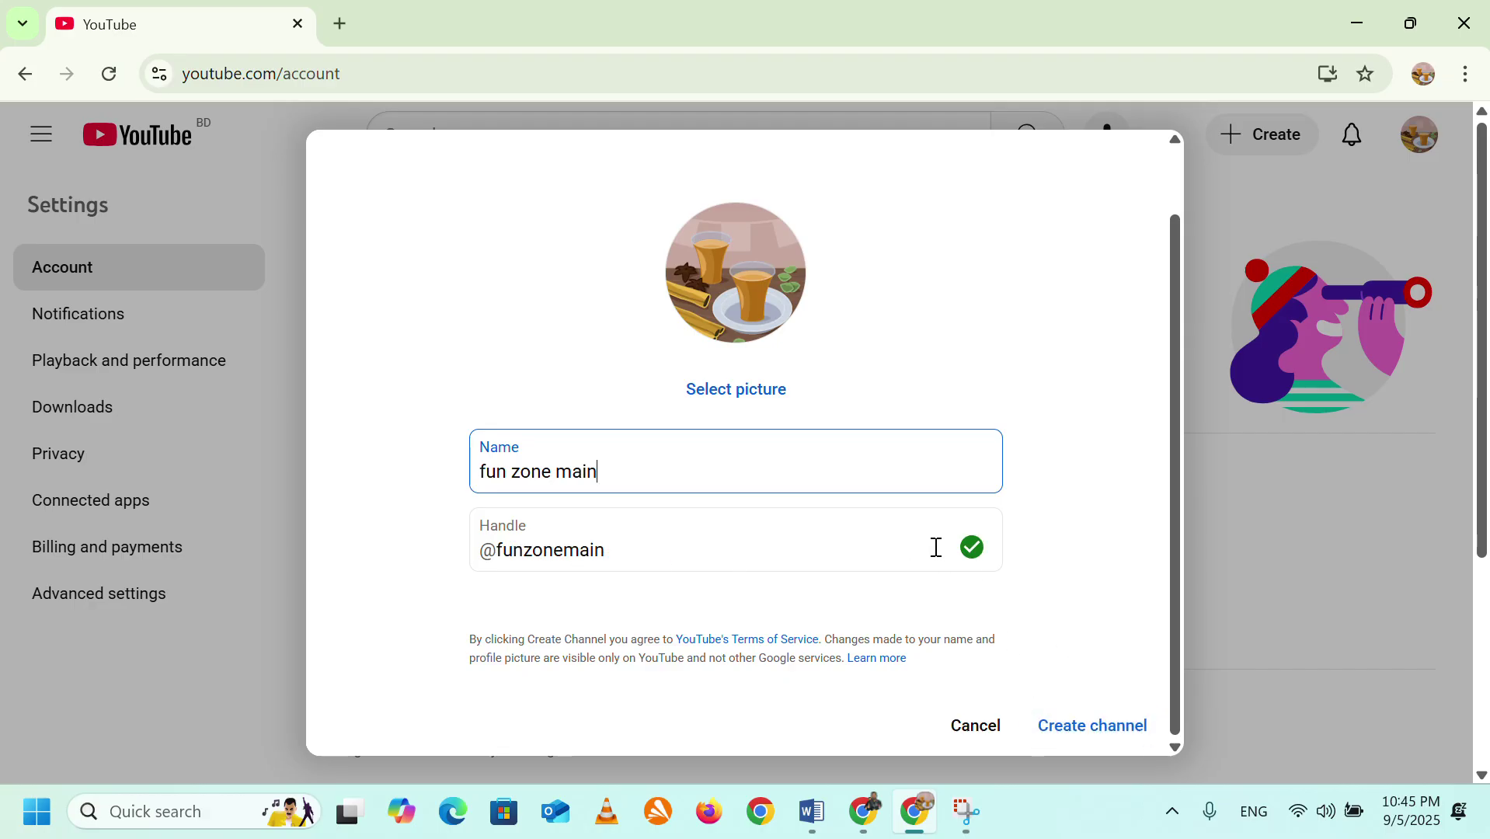
pyautogui.click(1094, 735)
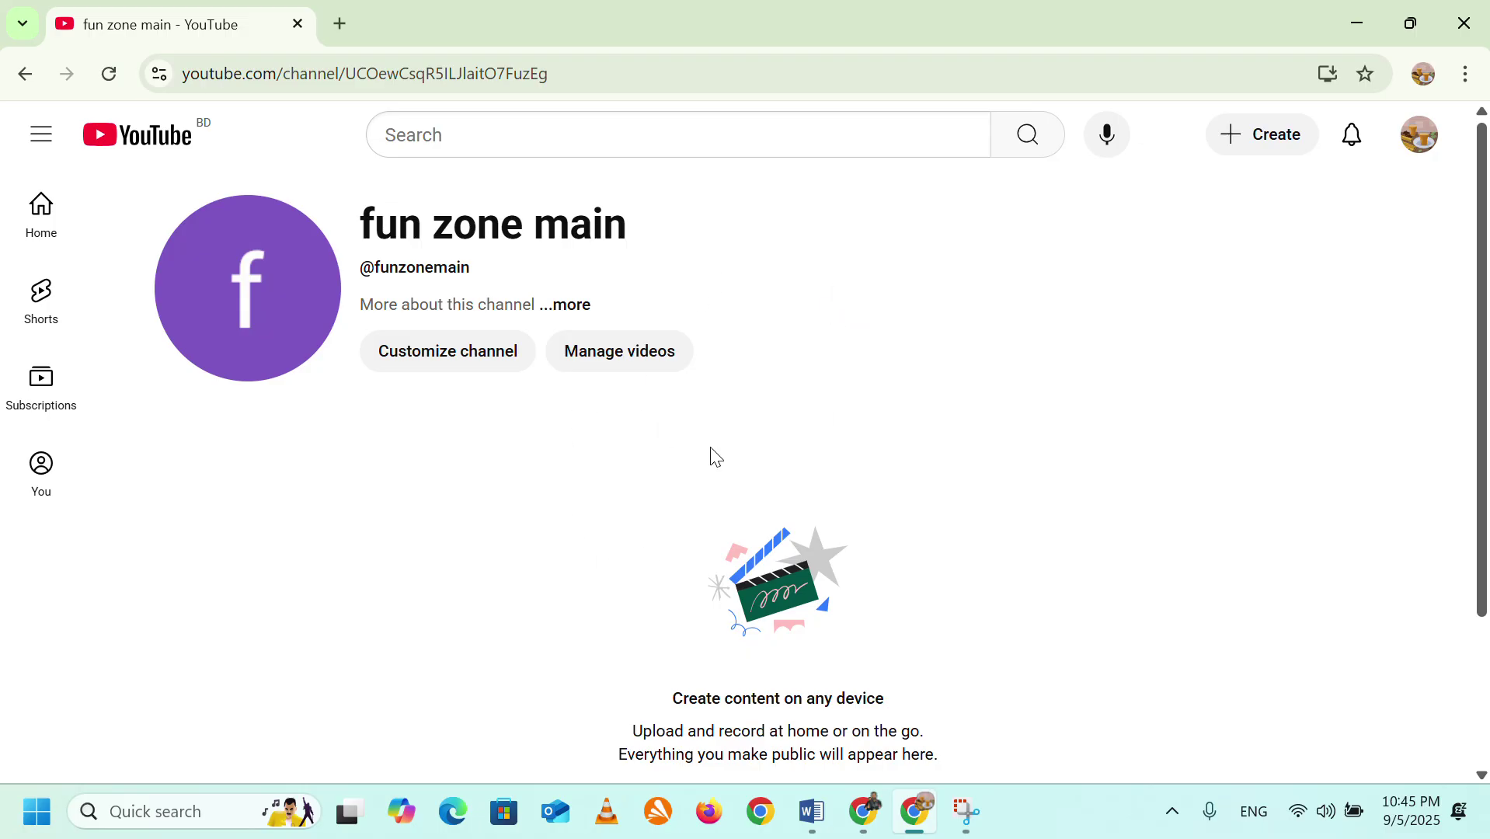
# Open YouTube Studio for the fun zone main channel from the account menu.
pyautogui.click(1433, 145)
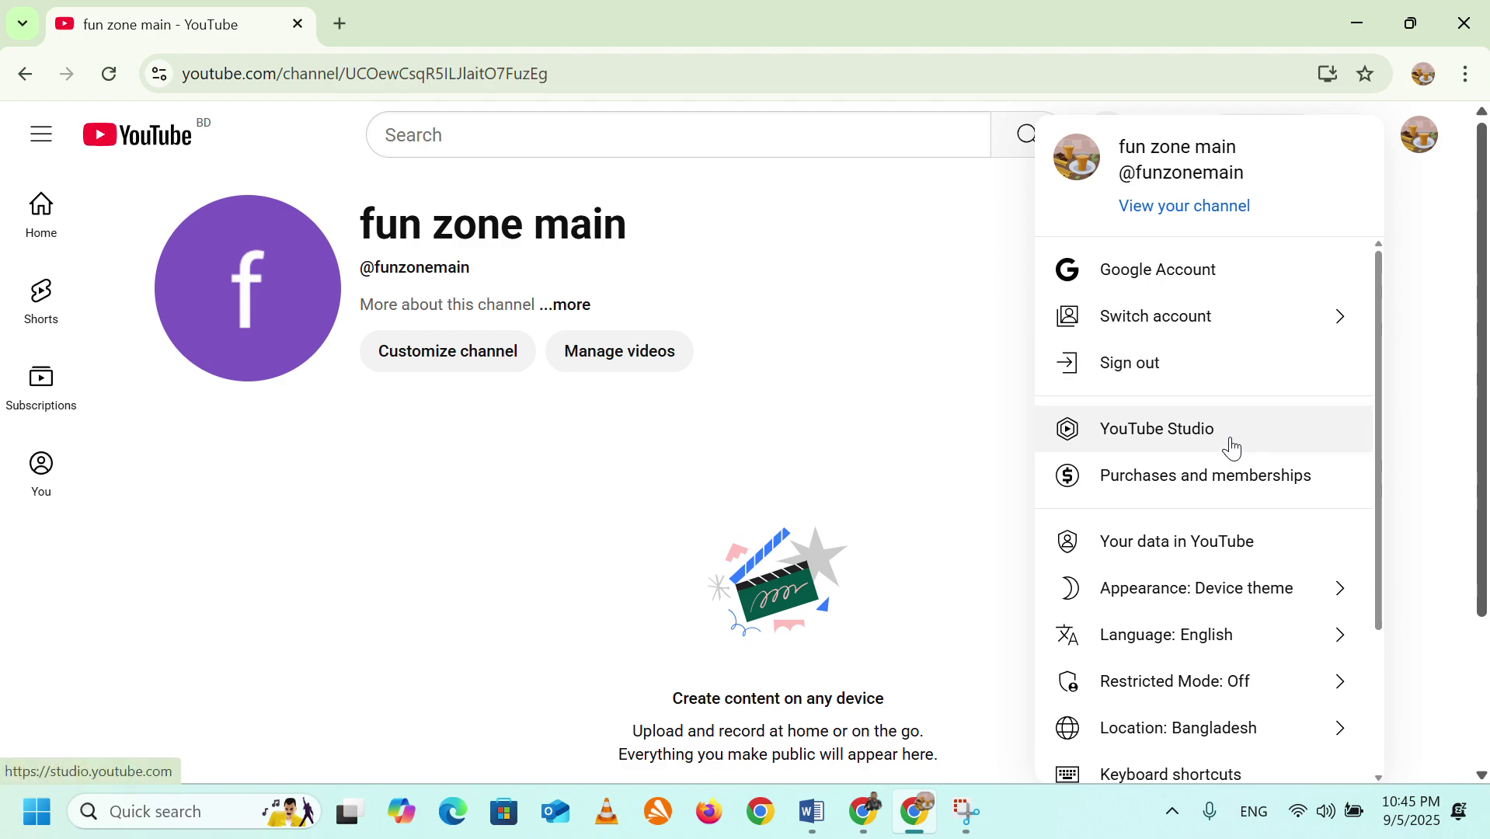
pyautogui.click(1233, 447)
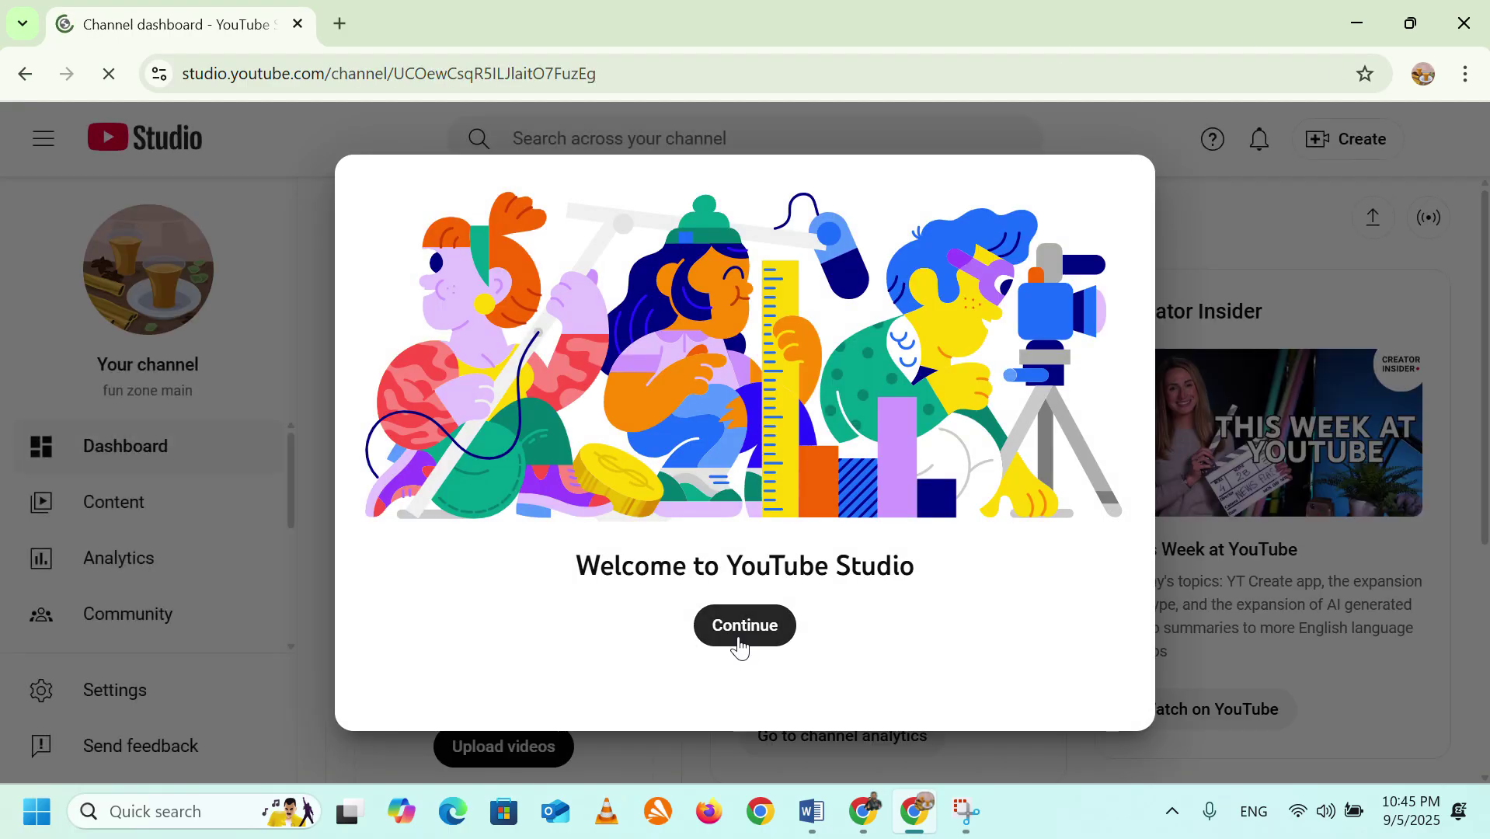
# Dismiss the Studio welcome screen and tips, and view Settings > Permissions for fun zone main.
pyautogui.click(740, 638)
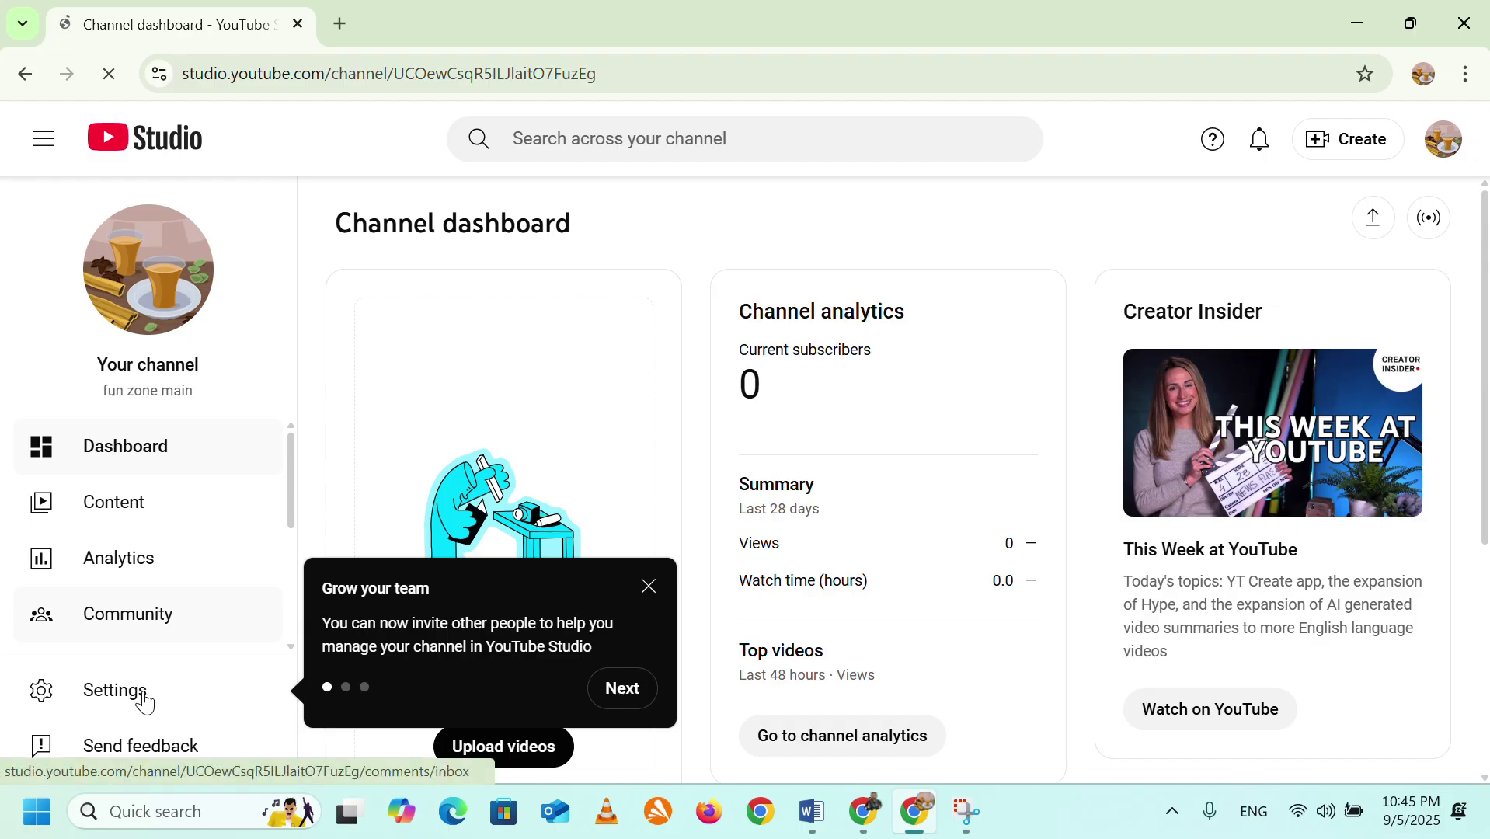
pyautogui.click(143, 690)
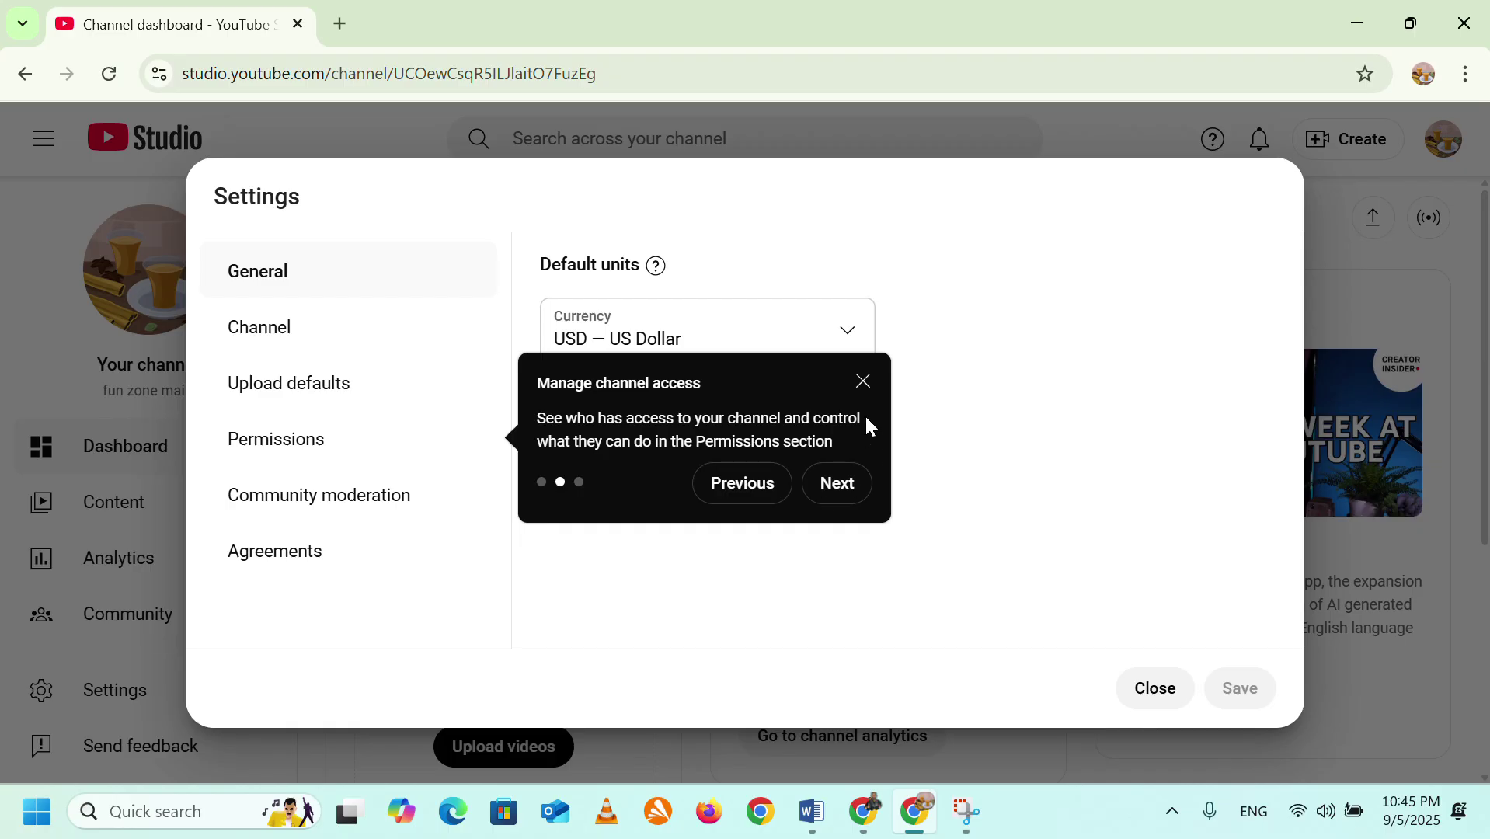
pyautogui.click(863, 388)
pyautogui.click(383, 451)
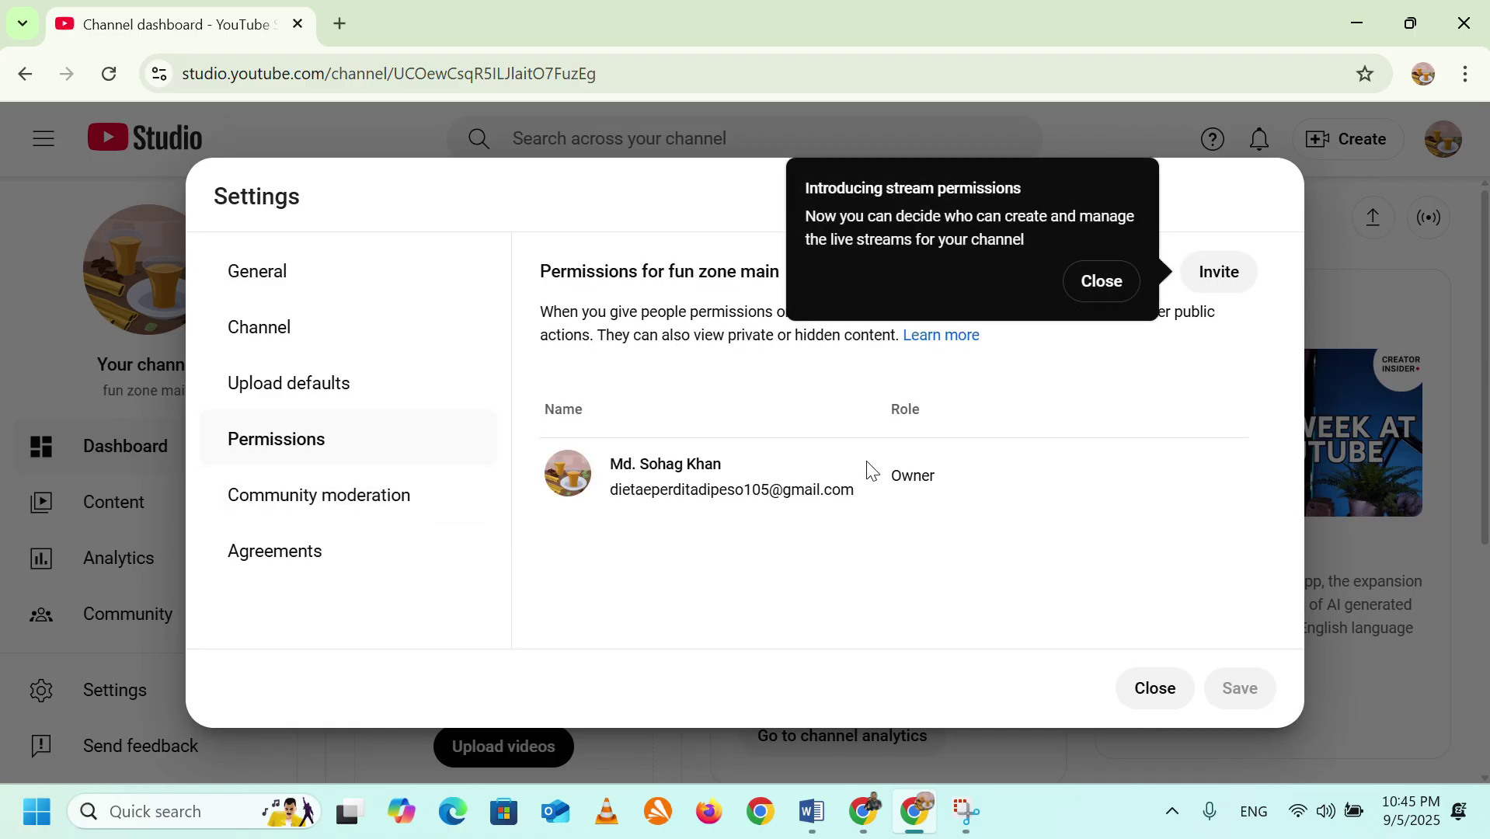
pyautogui.click(1110, 282)
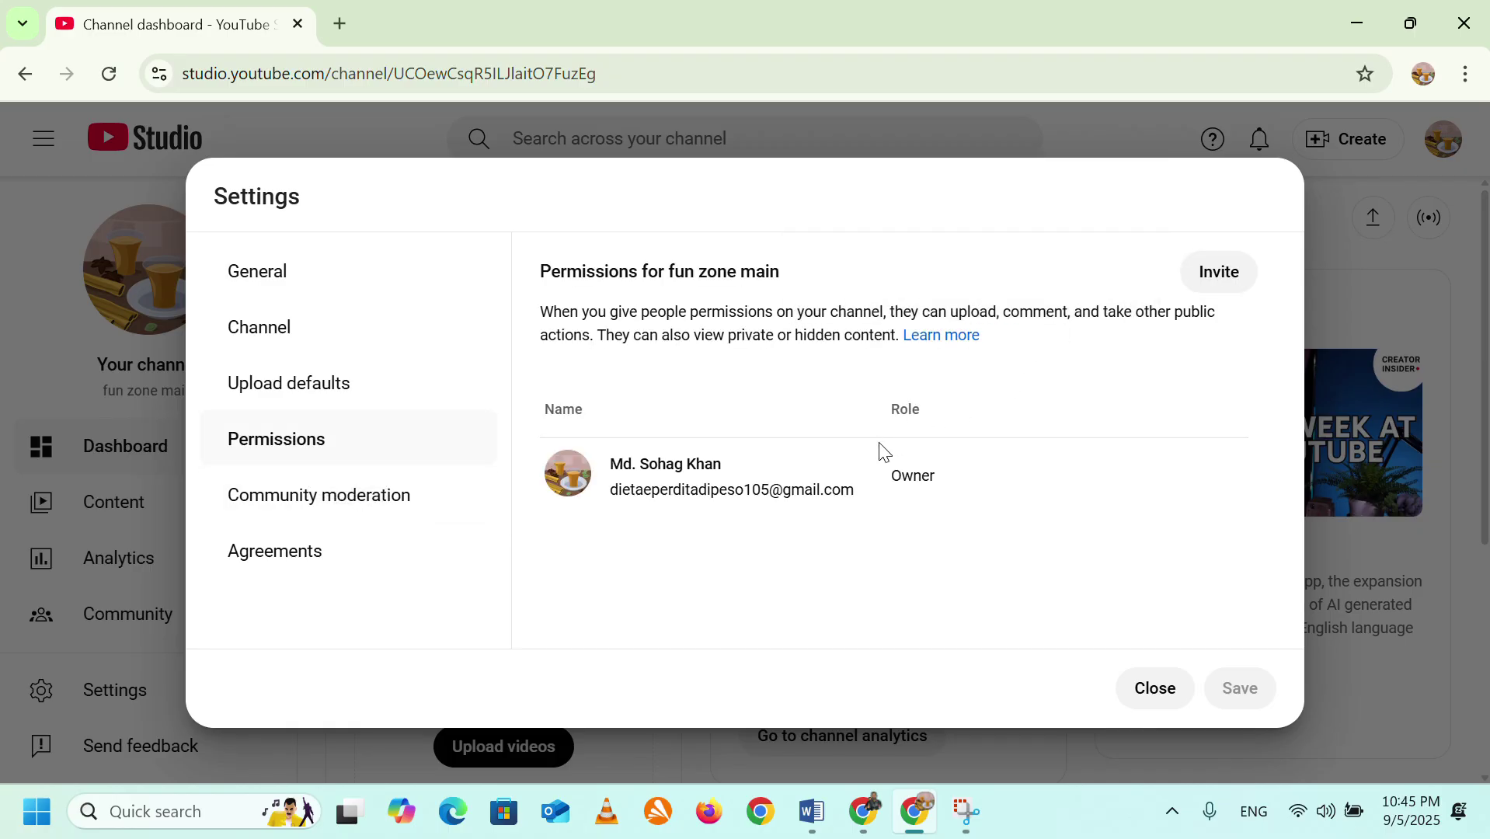
# Preview the Invite dialog's access roles, then cancel and close settings without inviting anyone.
pyautogui.click(1217, 290)
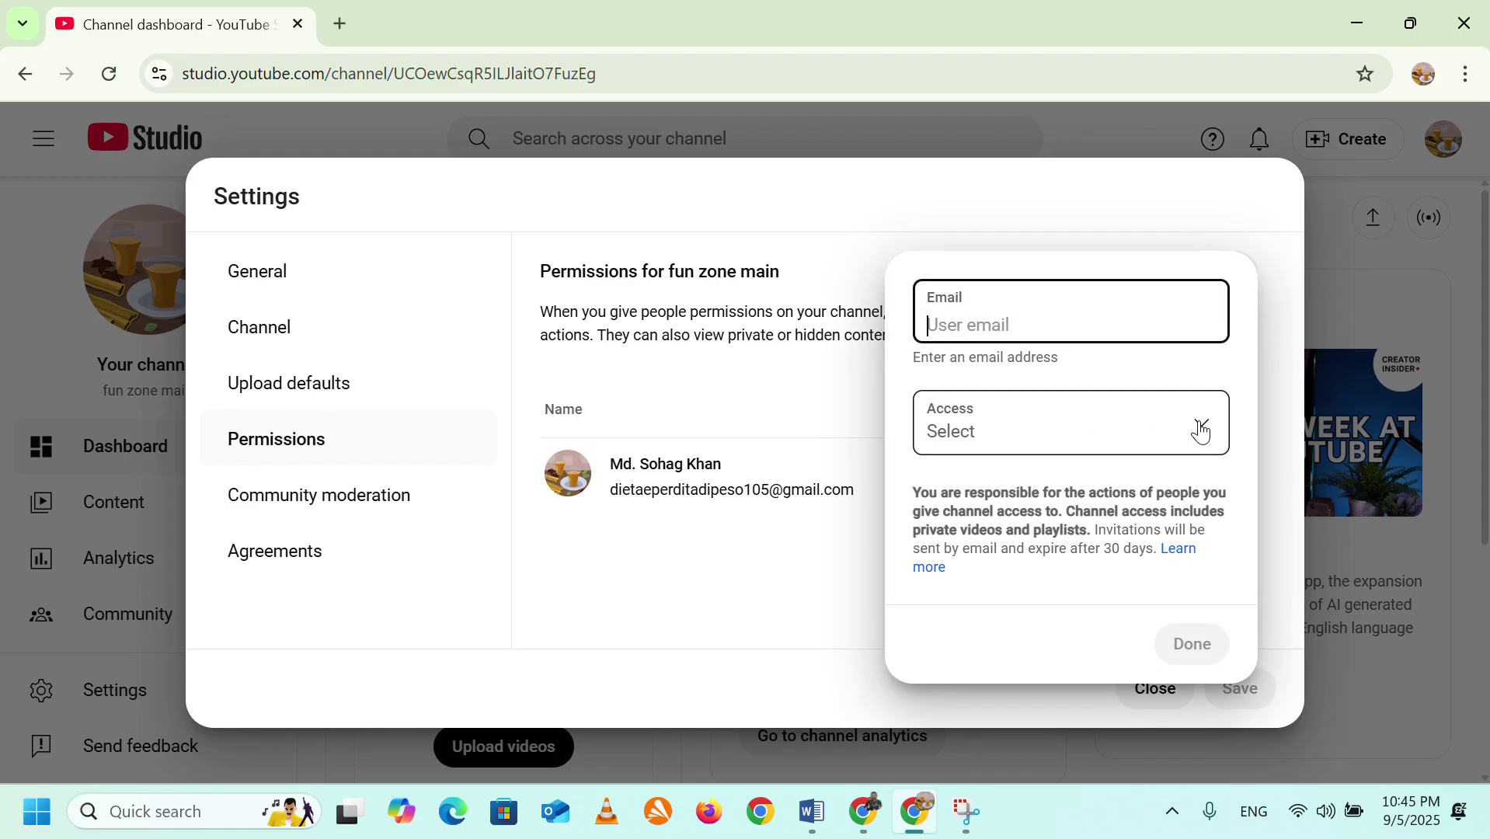
pyautogui.click(1201, 430)
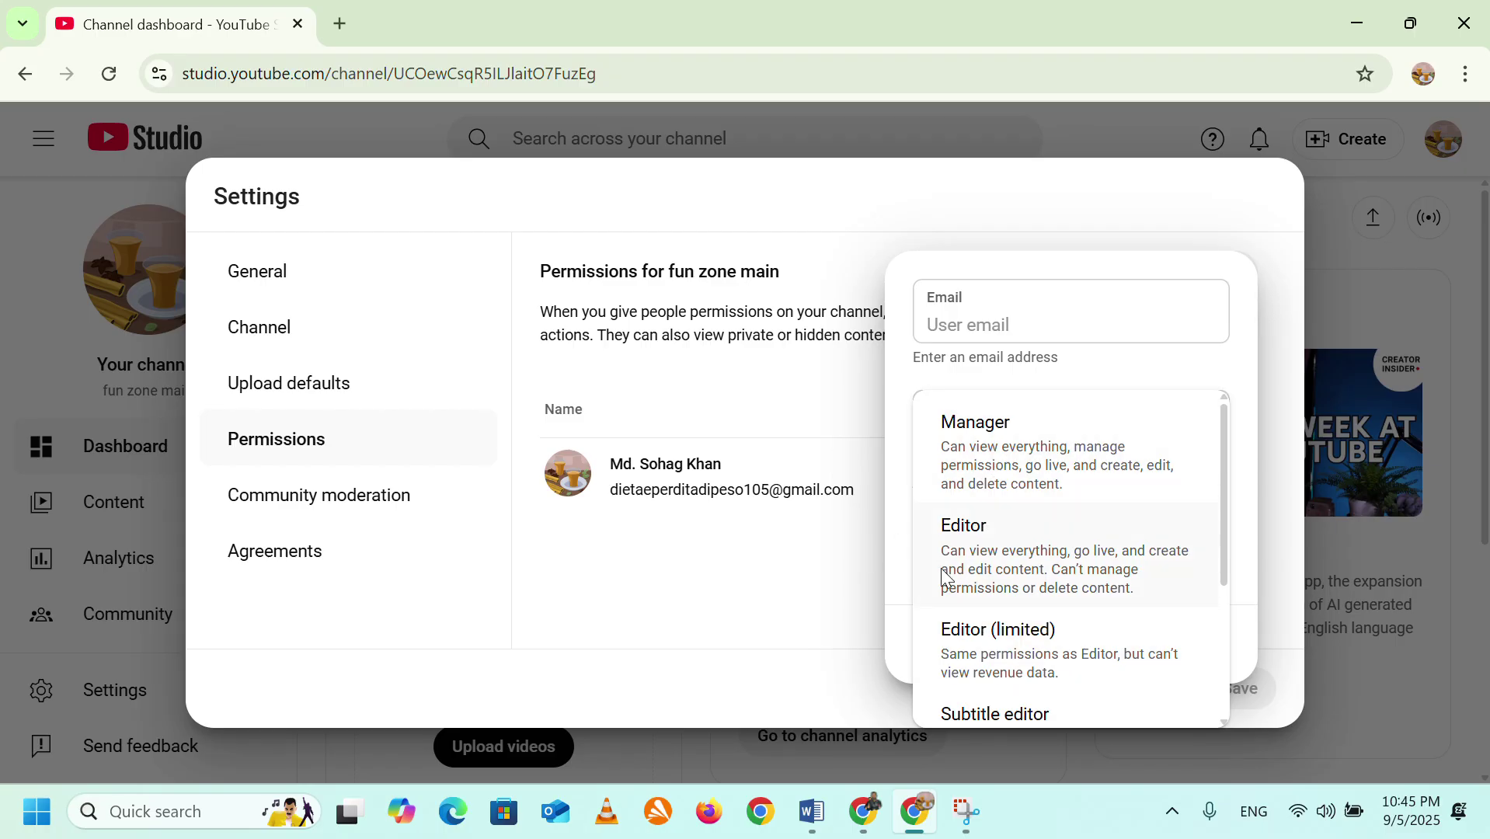
pyautogui.click(664, 394)
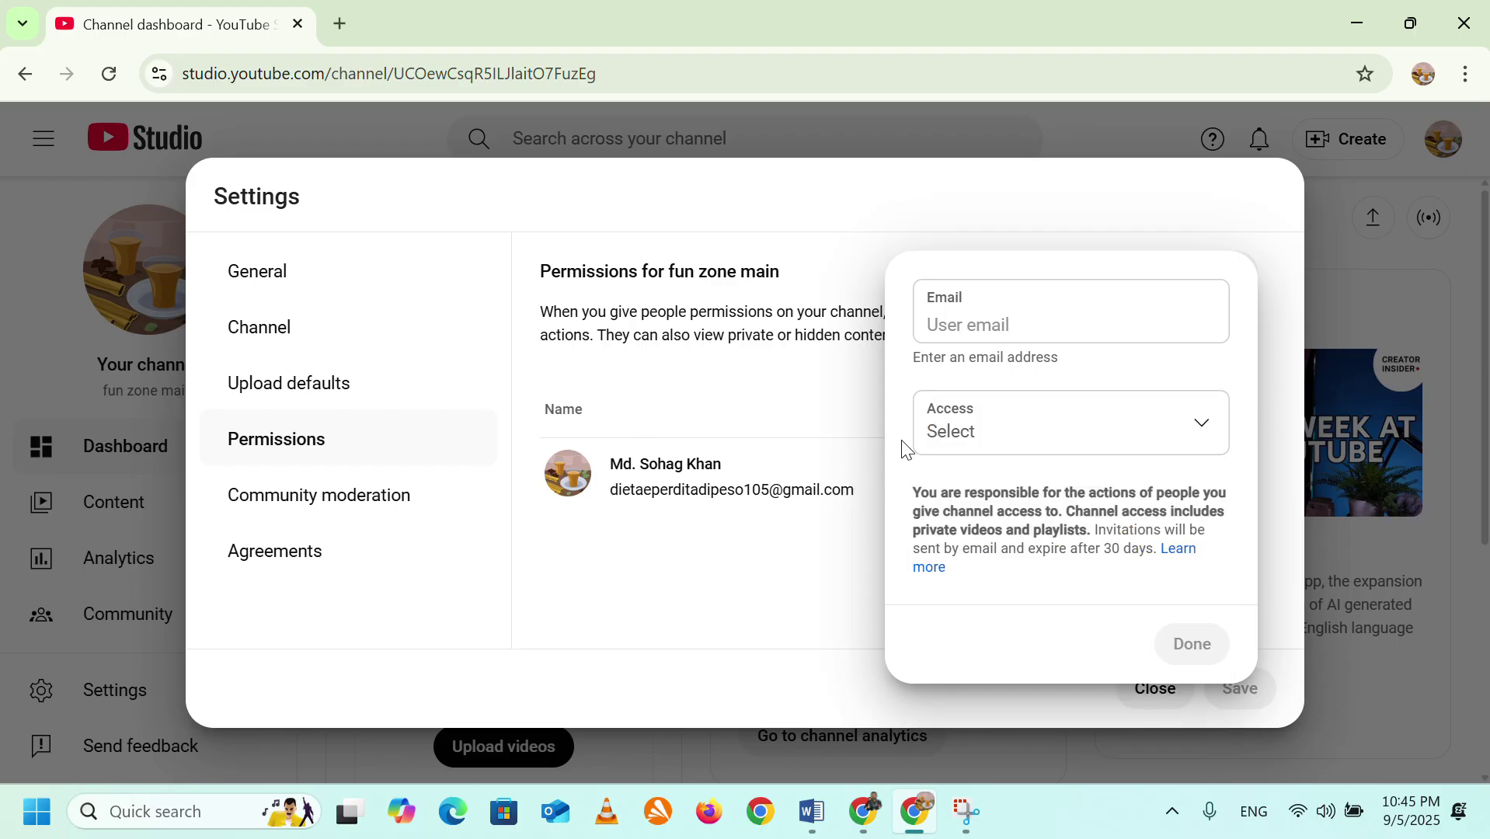
pyautogui.click(635, 582)
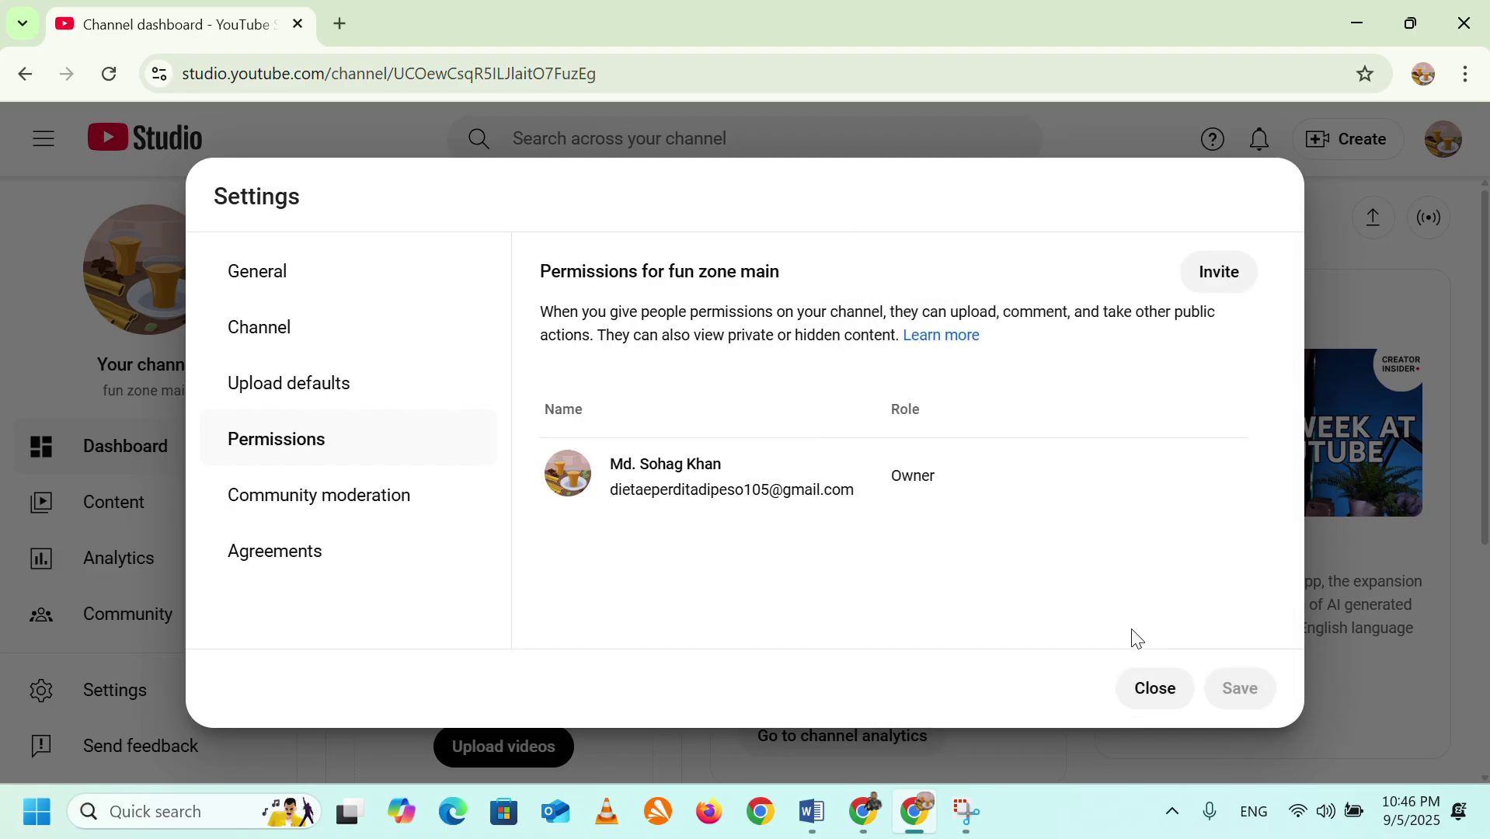
pyautogui.click(1149, 695)
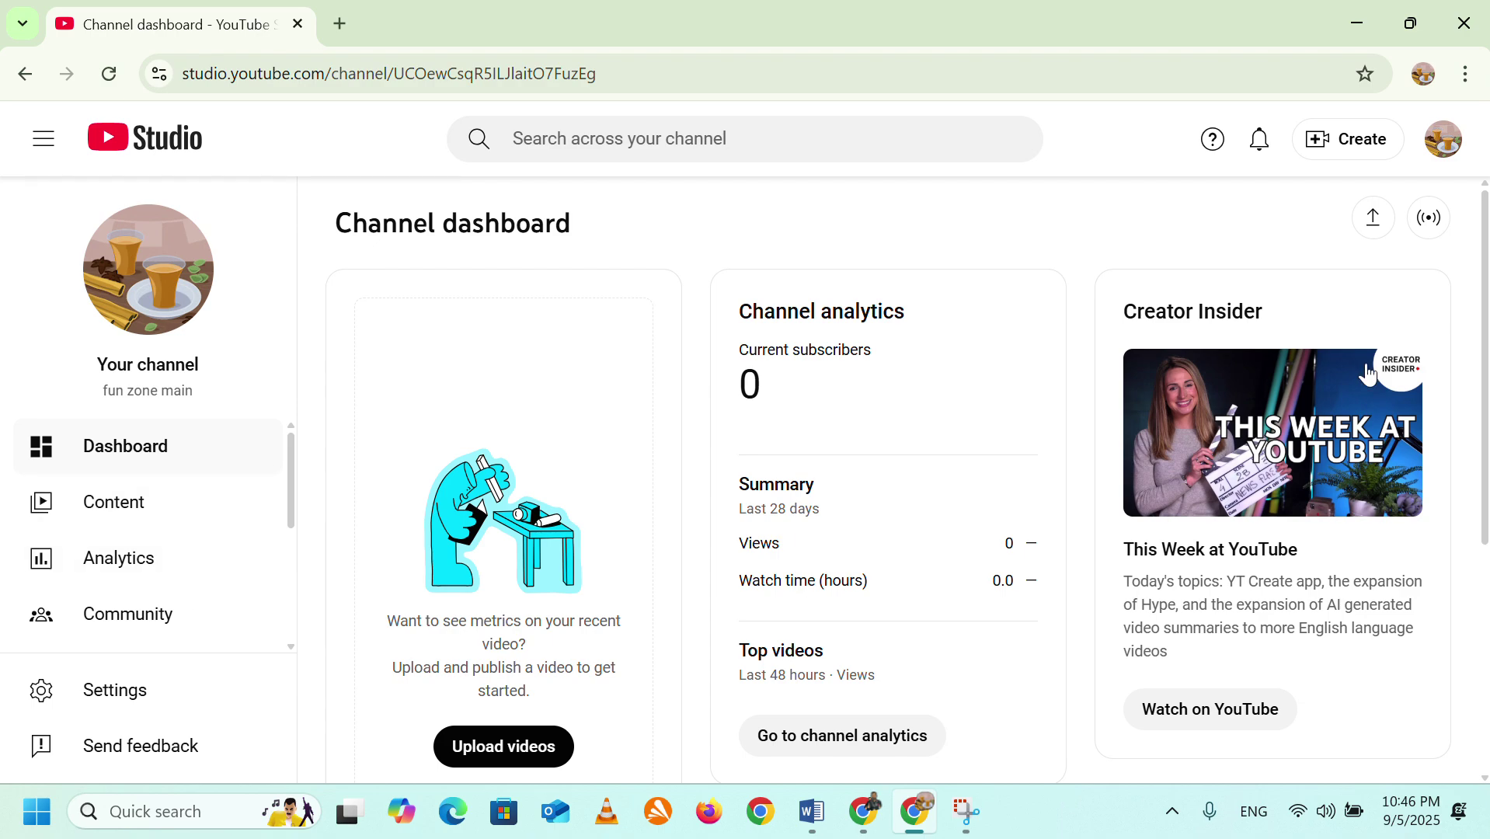
# Visit the fun zone main channel page, then go to account Settings and open Advanced settings.
pyautogui.click(1442, 148)
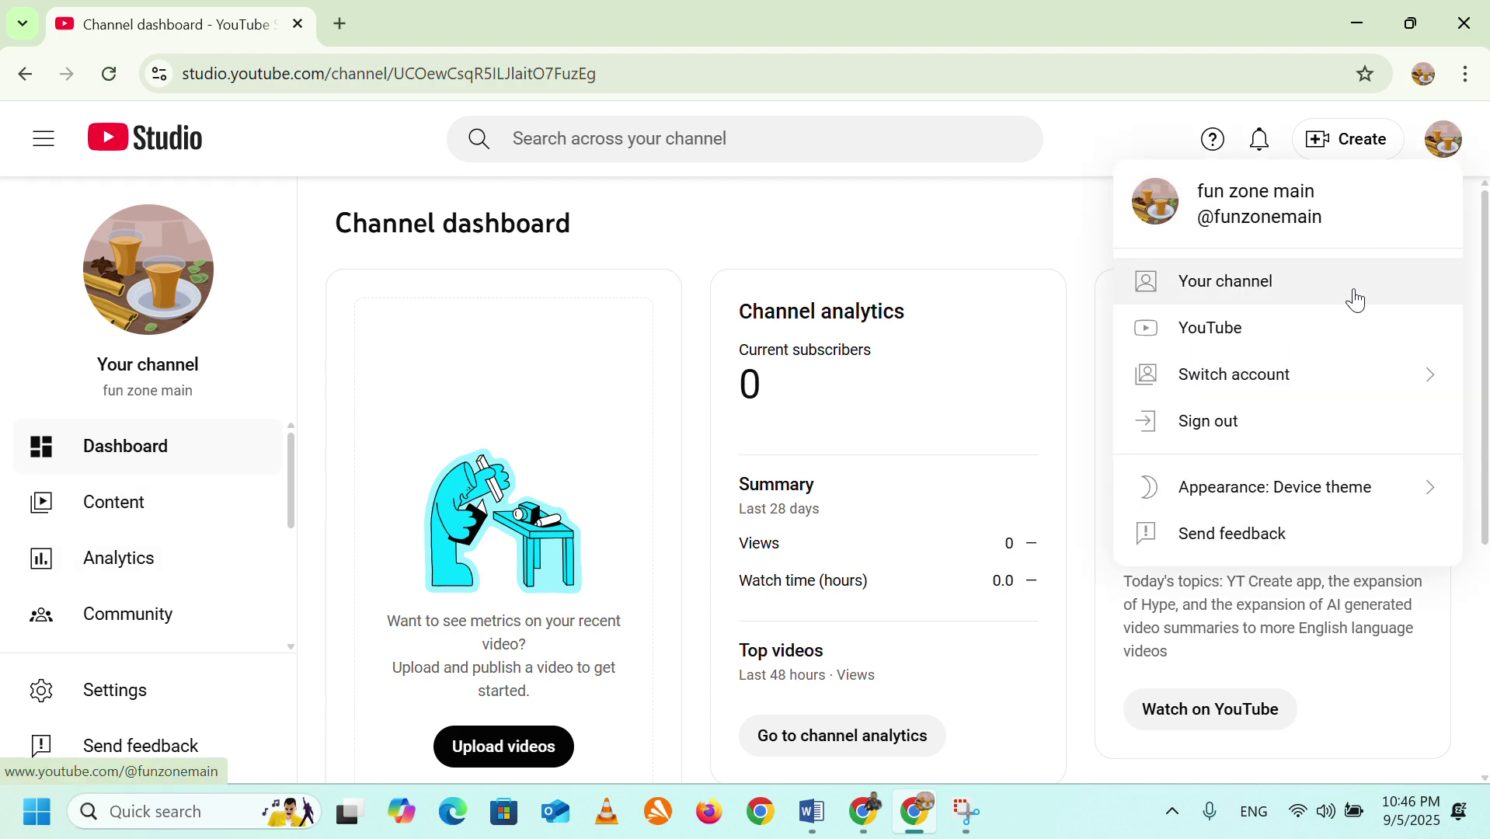
pyautogui.click(1230, 289)
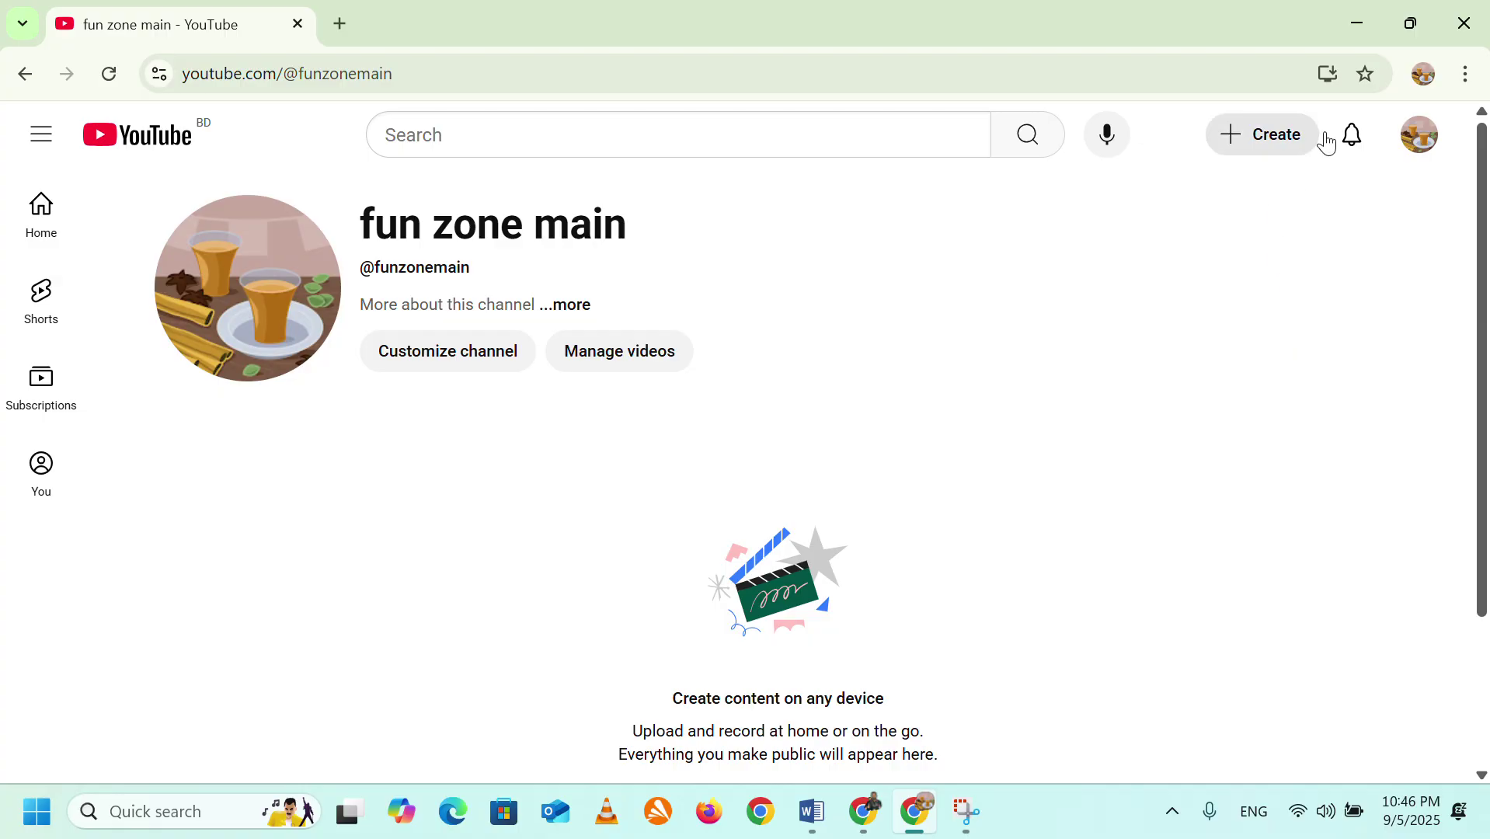
pyautogui.click(1420, 144)
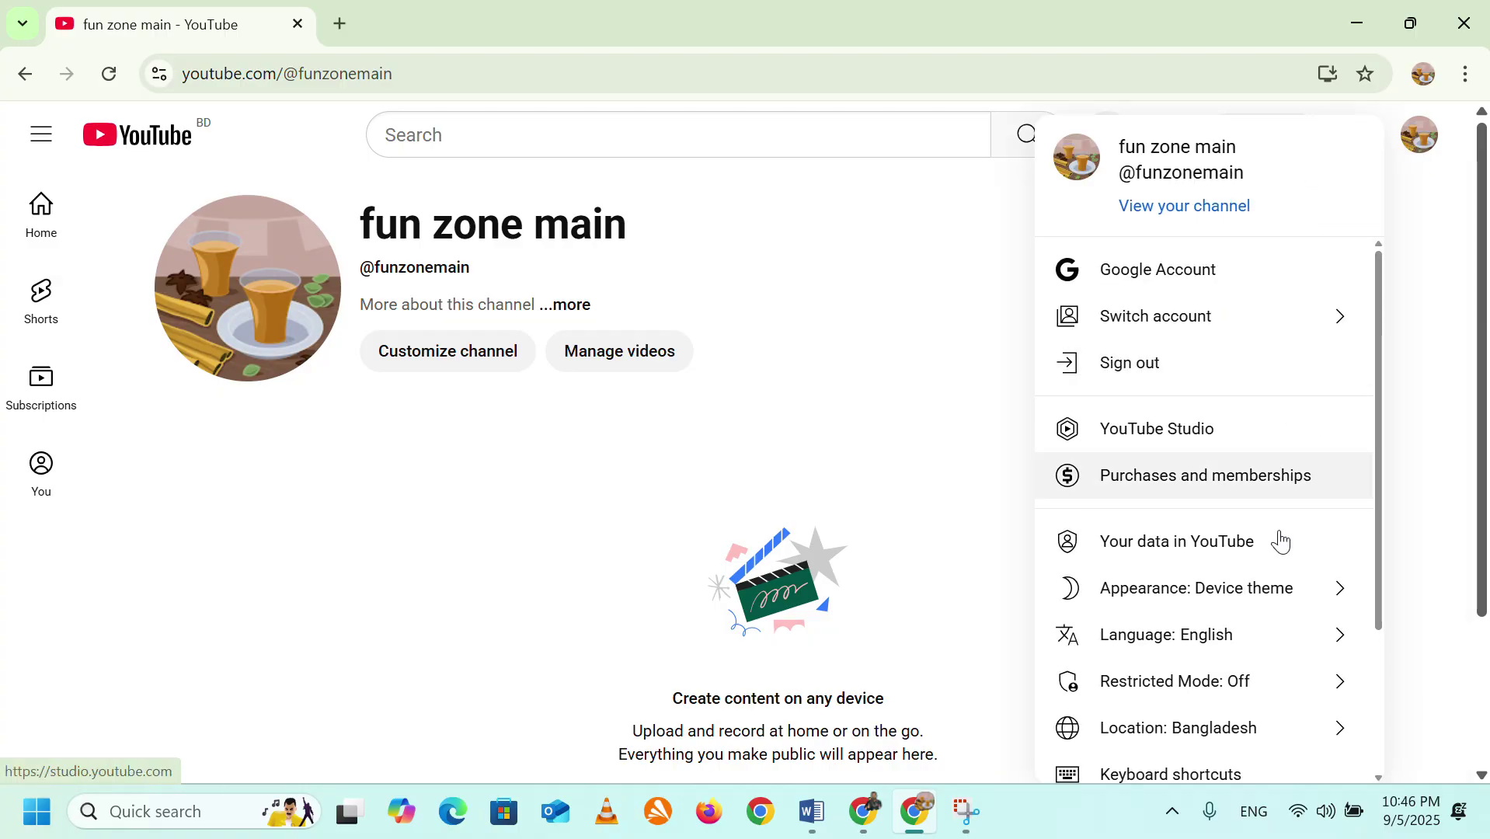
pyautogui.scroll(-3, 1252, 605)
pyautogui.click(1133, 649)
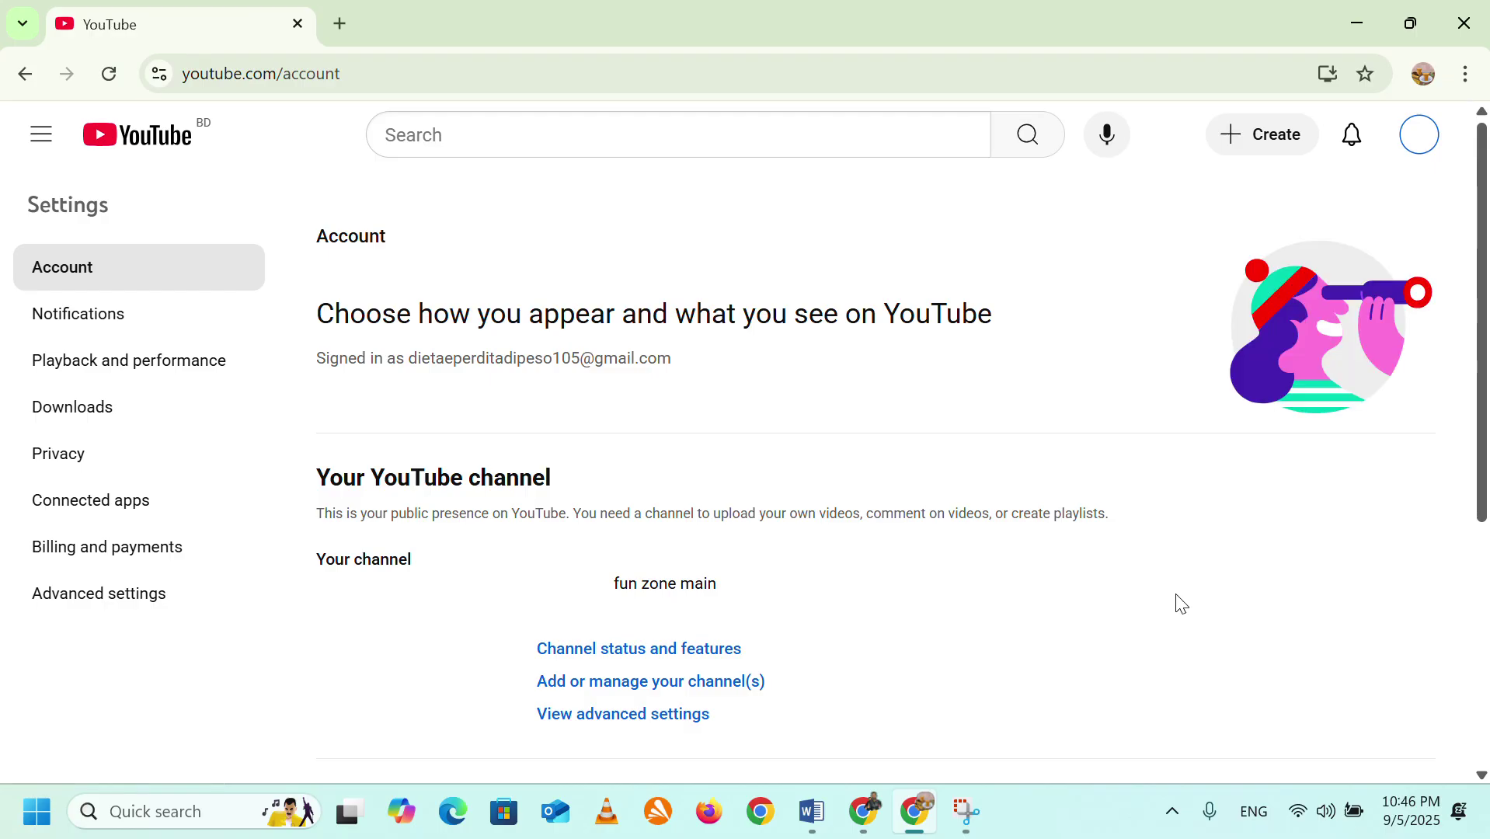
pyautogui.scroll(-5, 607, 510)
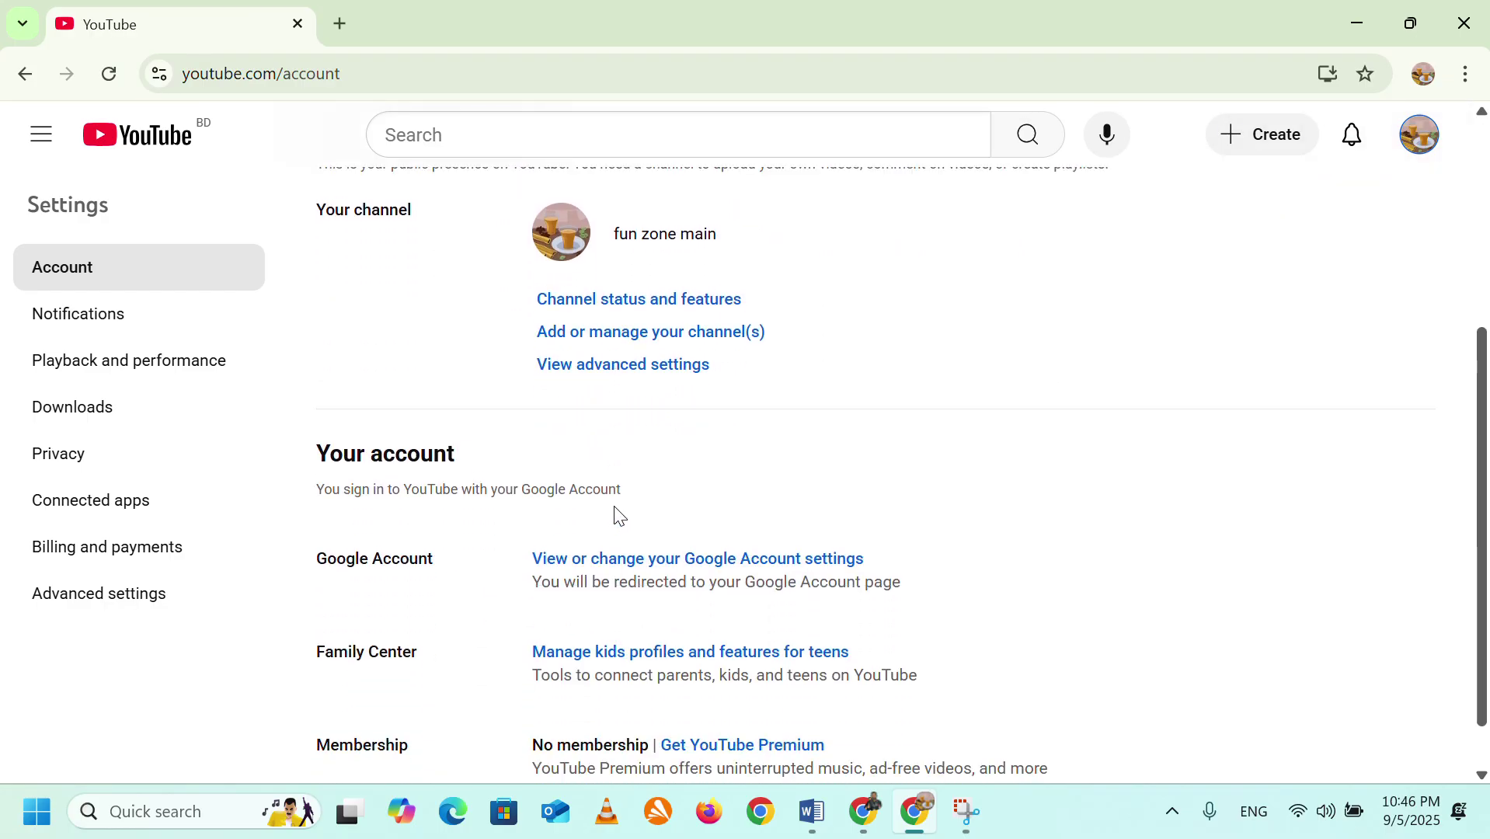
pyautogui.scroll(-1, 619, 516)
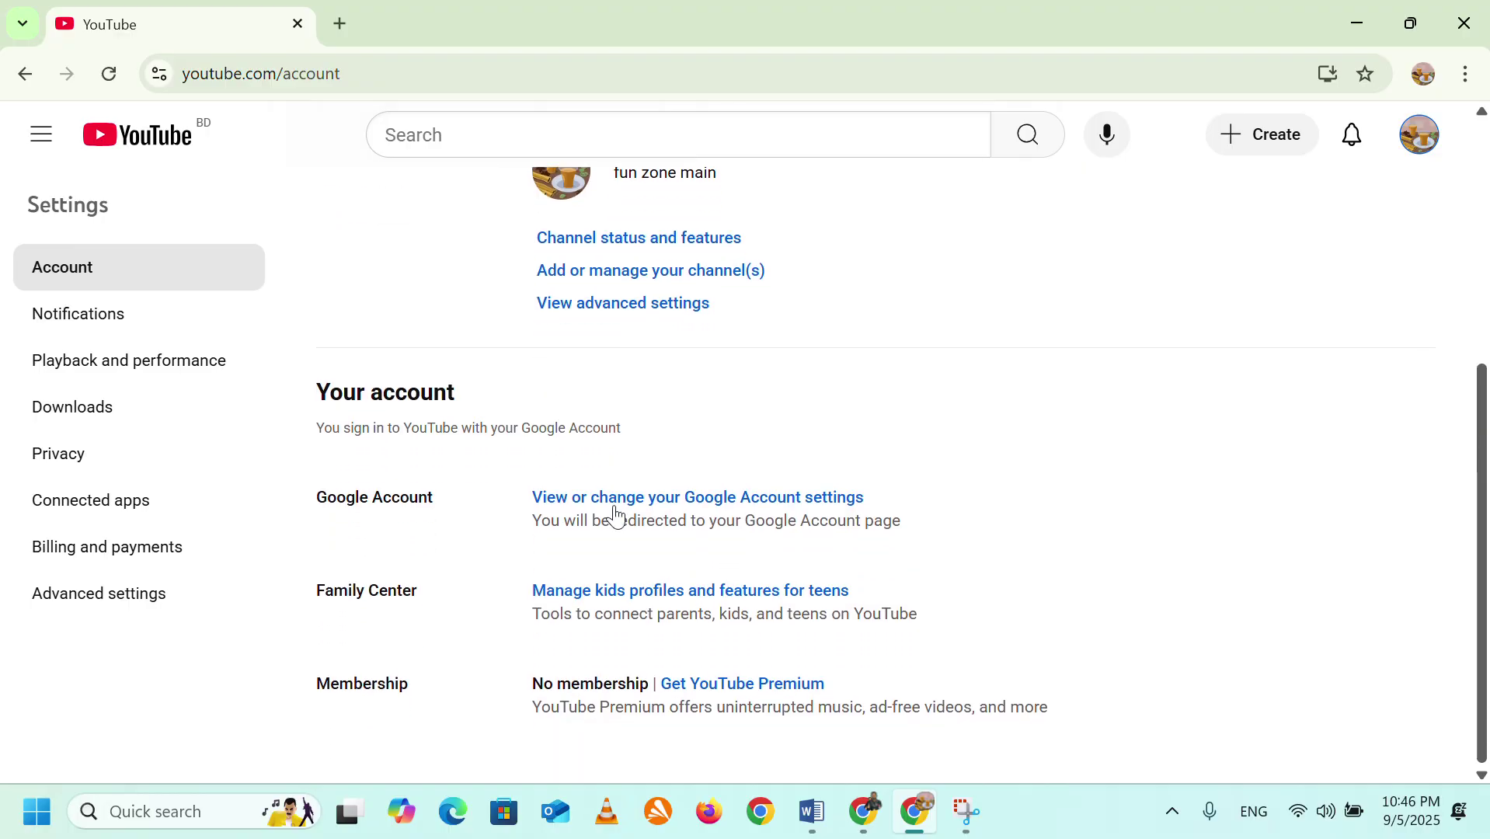
pyautogui.scroll(2, 619, 512)
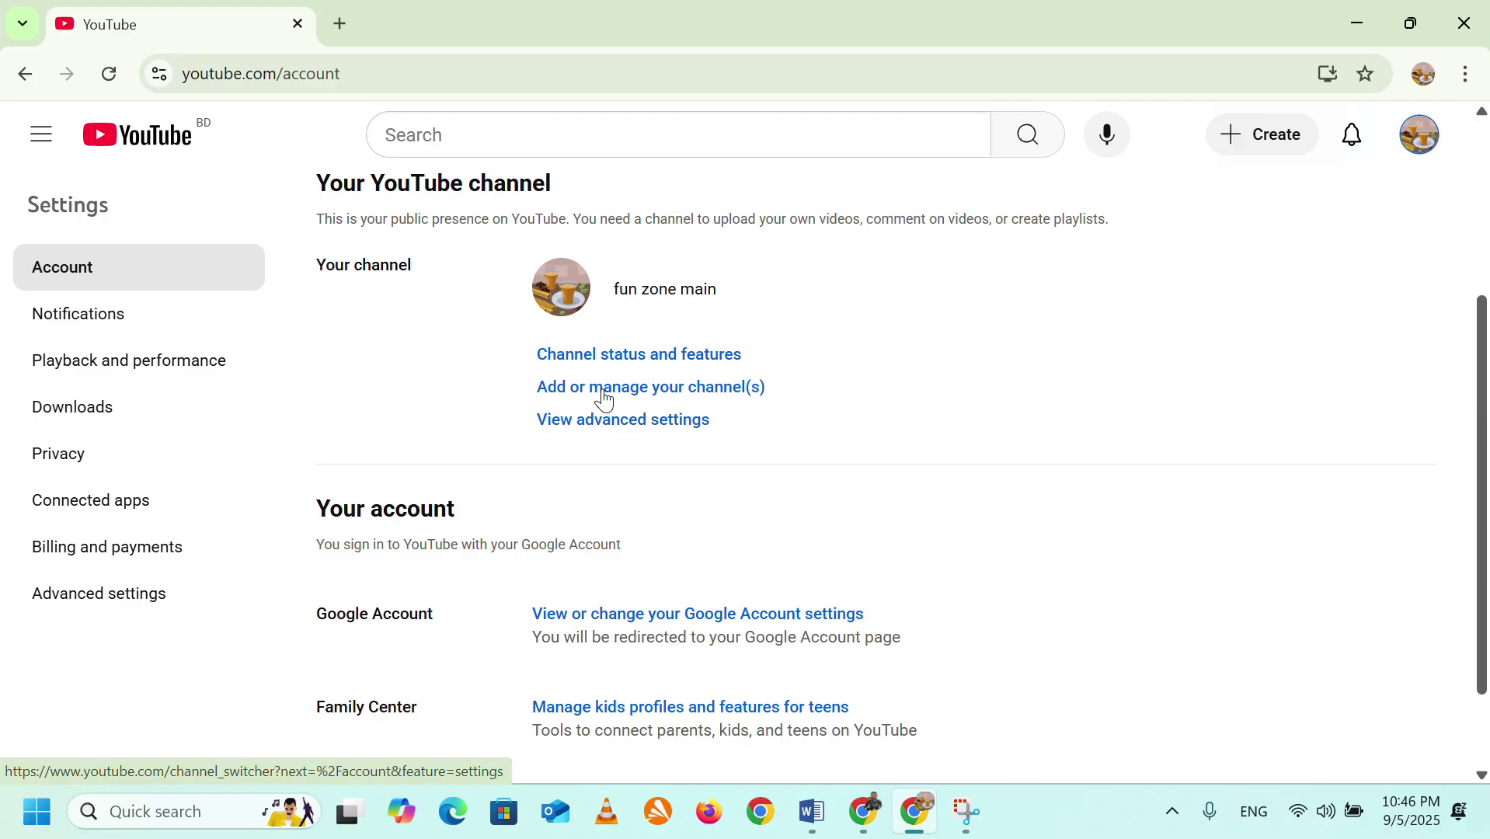
pyautogui.click(88, 614)
# Choose Move channel to a brand account and verify identity with the Google account password.
pyautogui.scroll(-1, 603, 561)
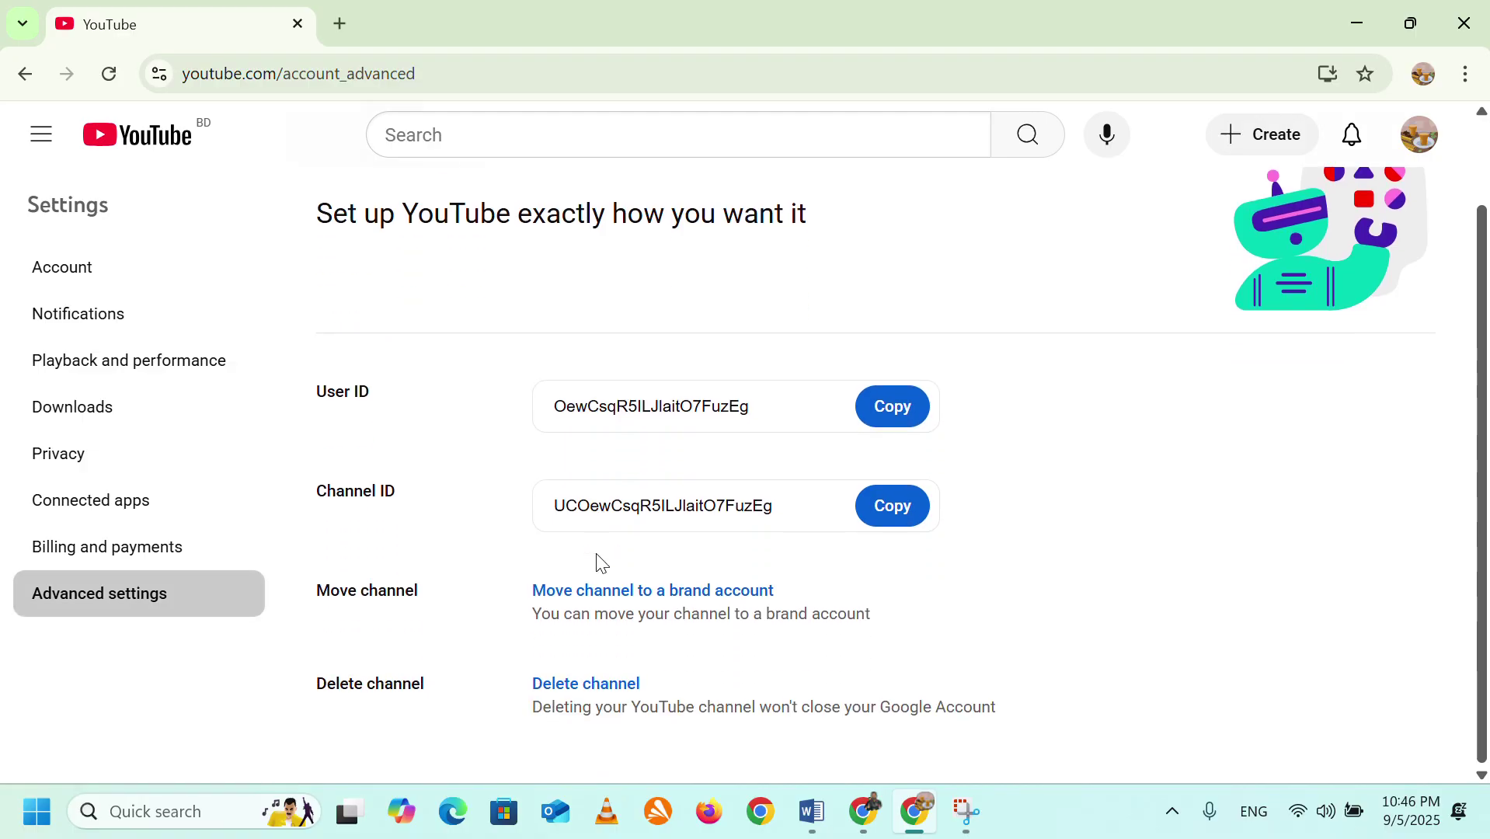
pyautogui.click(633, 609)
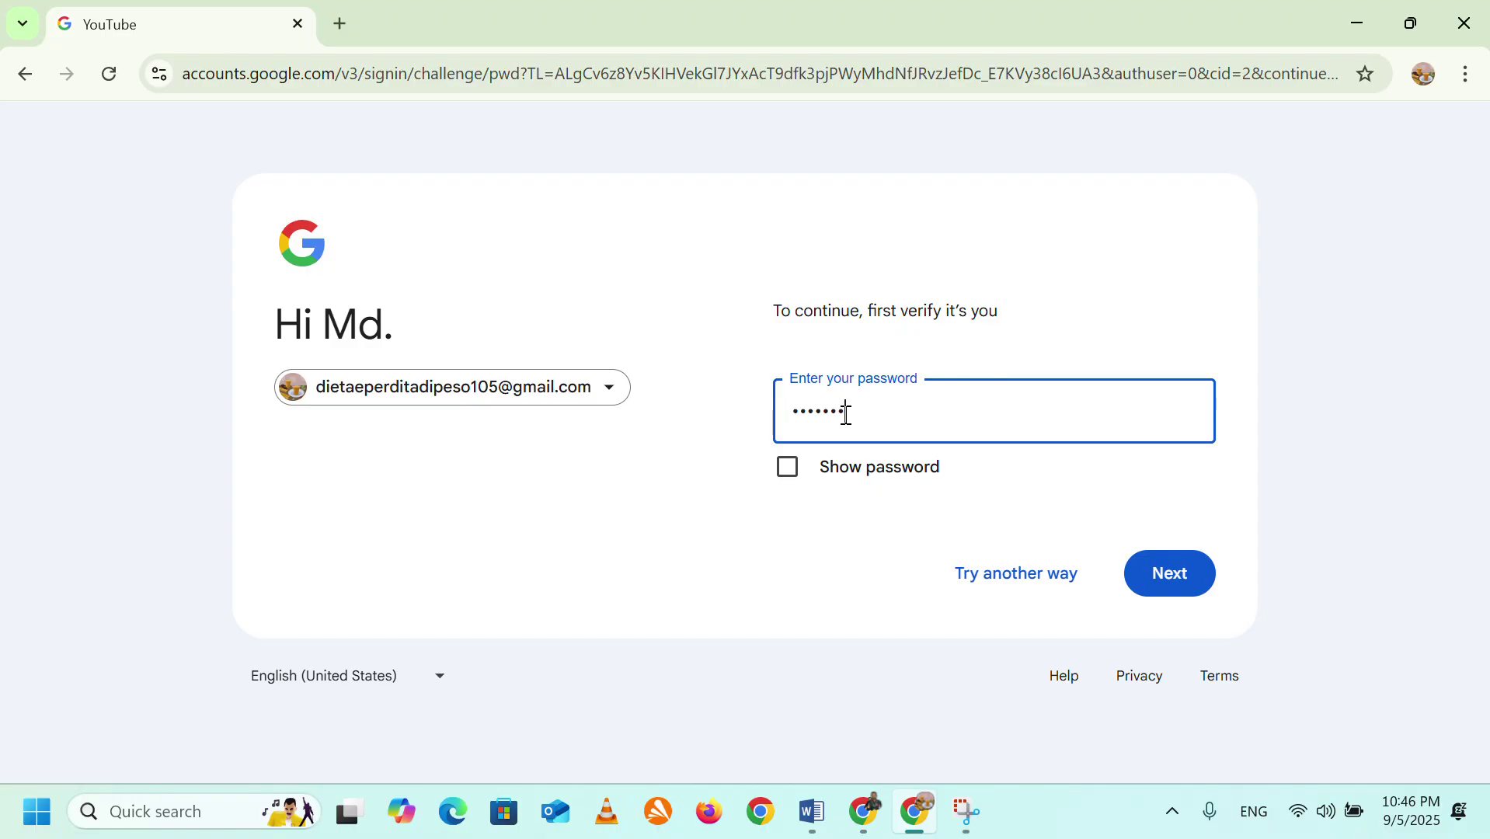
pyautogui.write('•••')
pyautogui.click(1203, 588)
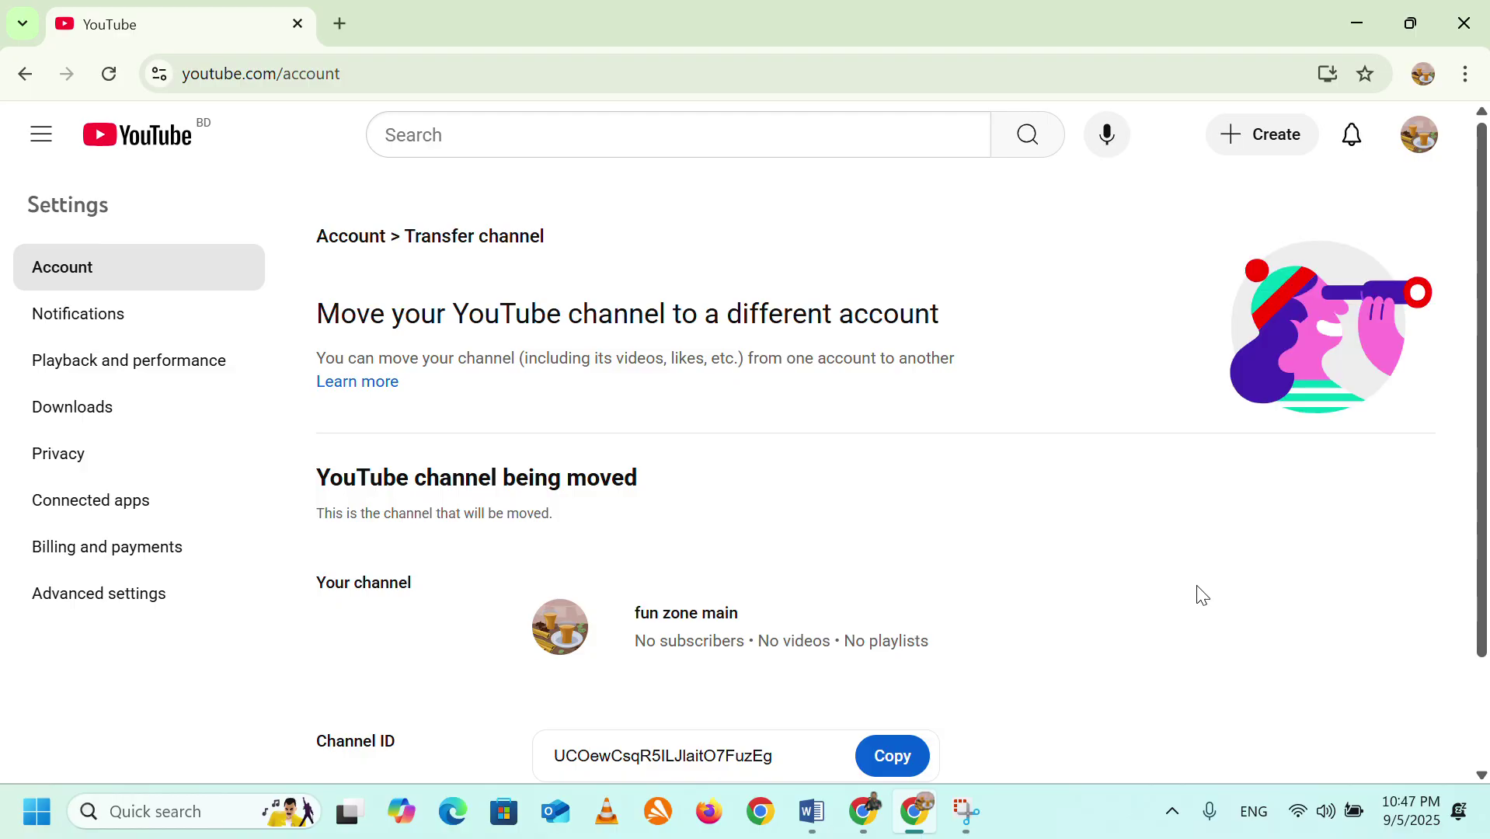
# Review the Transfer channel page, which shows no other accounts available, and bring up the account menu.
pyautogui.scroll(-2, 938, 588)
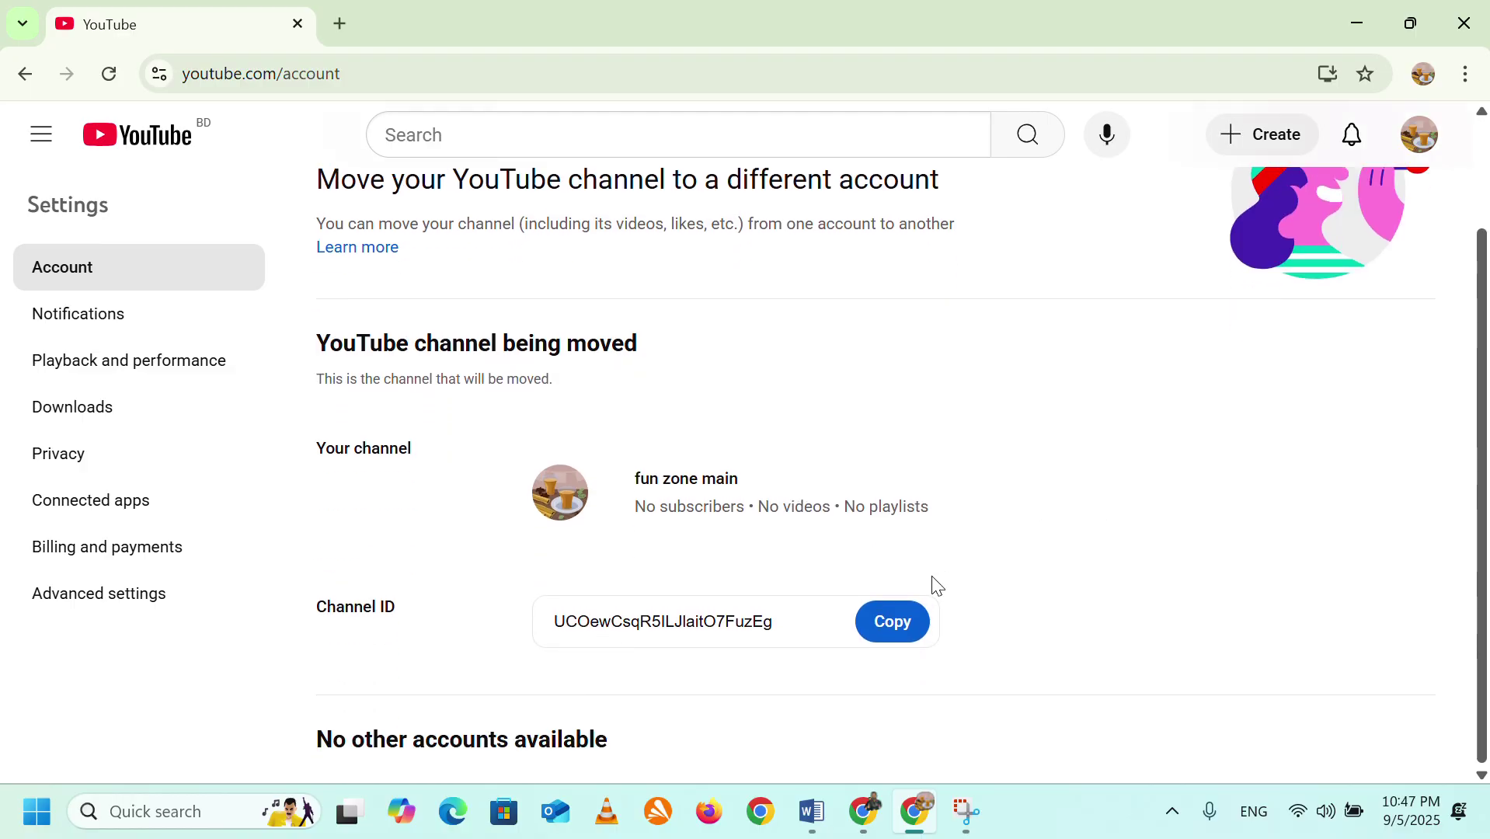
pyautogui.scroll(2, 939, 588)
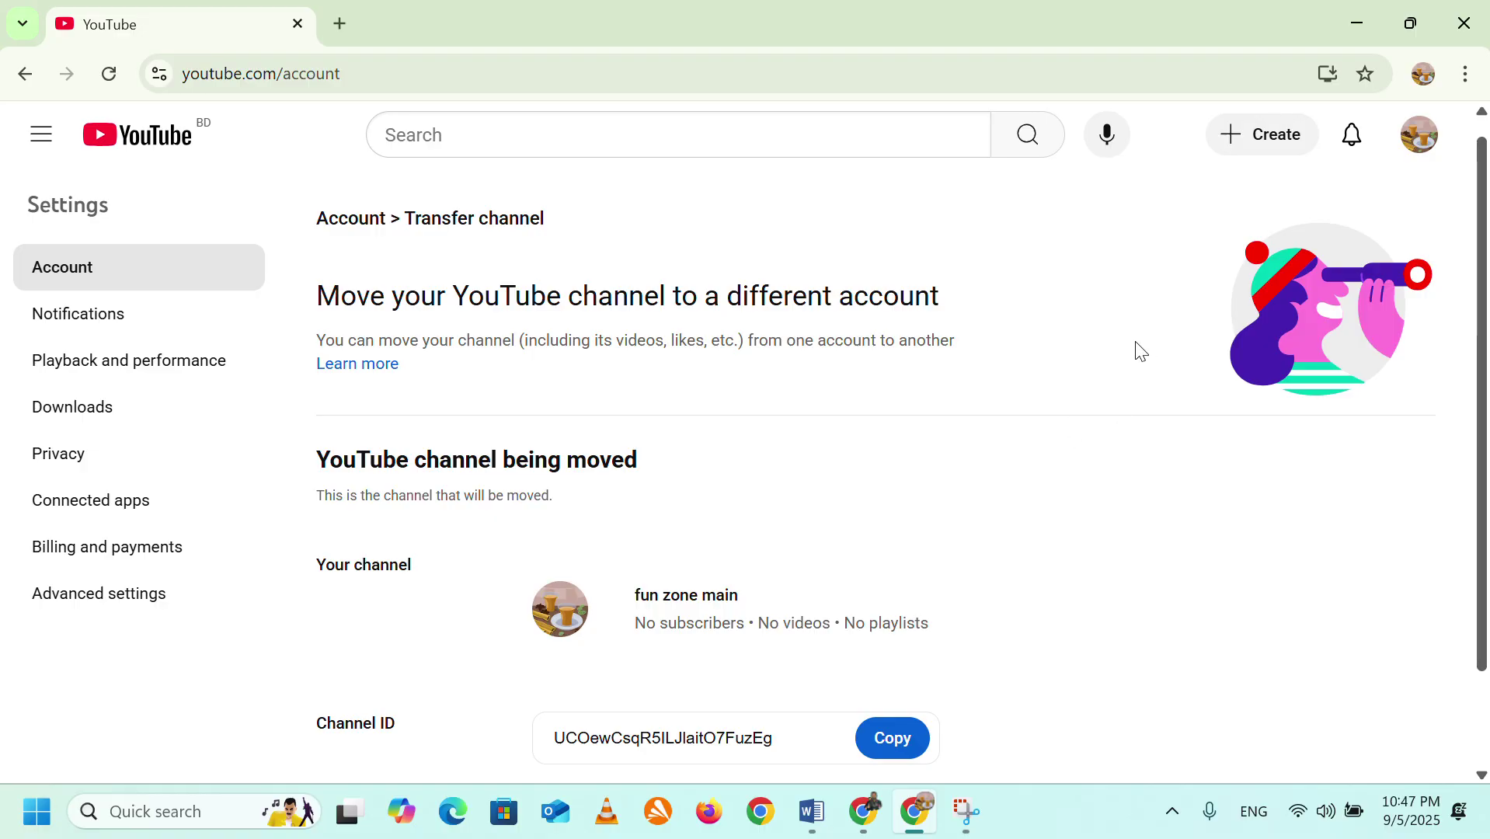
pyautogui.scroll(-2, 684, 564)
pyautogui.scroll(2, 688, 561)
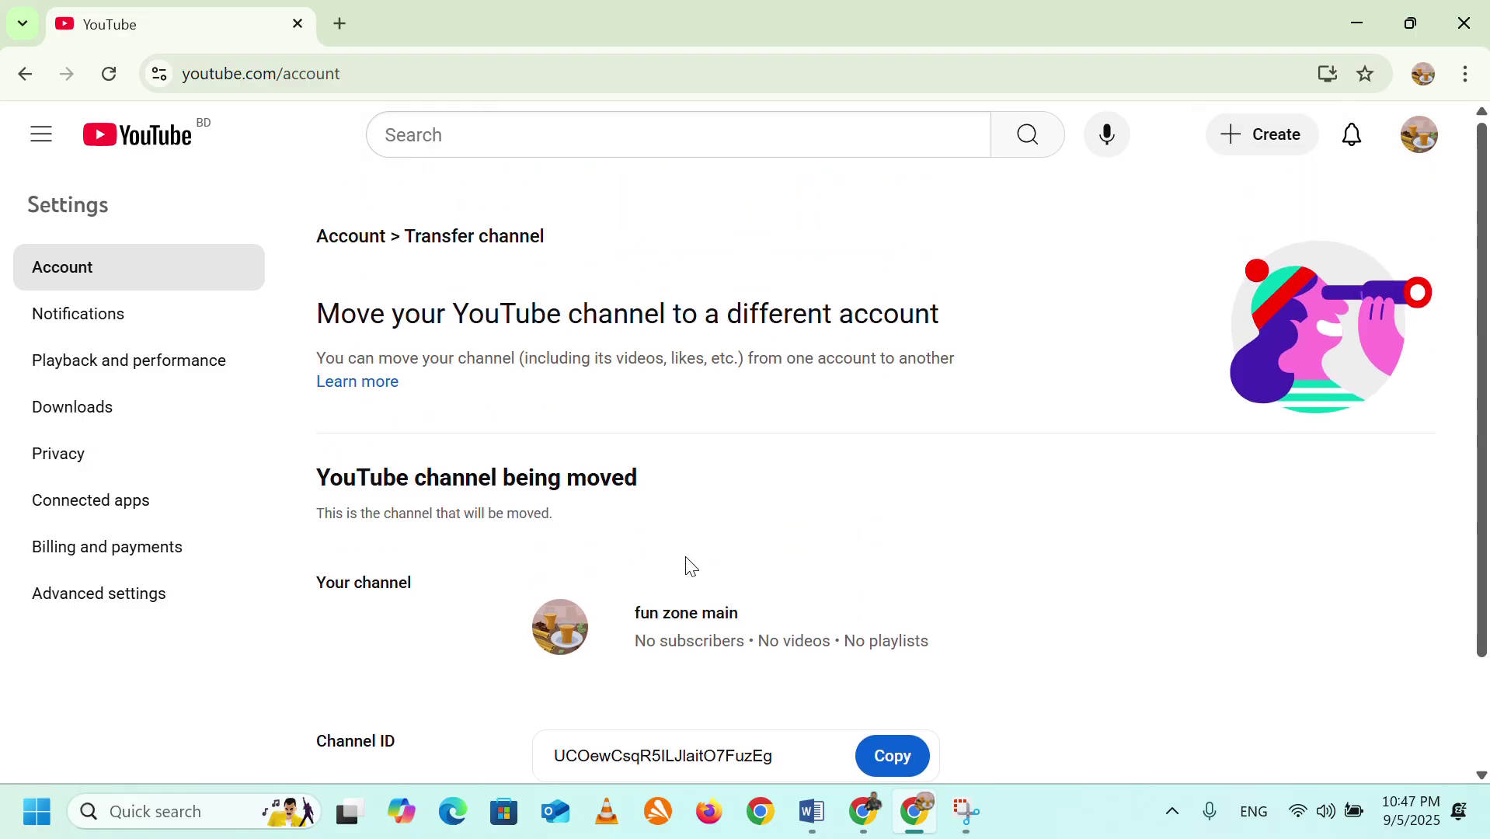
pyautogui.click(1427, 161)
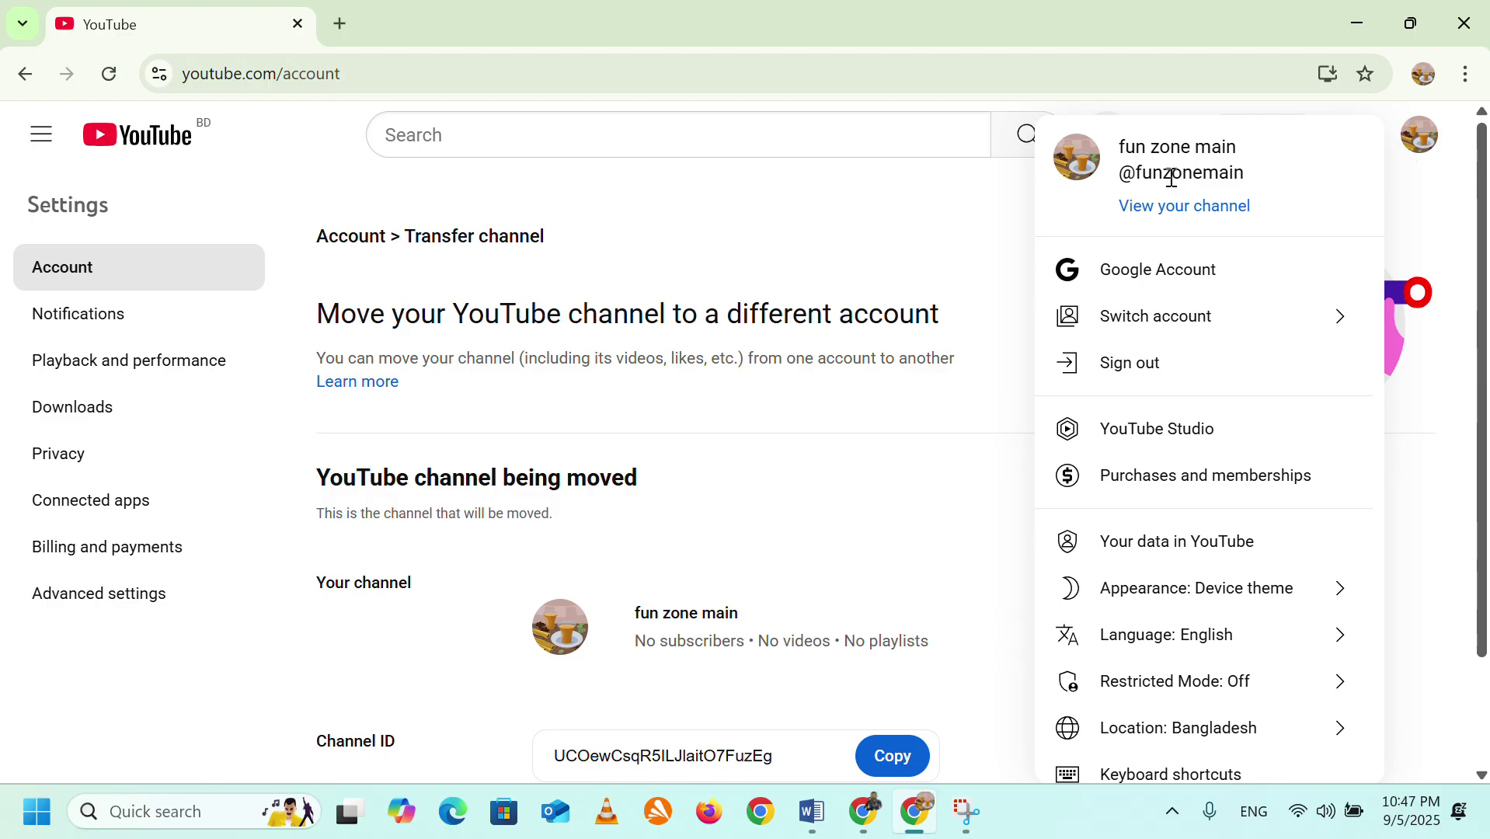
# Go to account Settings and open the All channels list, which shows only fun zone main.
pyautogui.scroll(-3, 1135, 626)
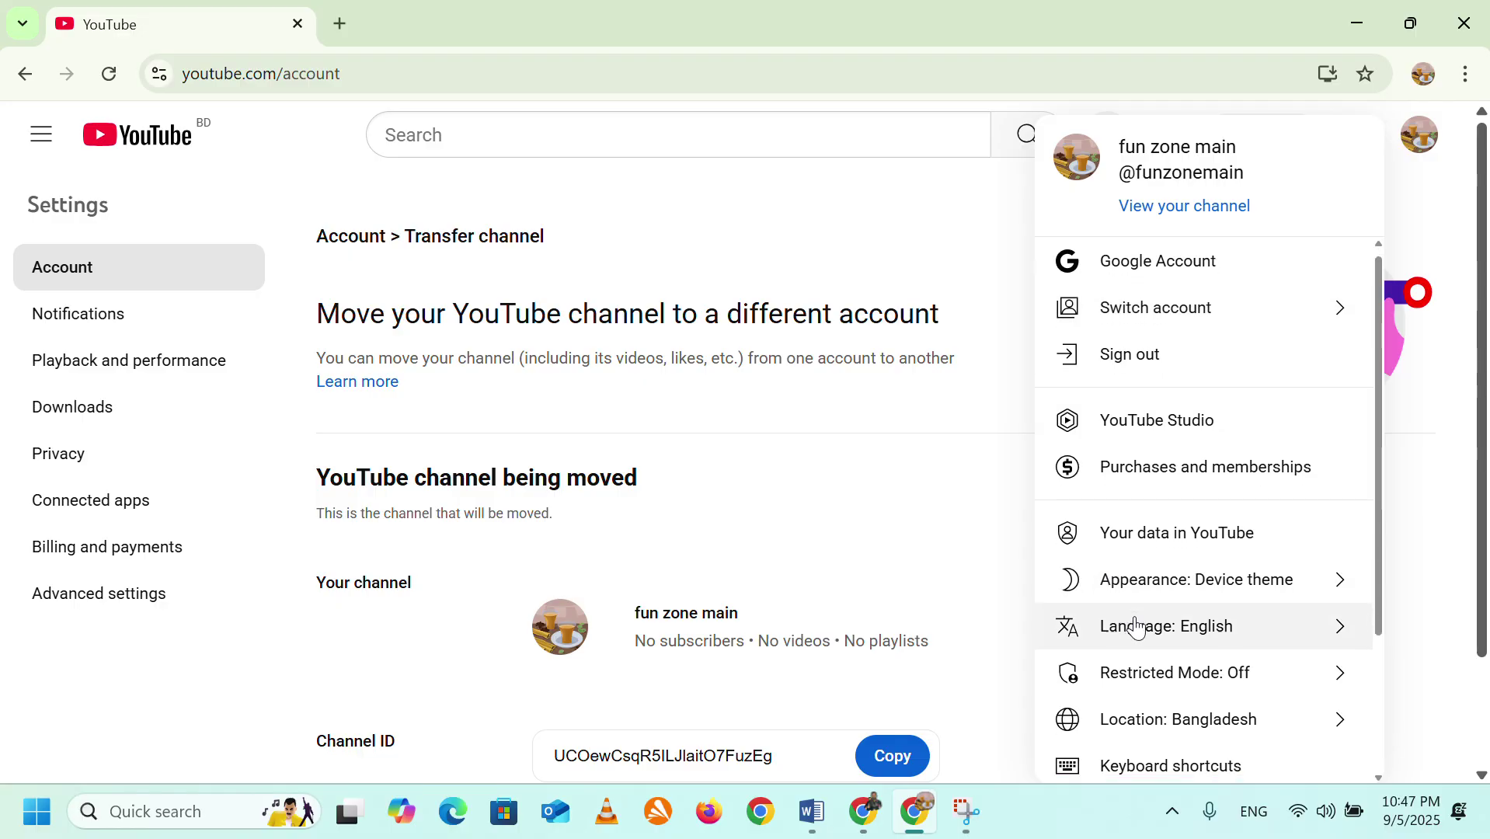
pyautogui.click(1165, 642)
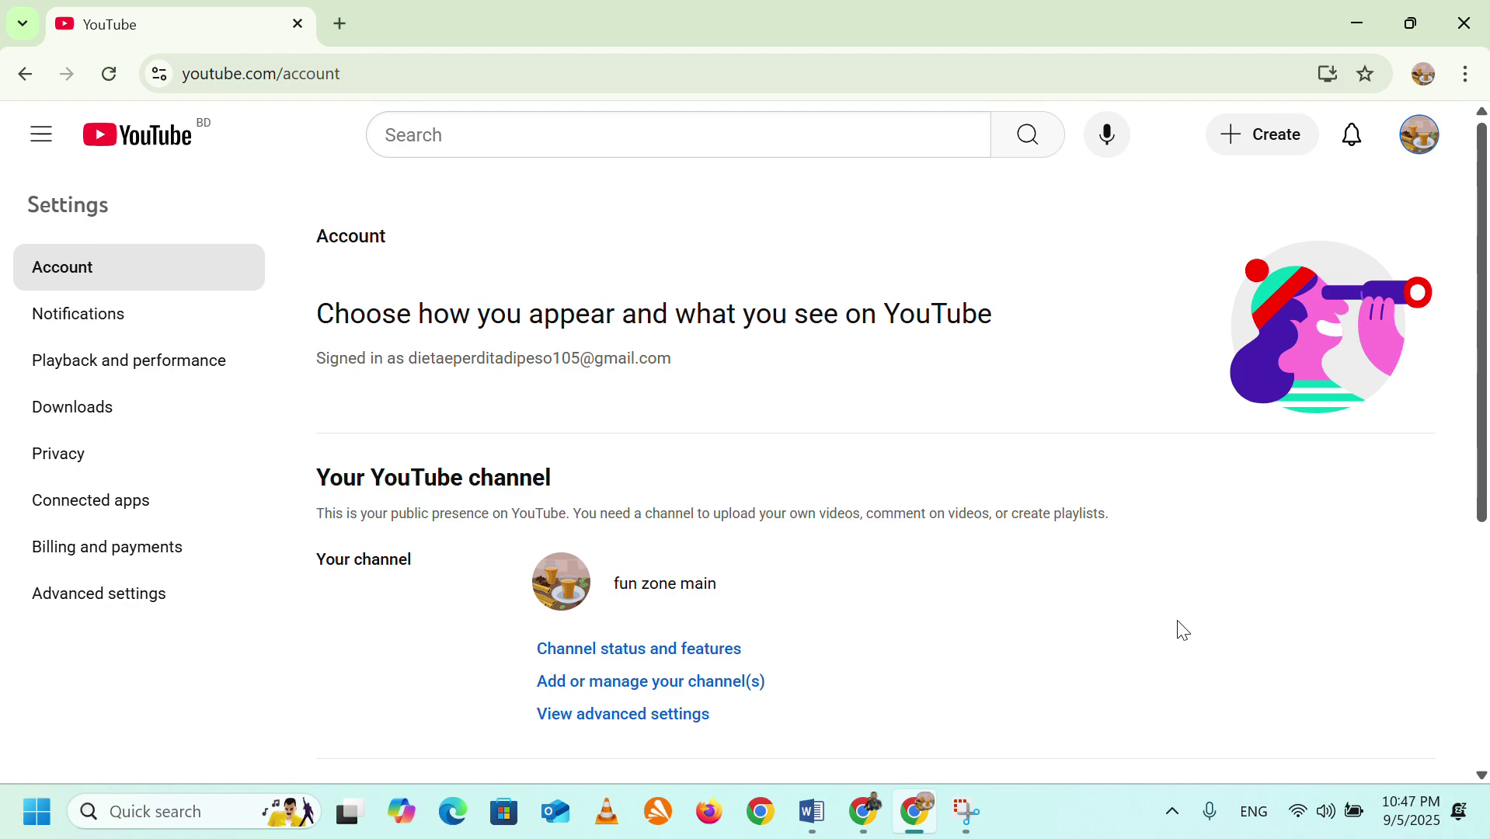
pyautogui.scroll(-1, 951, 600)
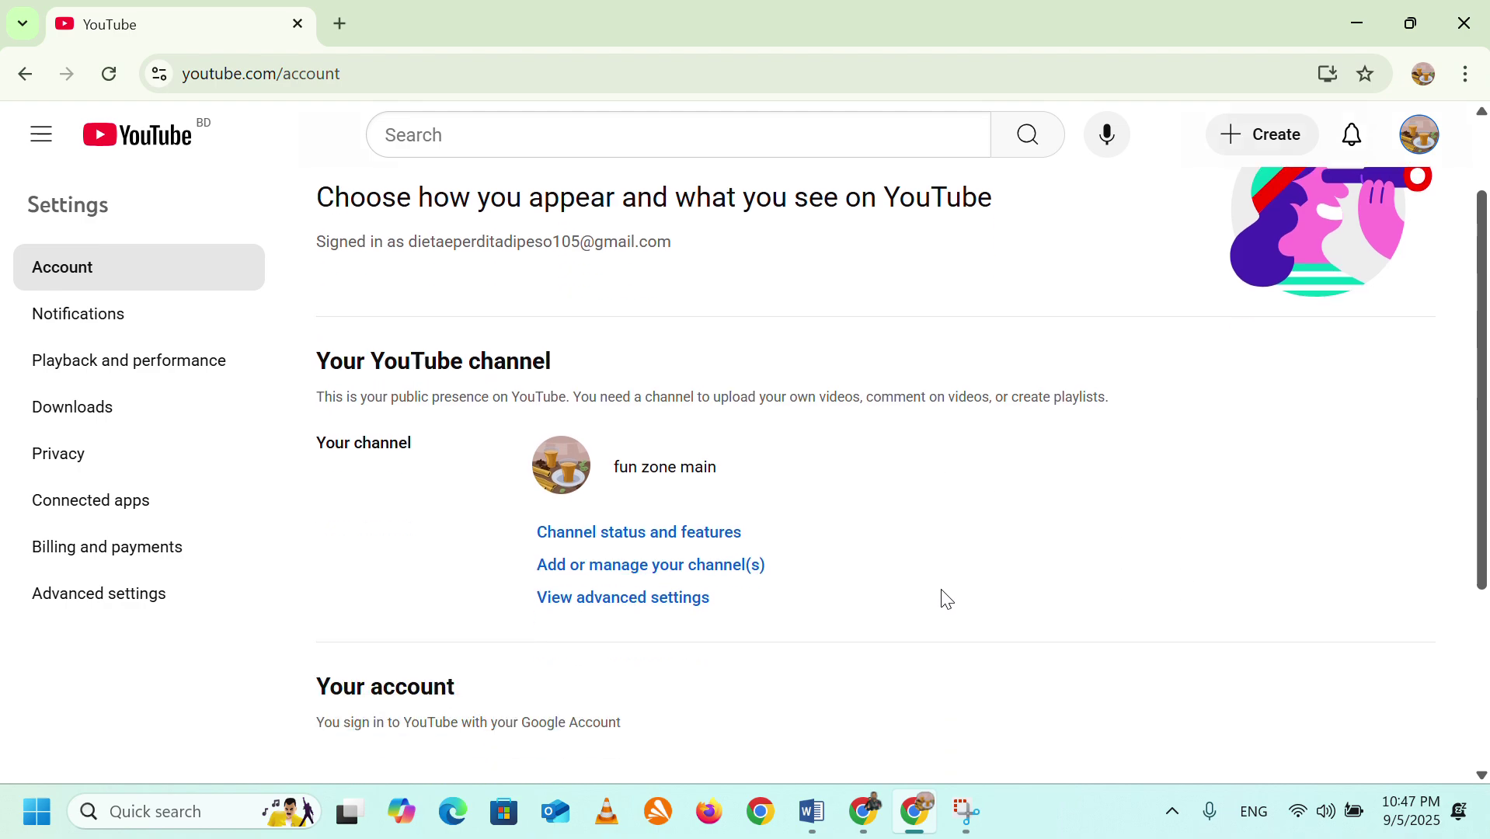
pyautogui.scroll(-3, 944, 600)
pyautogui.scroll(3, 934, 599)
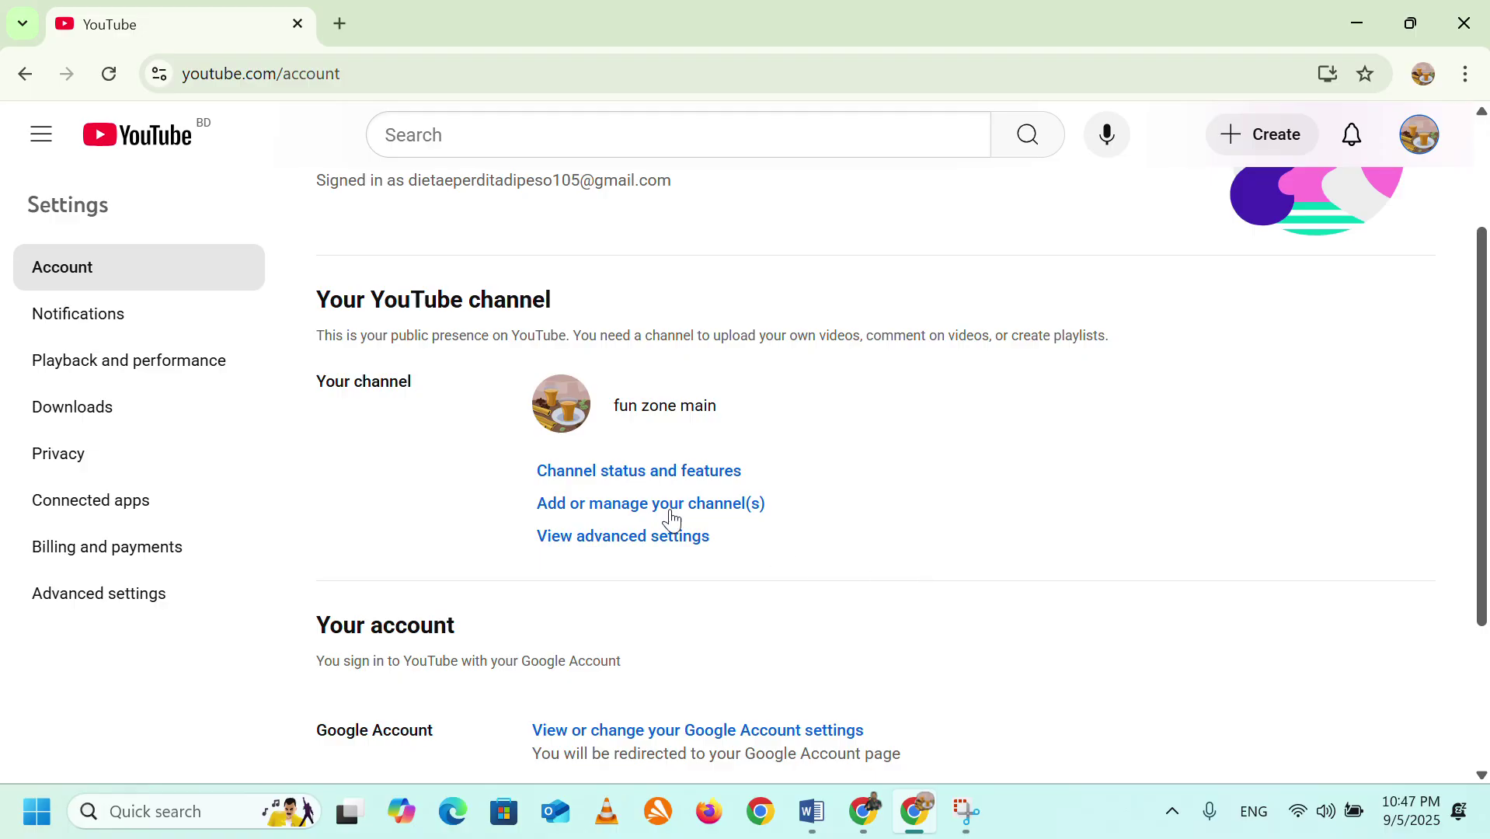
pyautogui.click(656, 513)
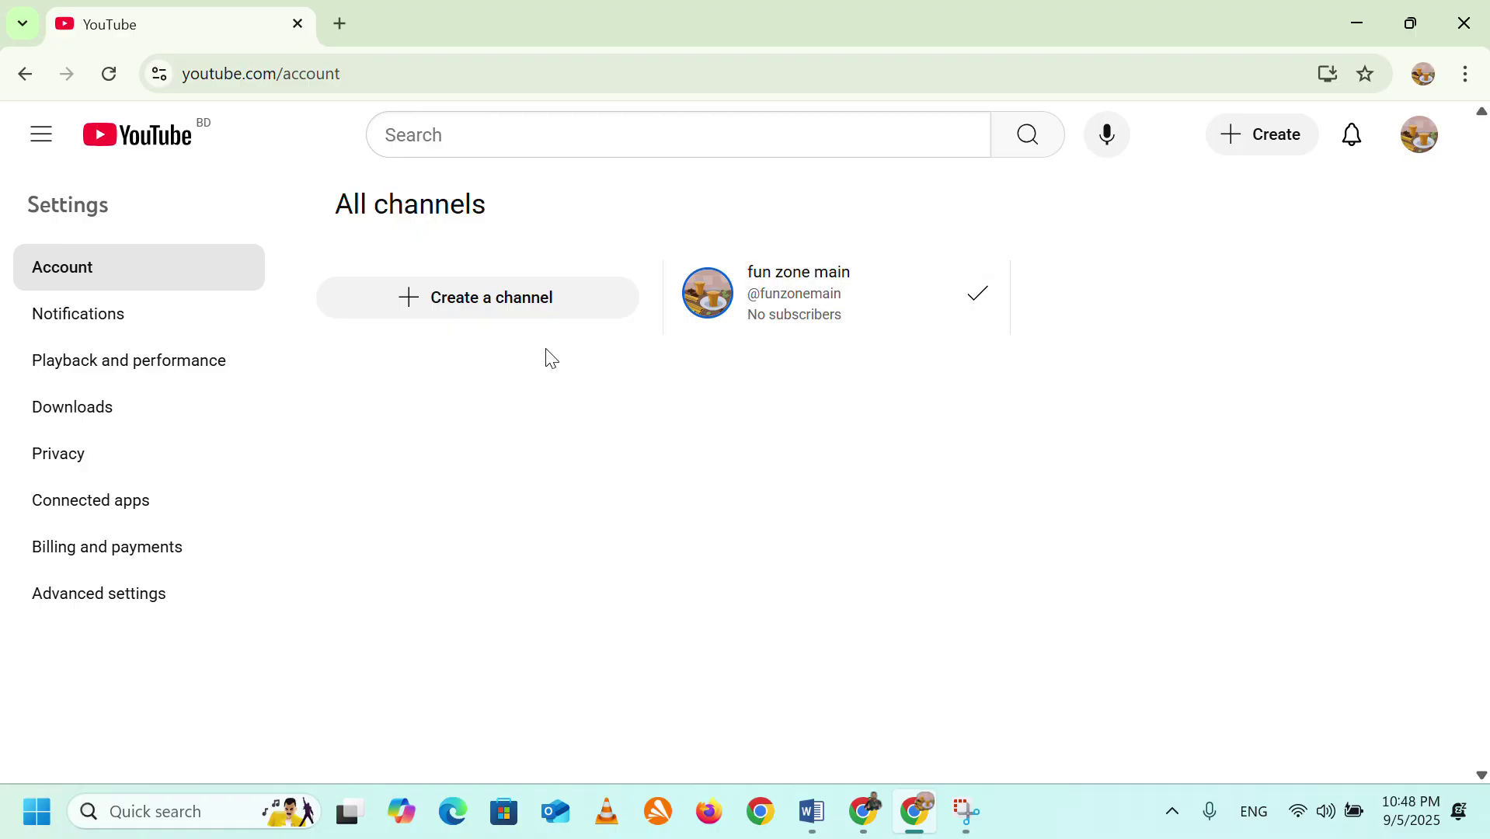
pyautogui.click(488, 319)
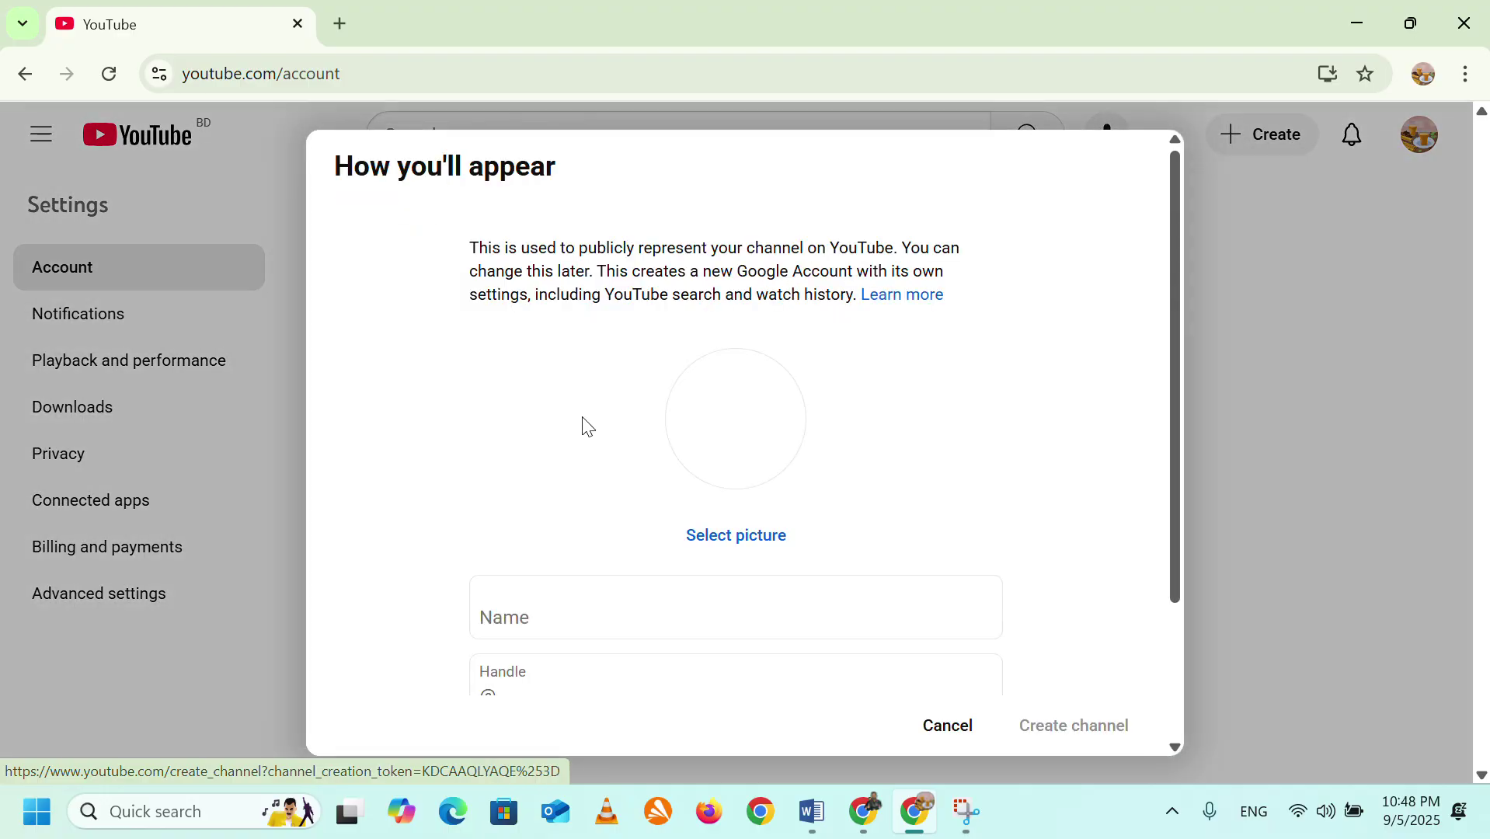
pyautogui.click(591, 622)
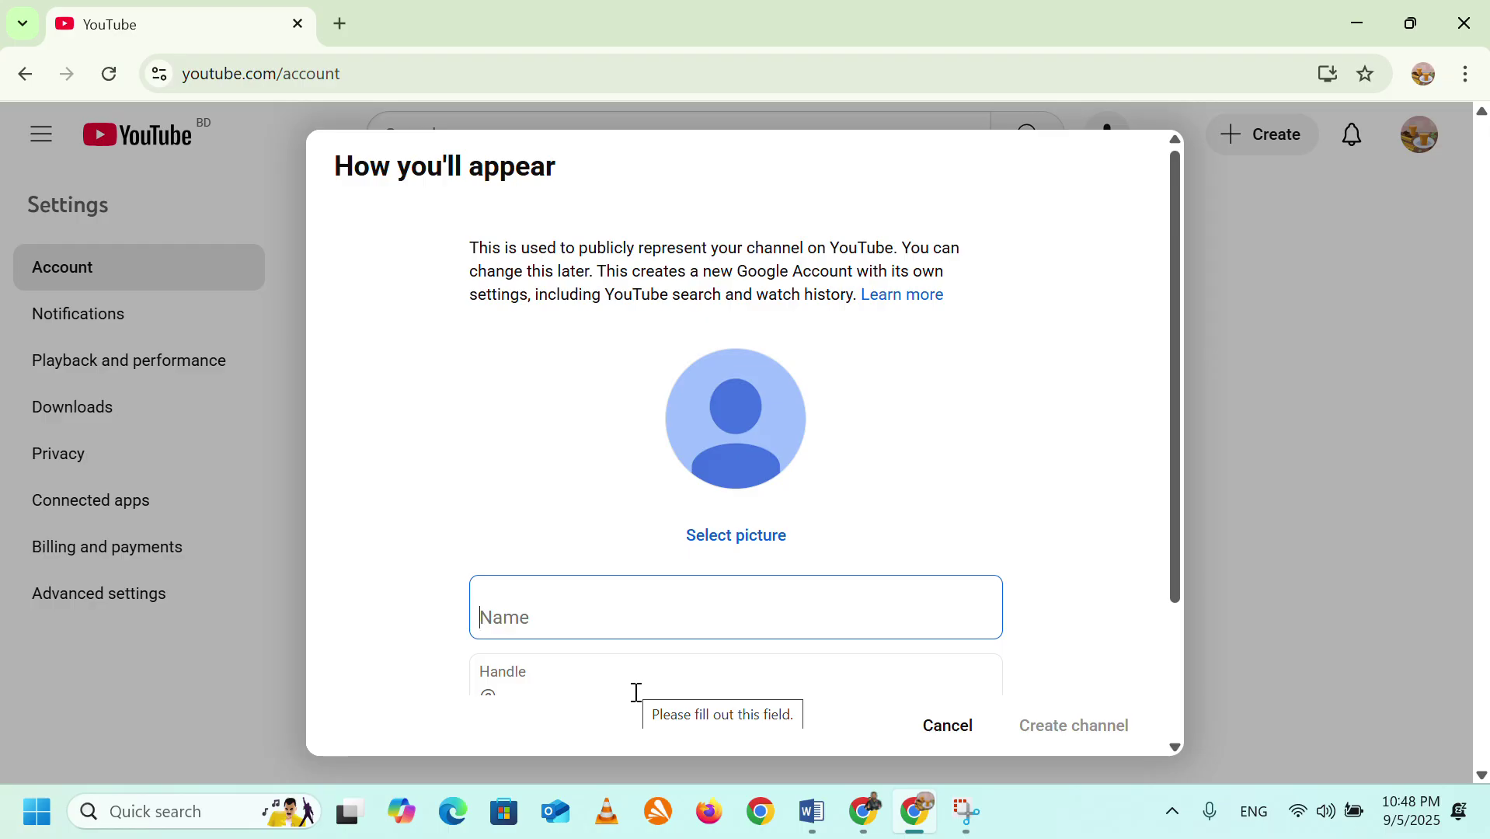
pyautogui.write('f')
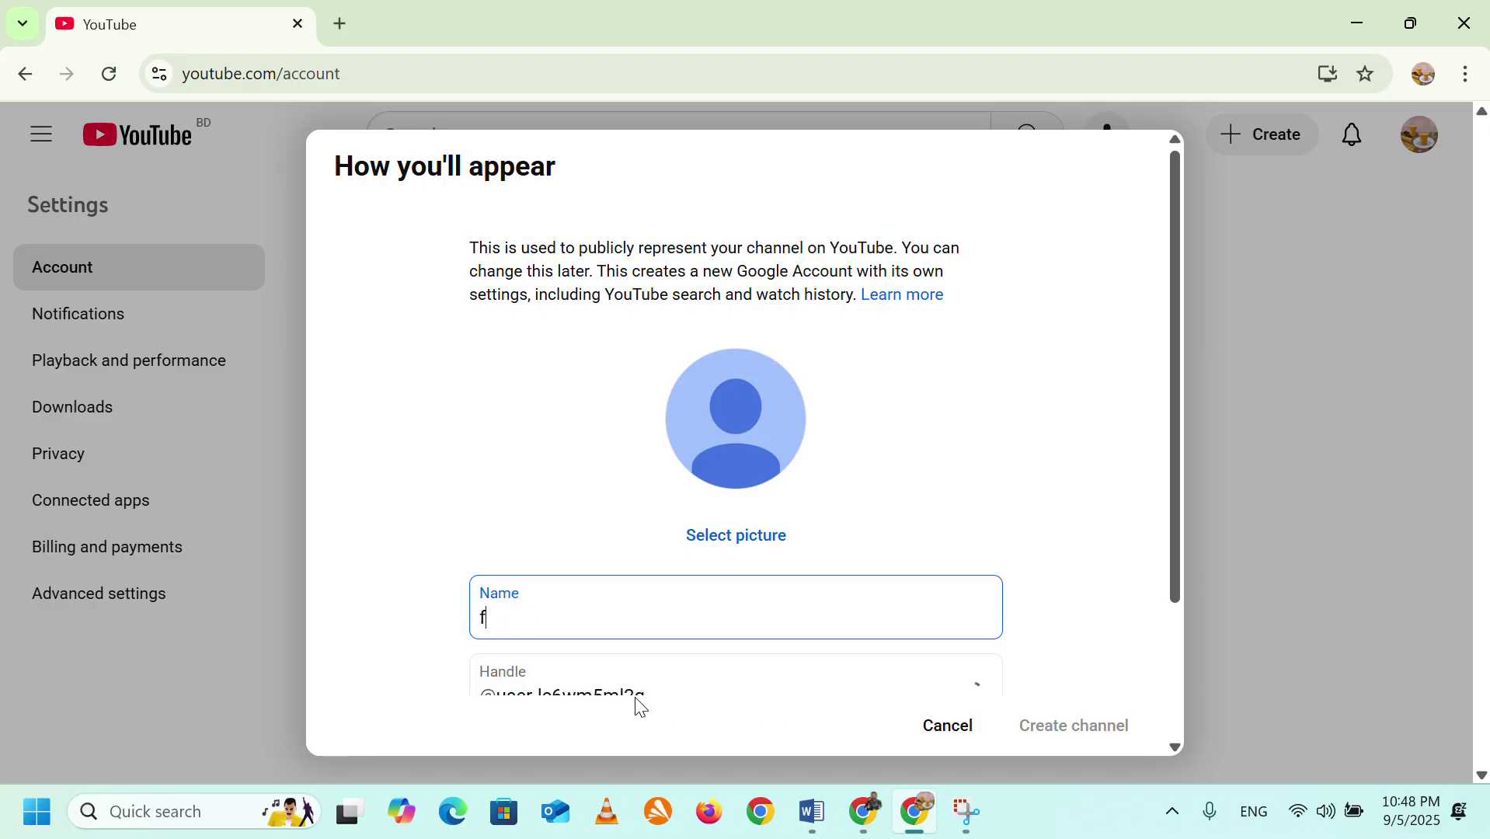
pyautogui.write('un zone')
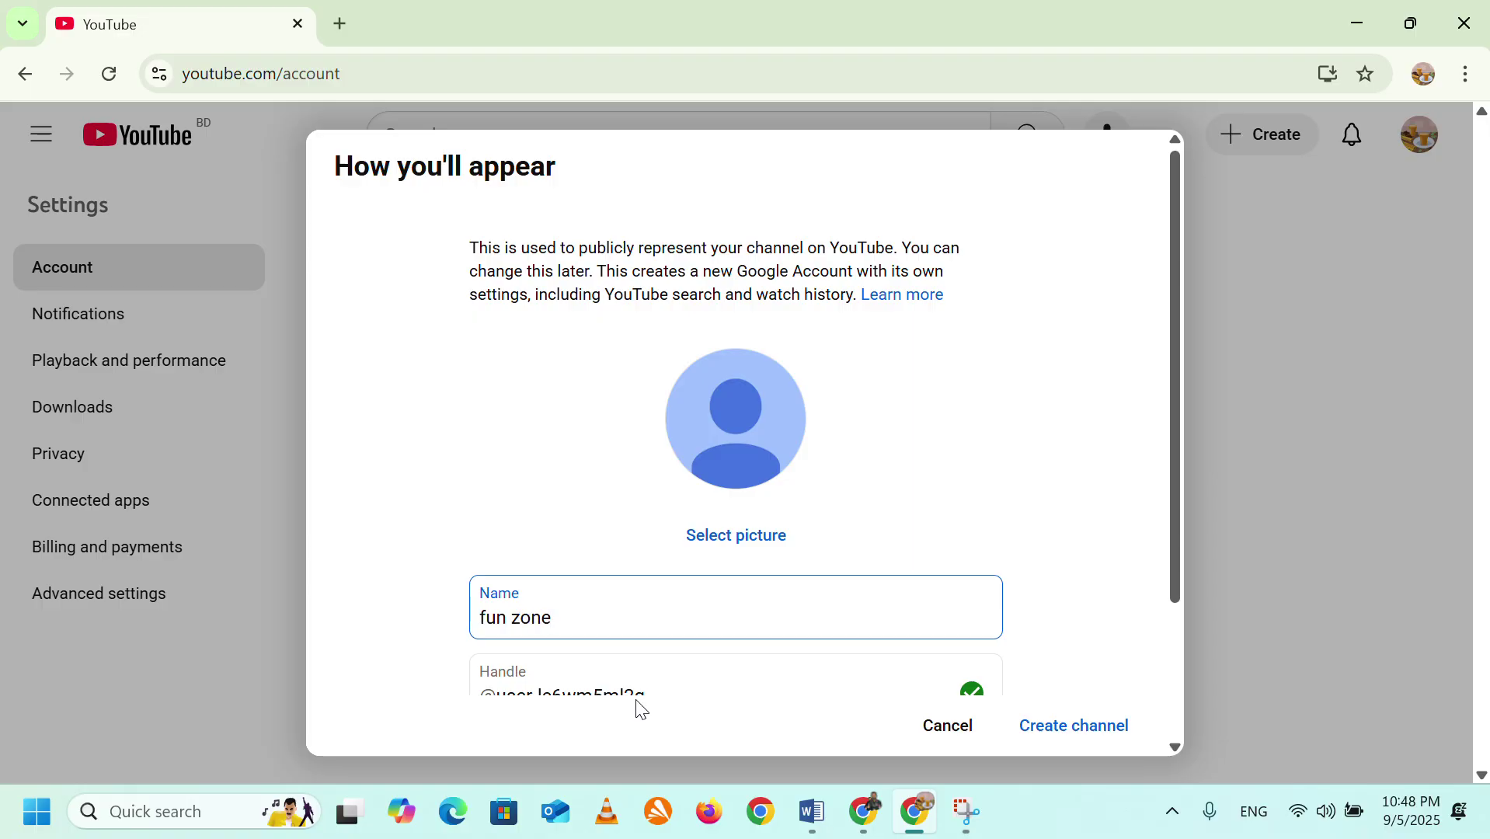
pyautogui.write(' cus')
pyautogui.scroll(-2, 808, 621)
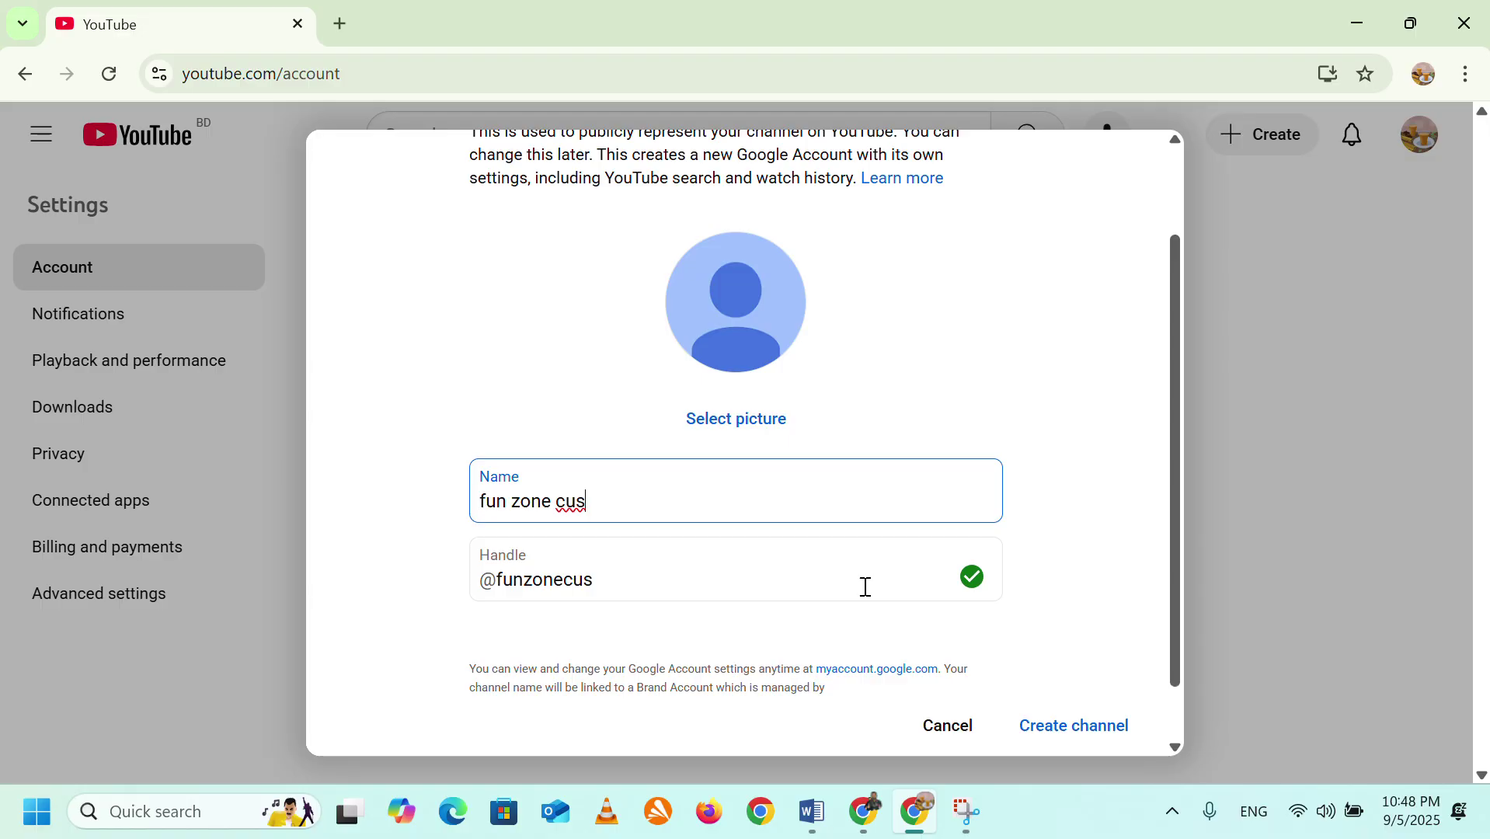
pyautogui.scroll(-1, 866, 587)
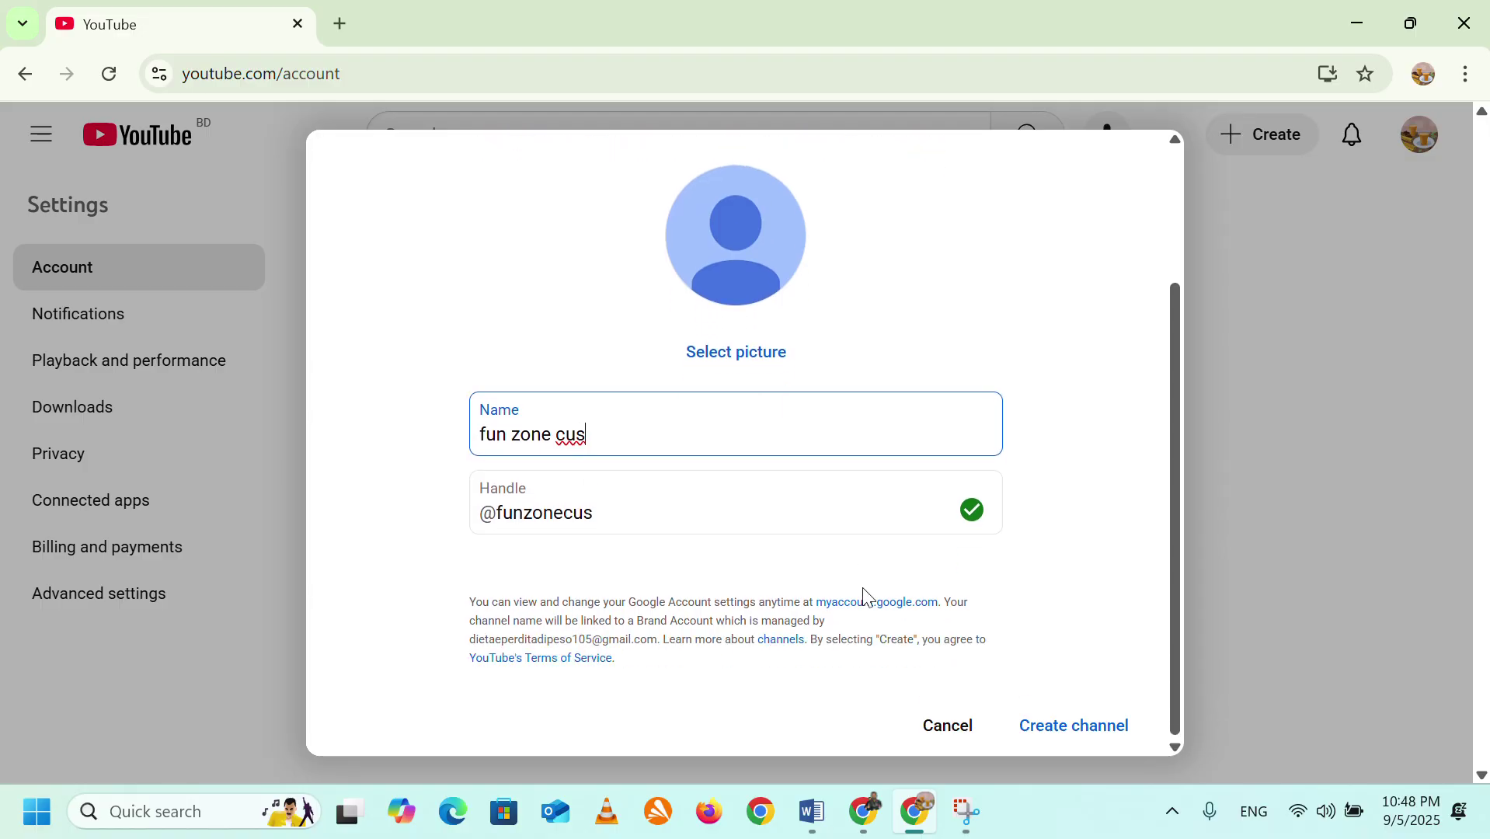
pyautogui.click(1080, 736)
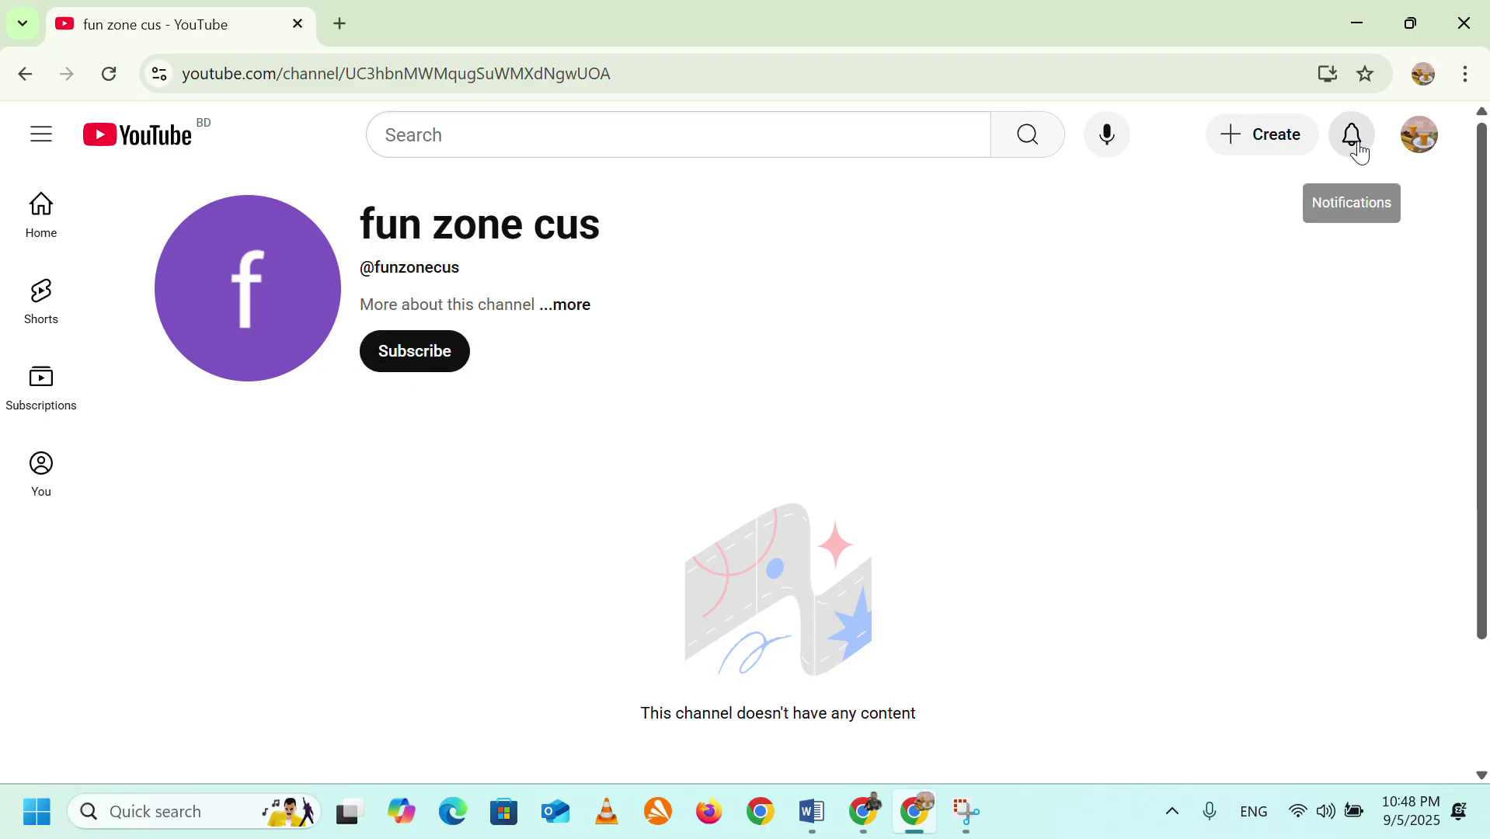
# Switch account to the fun zone cus channel, then open its YouTube Studio dashboard.
pyautogui.click(1420, 136)
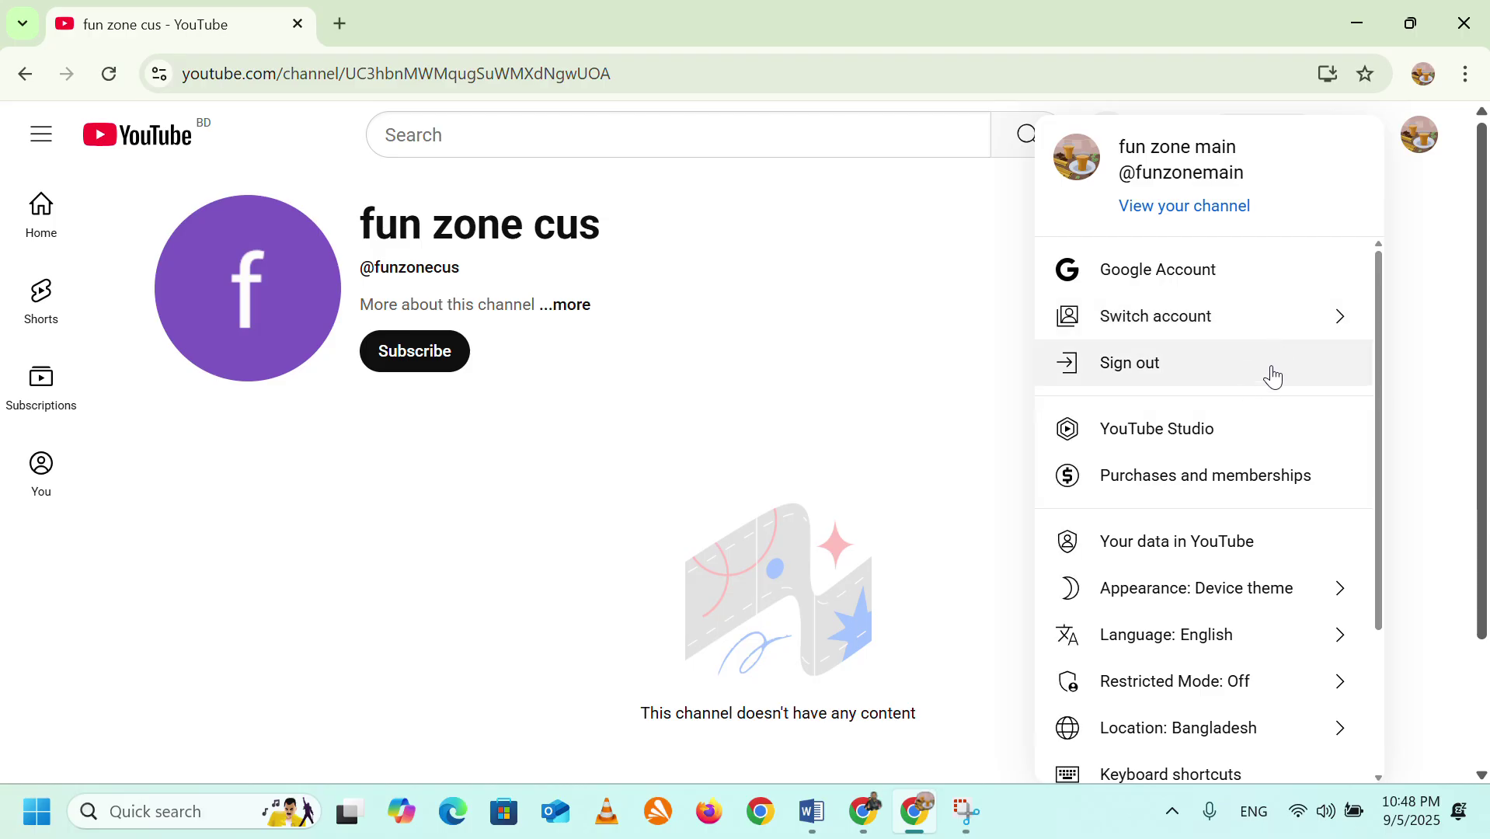
pyautogui.click(1321, 331)
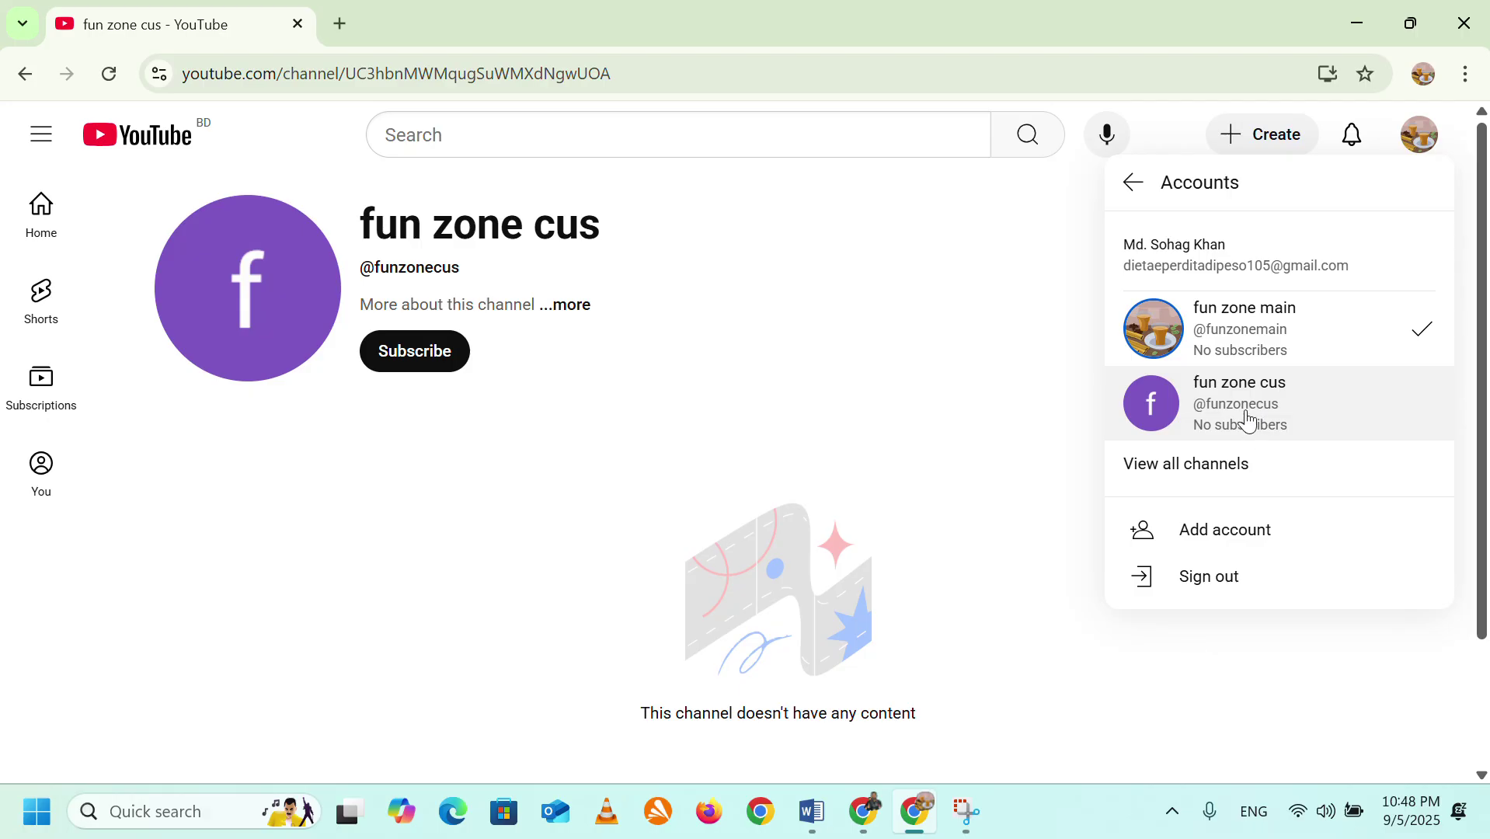
pyautogui.click(1287, 420)
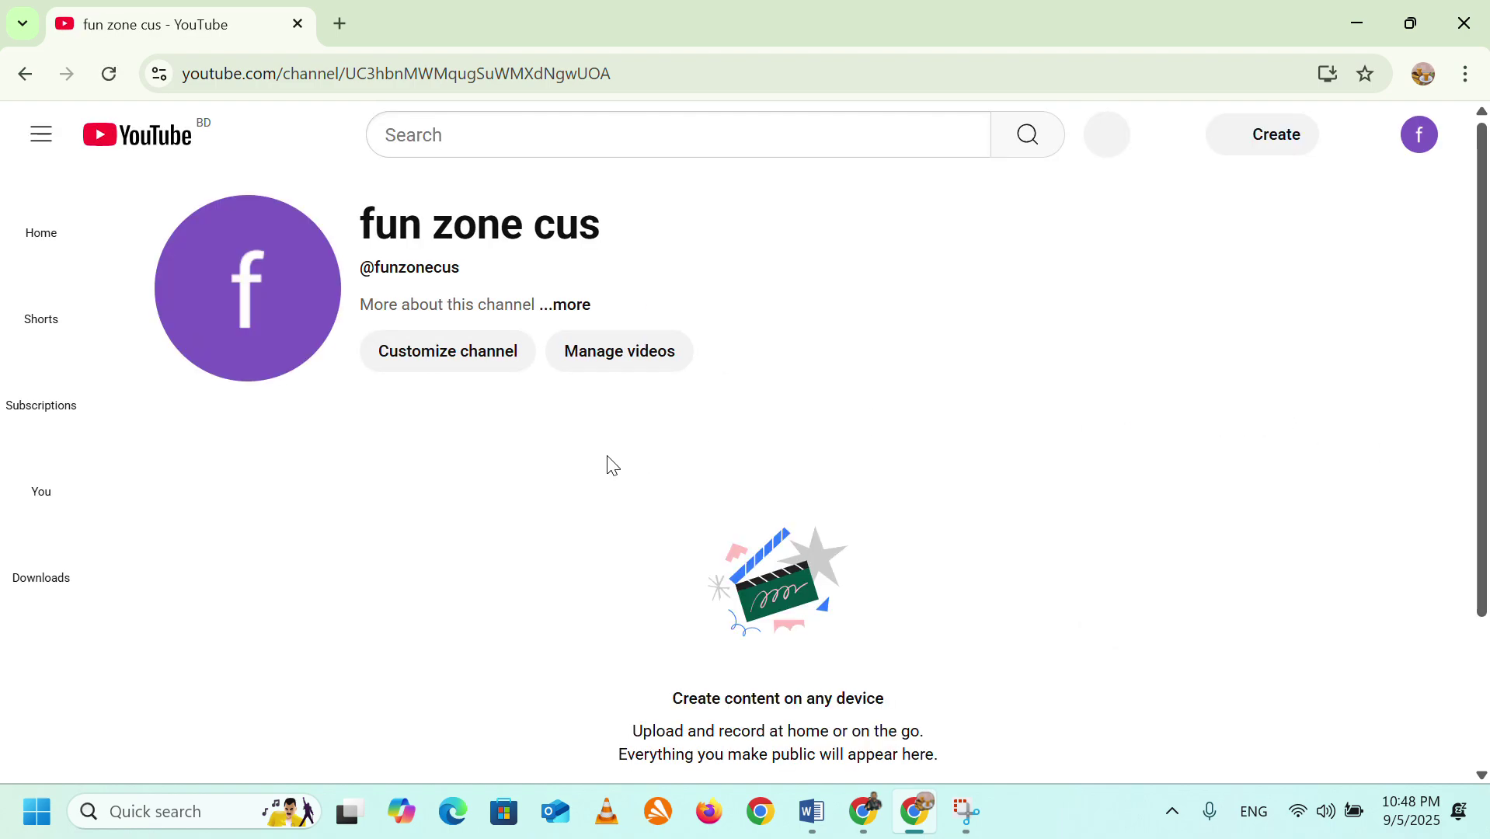
pyautogui.click(1419, 138)
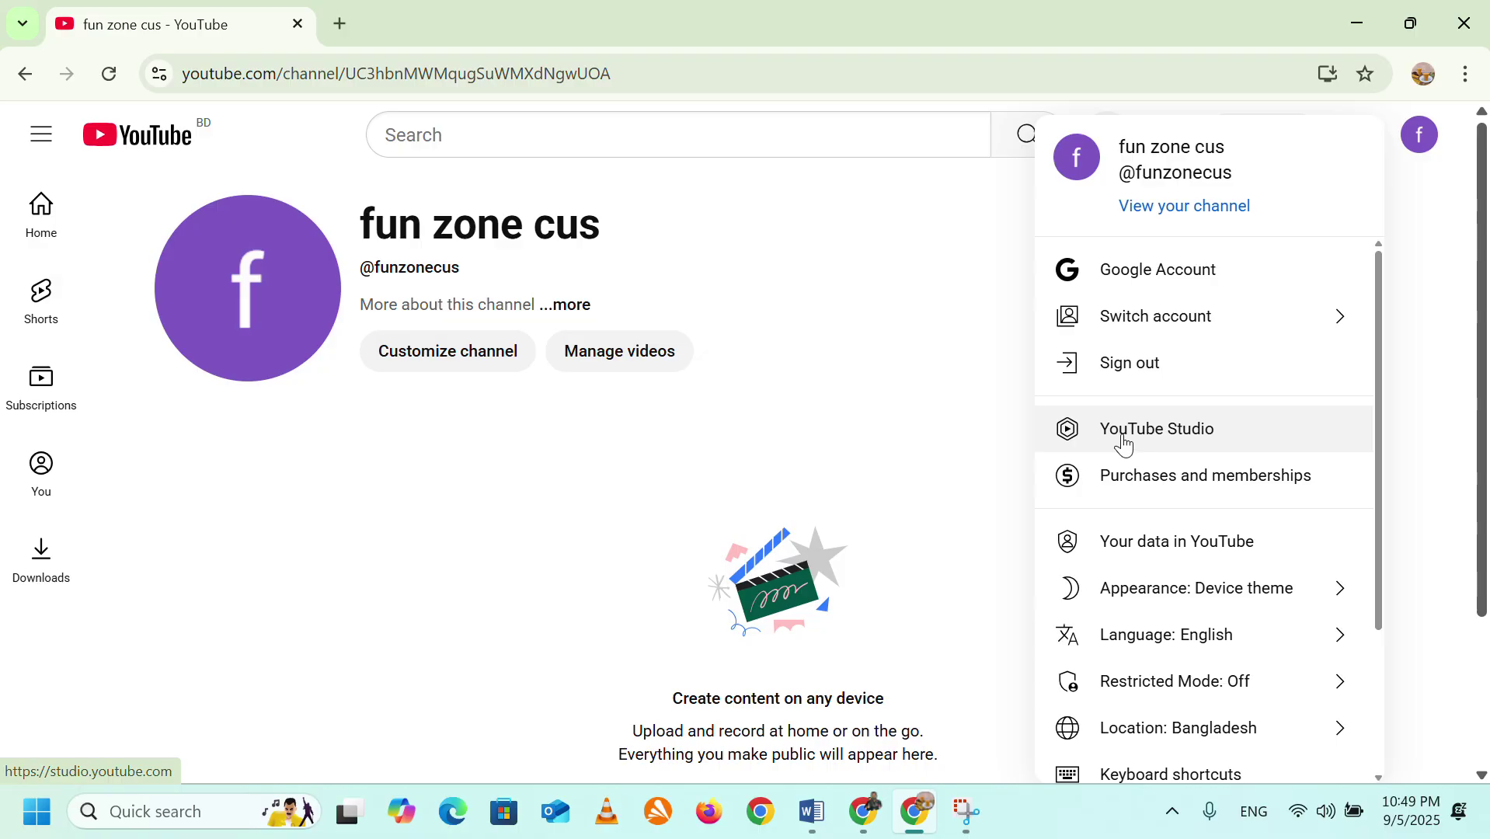
pyautogui.click(1124, 442)
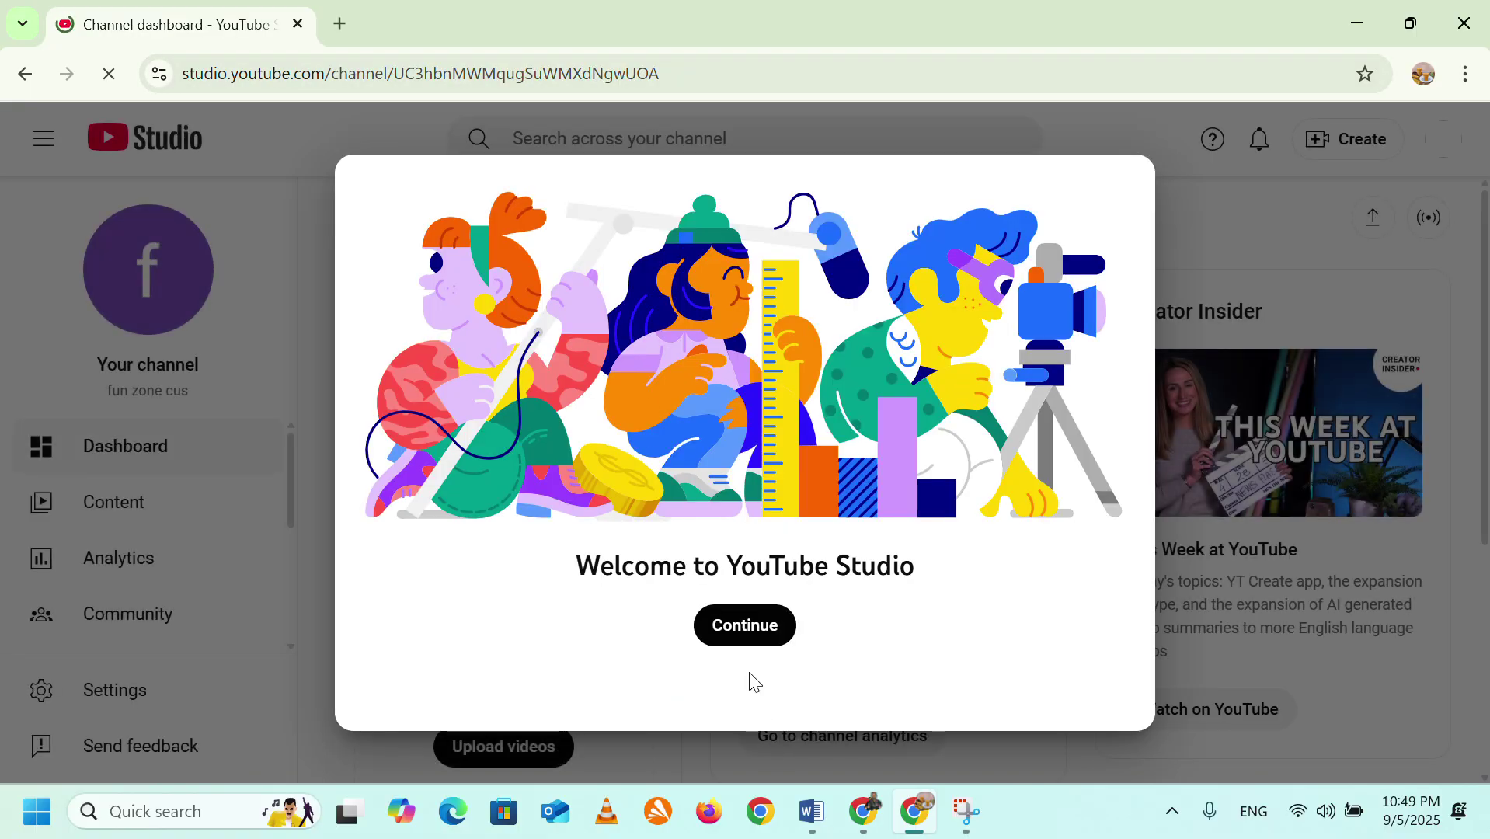
# Open the channel's Permissions page under Settings in YouTube Studio.
pyautogui.click(761, 637)
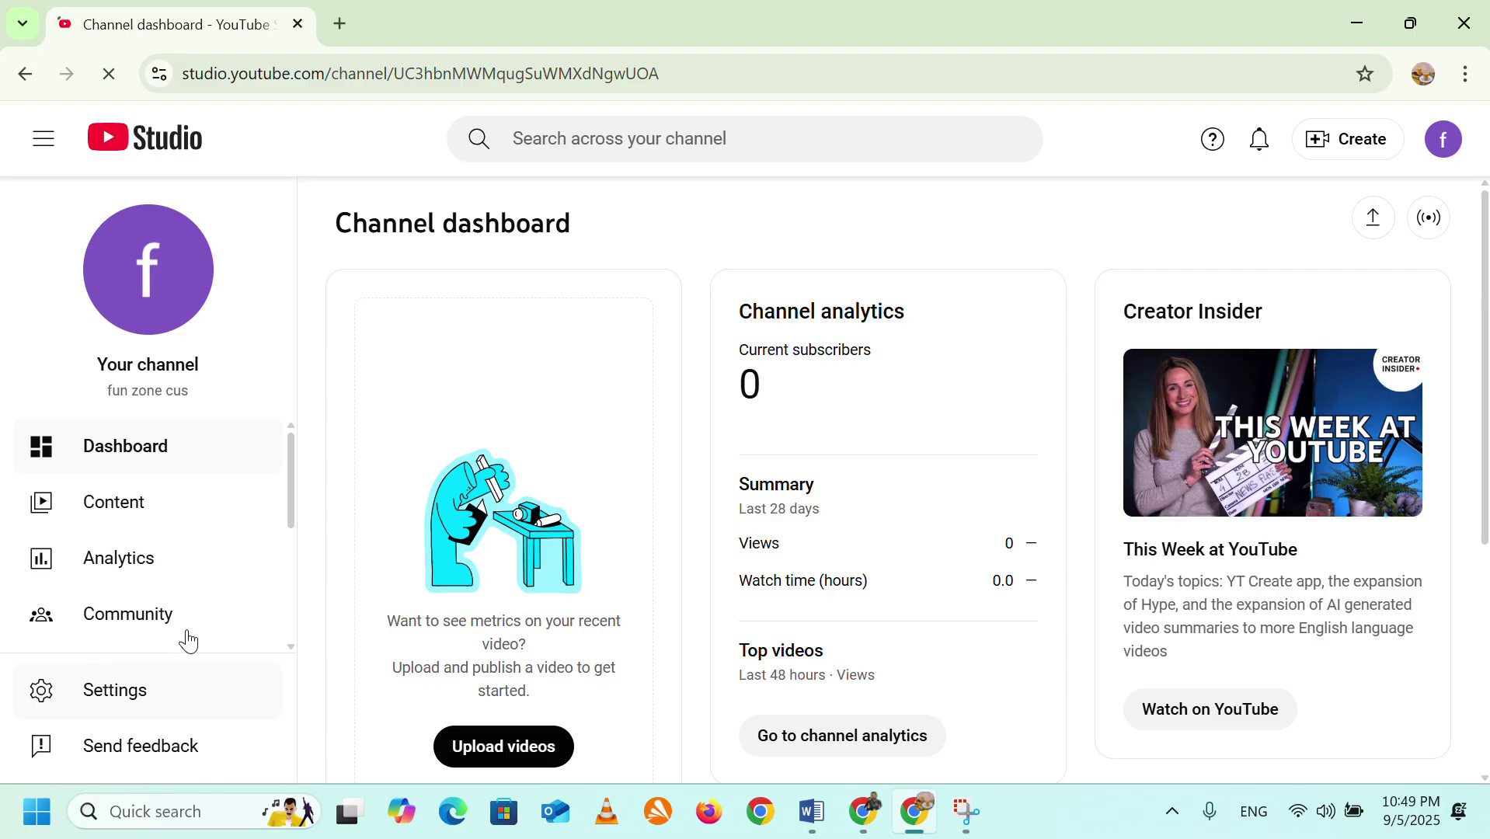
pyautogui.scroll(-1, 182, 637)
pyautogui.click(117, 691)
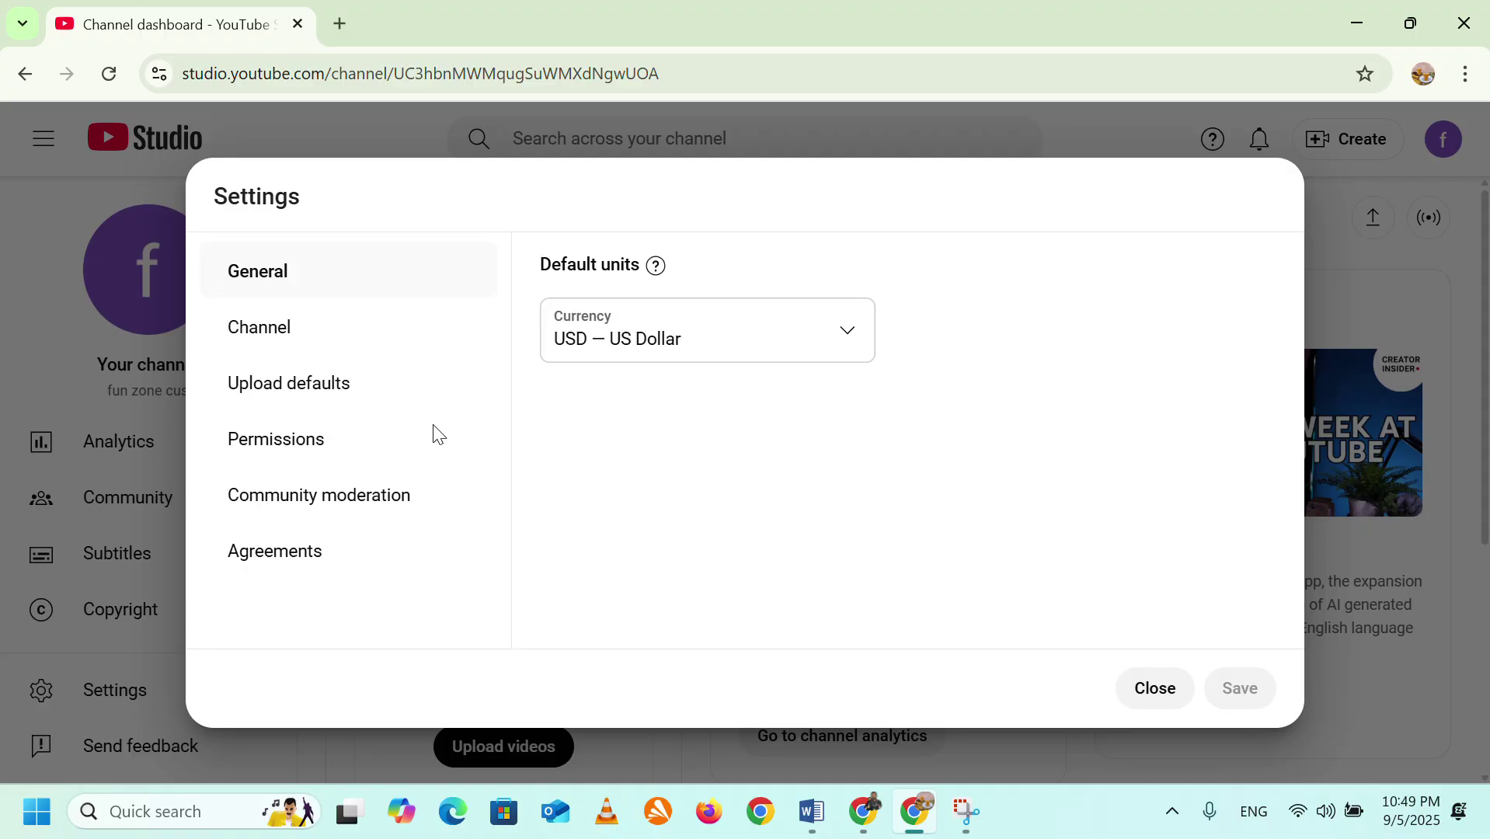
pyautogui.click(303, 449)
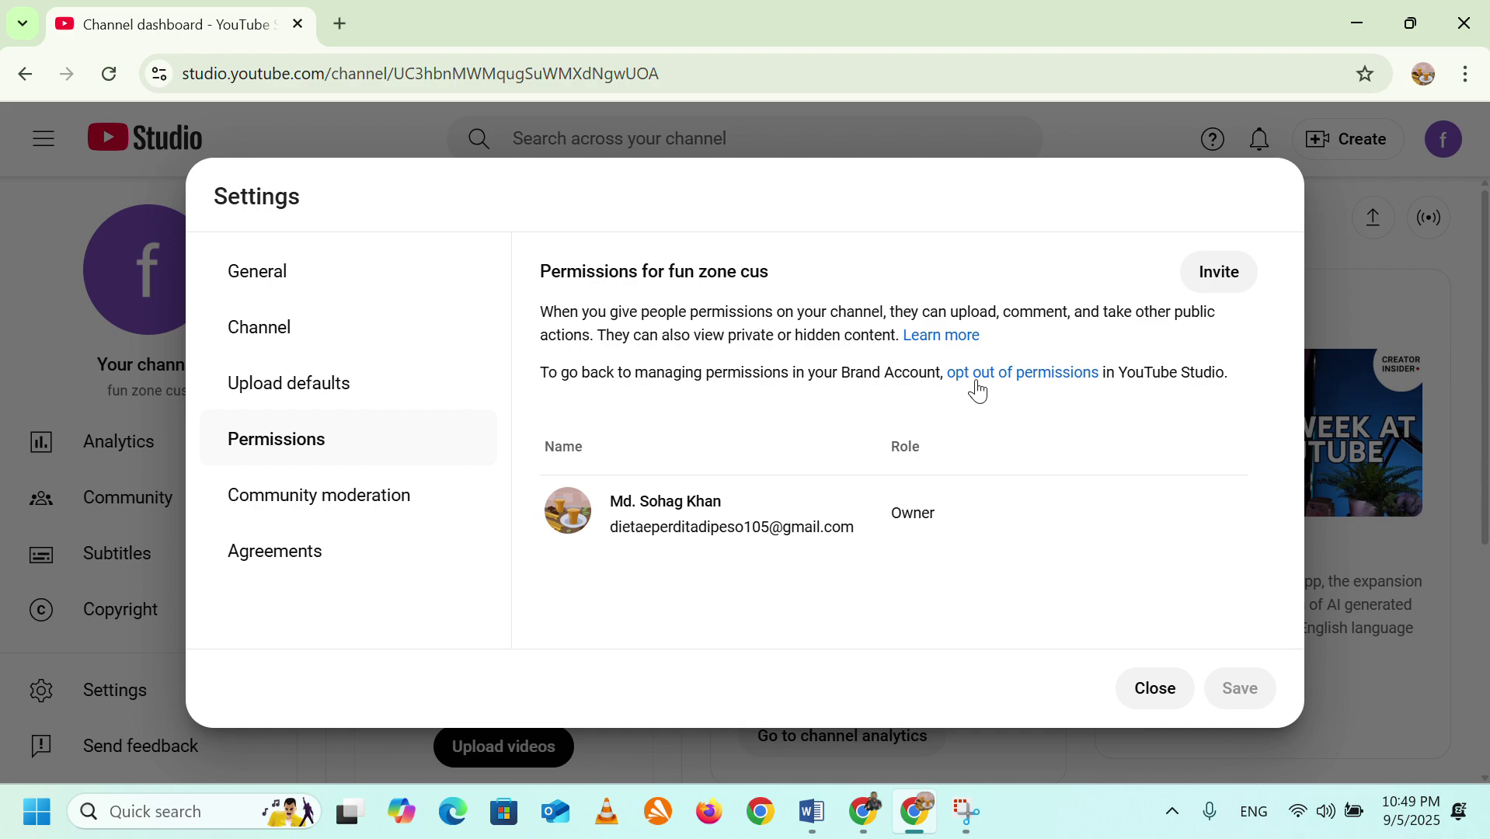
# Opt out of Studio permissions, ticking both 'I understand' boxes and completing identity verification.
pyautogui.click(1026, 384)
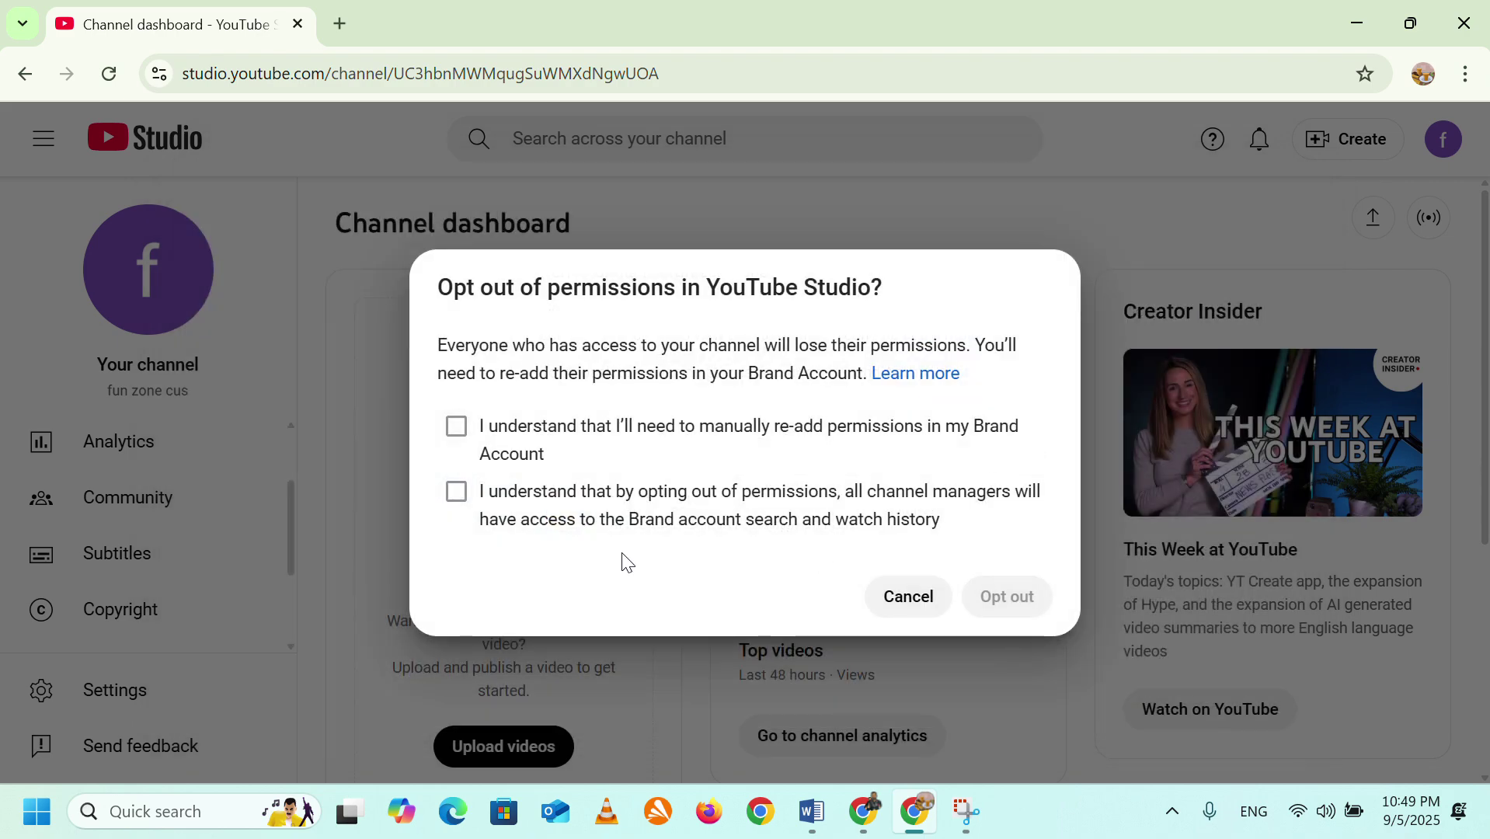
pyautogui.click(456, 426)
pyautogui.click(457, 494)
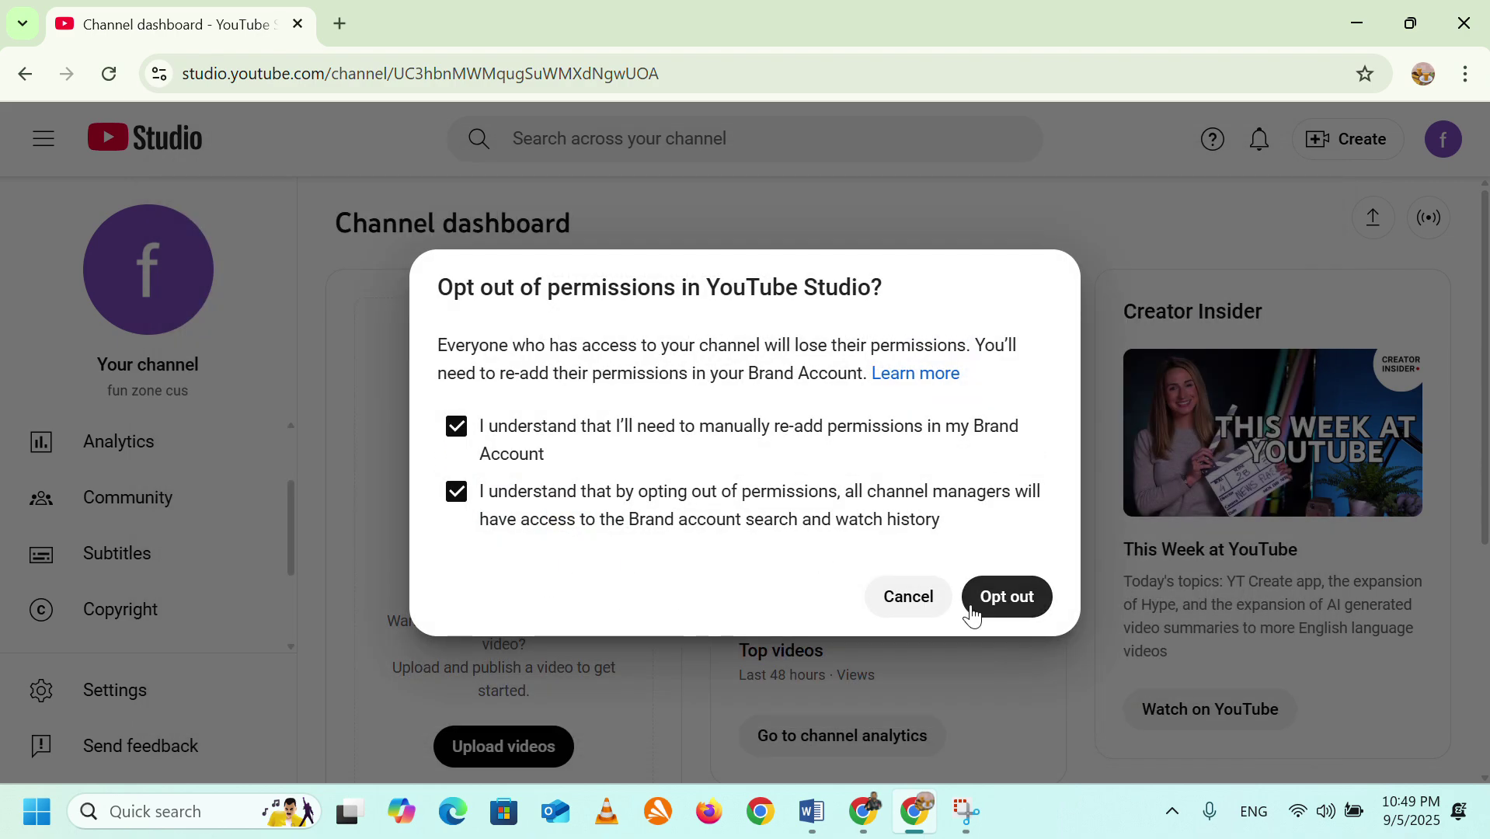
pyautogui.click(1025, 600)
pyautogui.click(1012, 522)
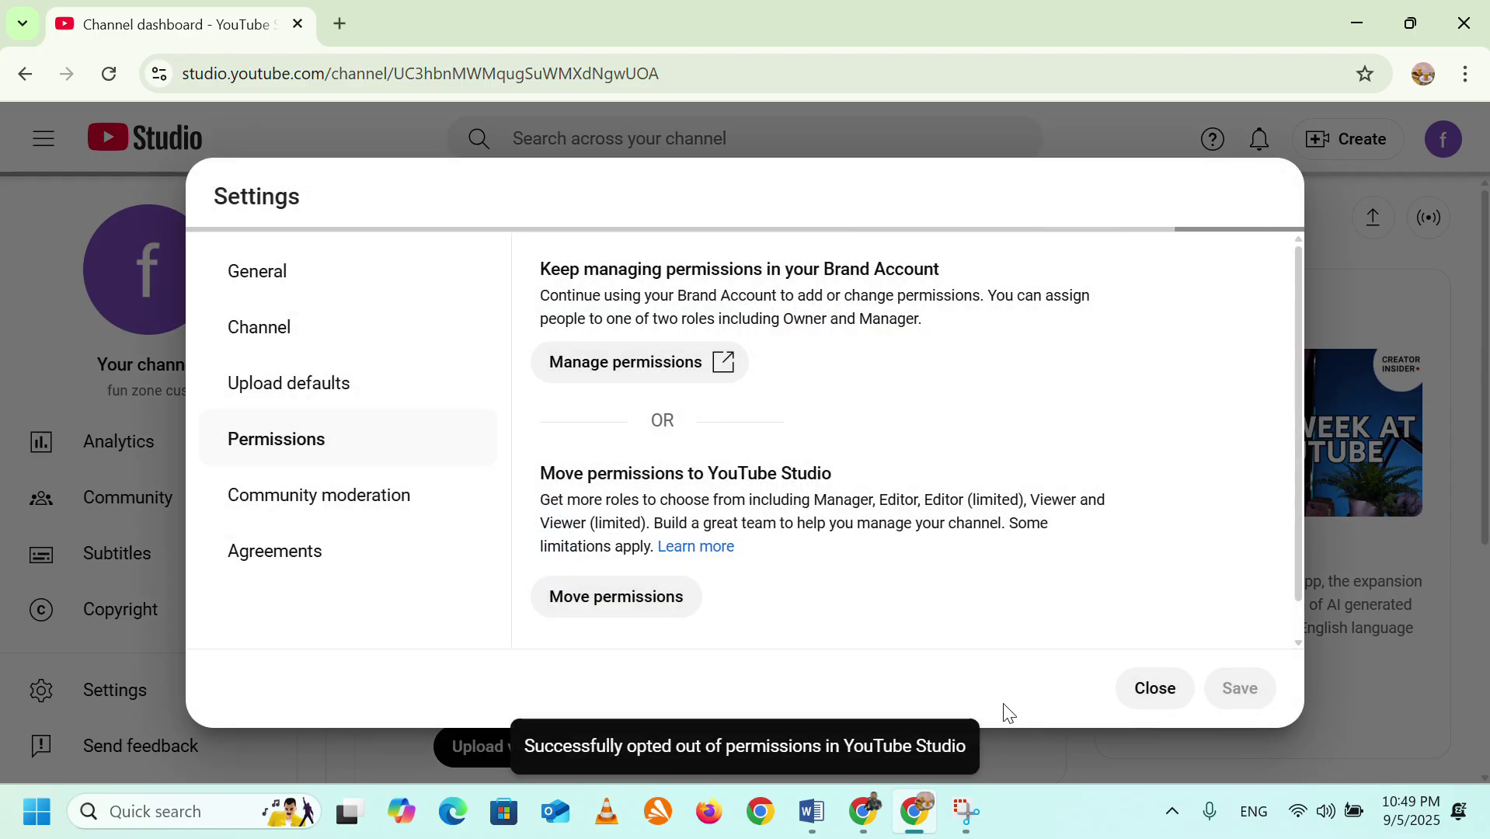
# Open the fun zone cus Brand Account details page and its Manage Permissions user list.
pyautogui.click(609, 371)
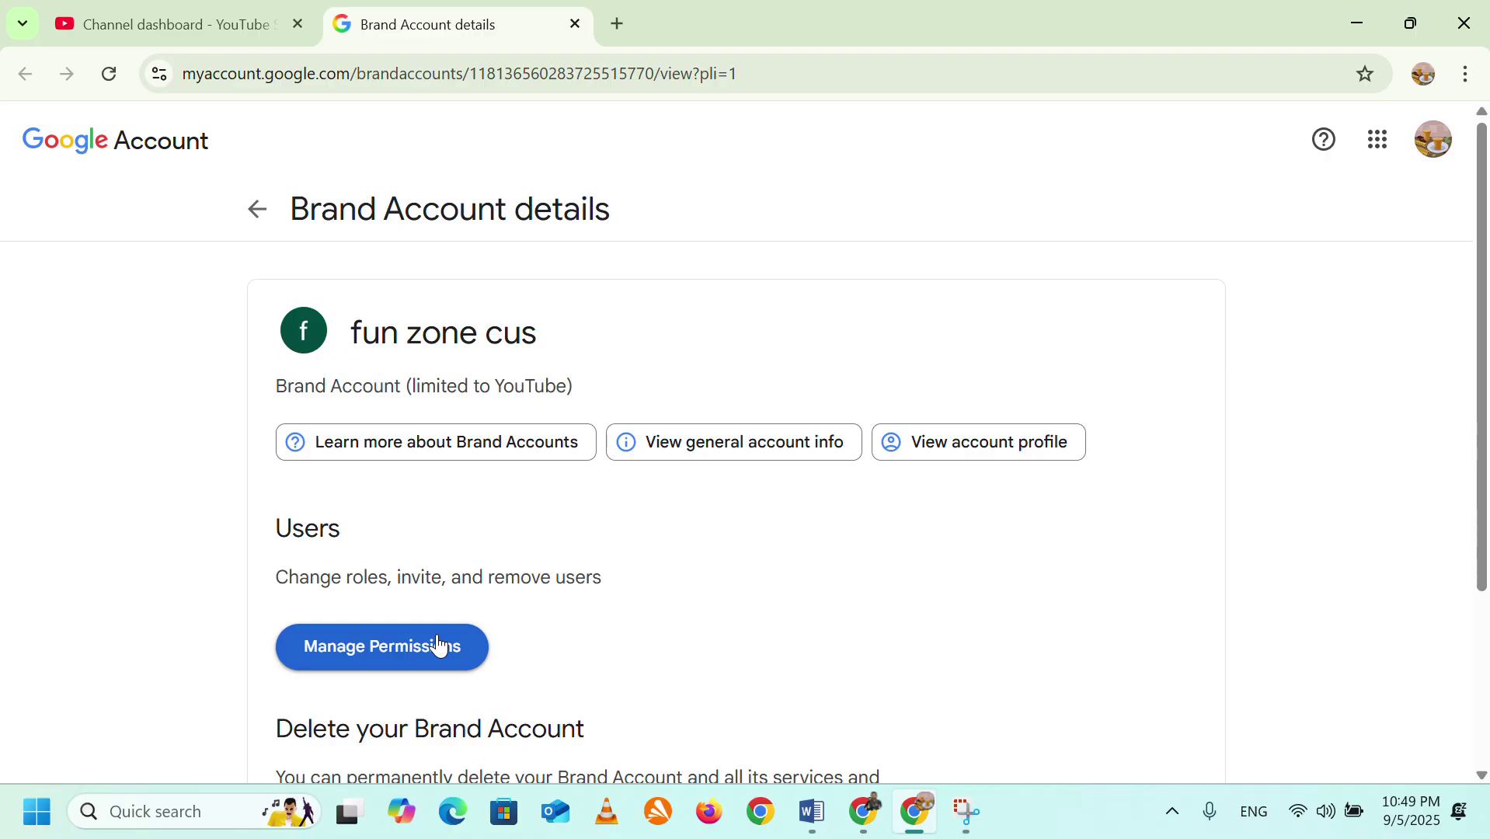
pyautogui.click(420, 655)
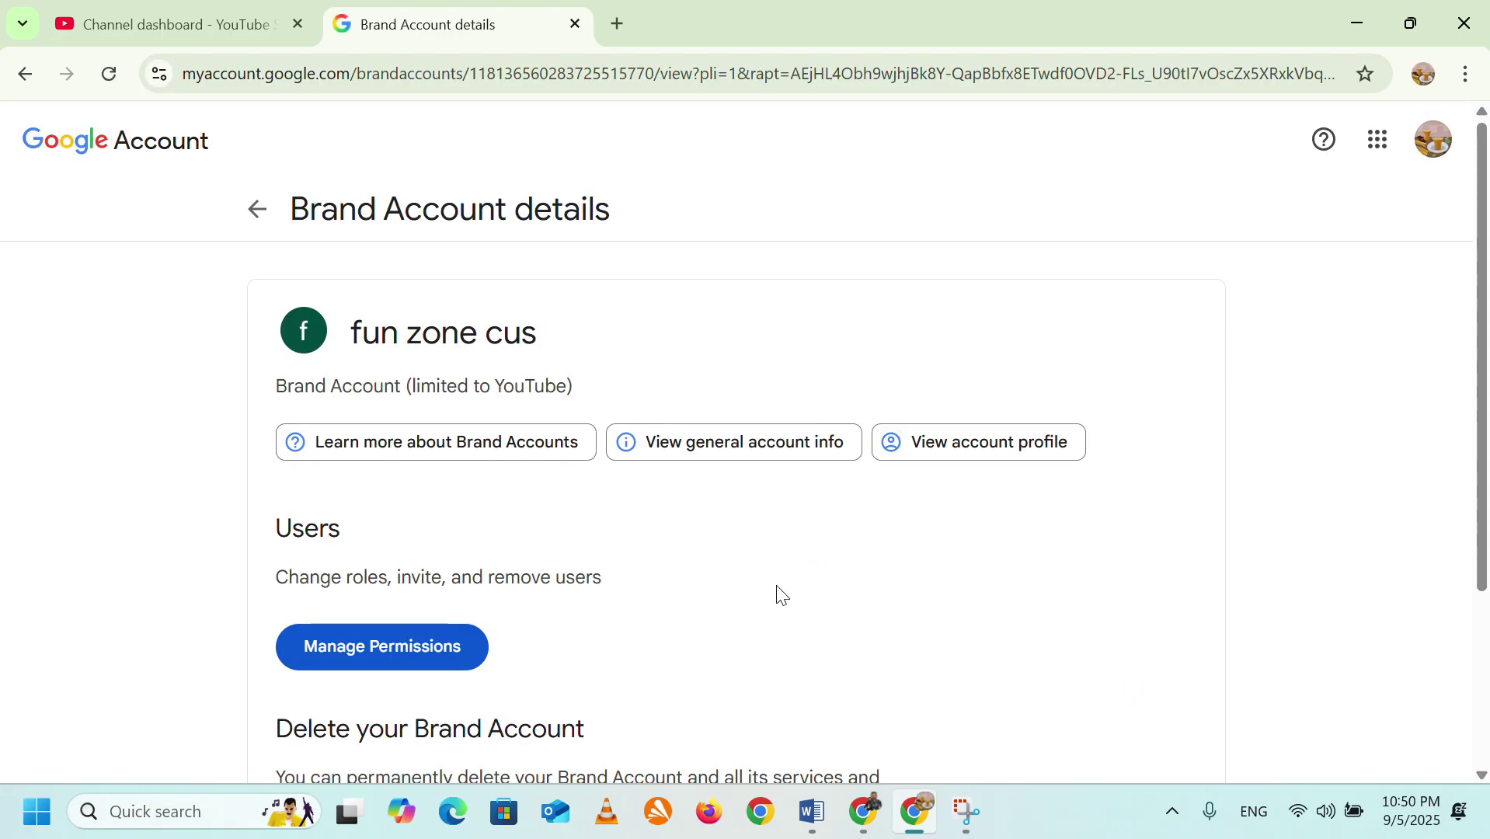
pyautogui.click(452, 661)
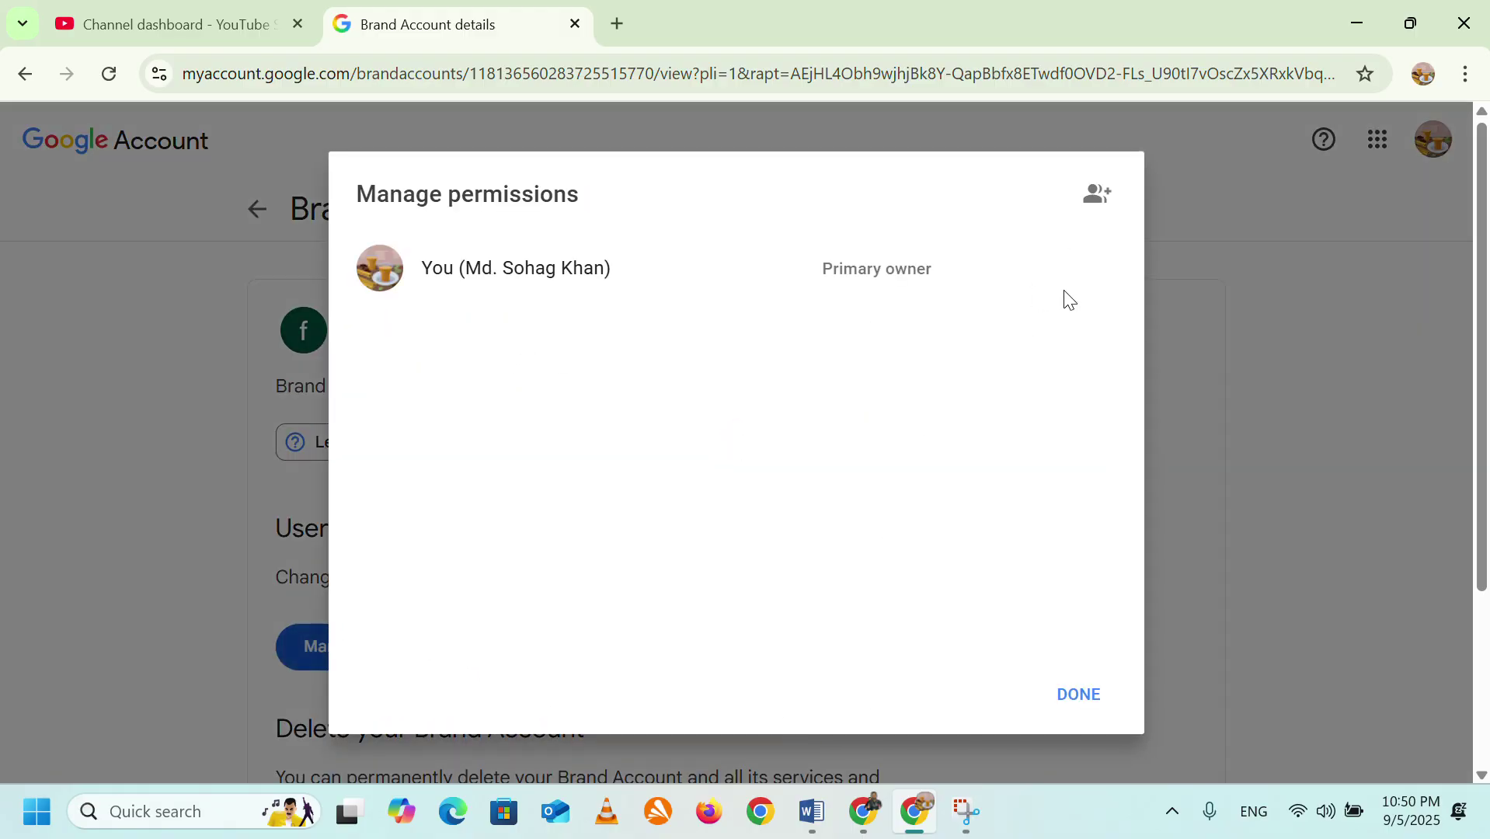
# Invite the second account's Gmail address with the Owner role and send the invitation.
pyautogui.click(1113, 202)
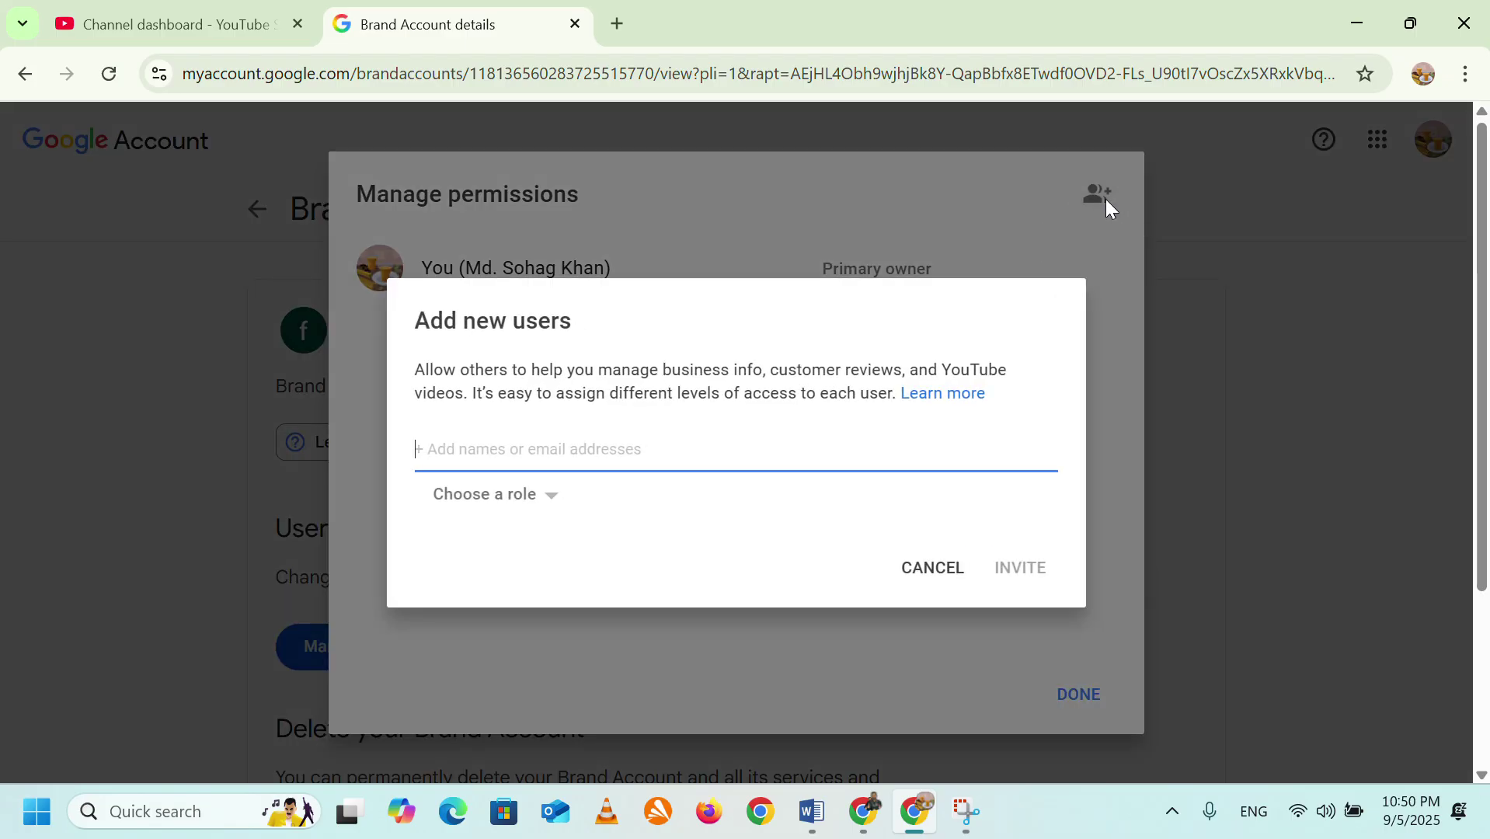
pyautogui.click(541, 499)
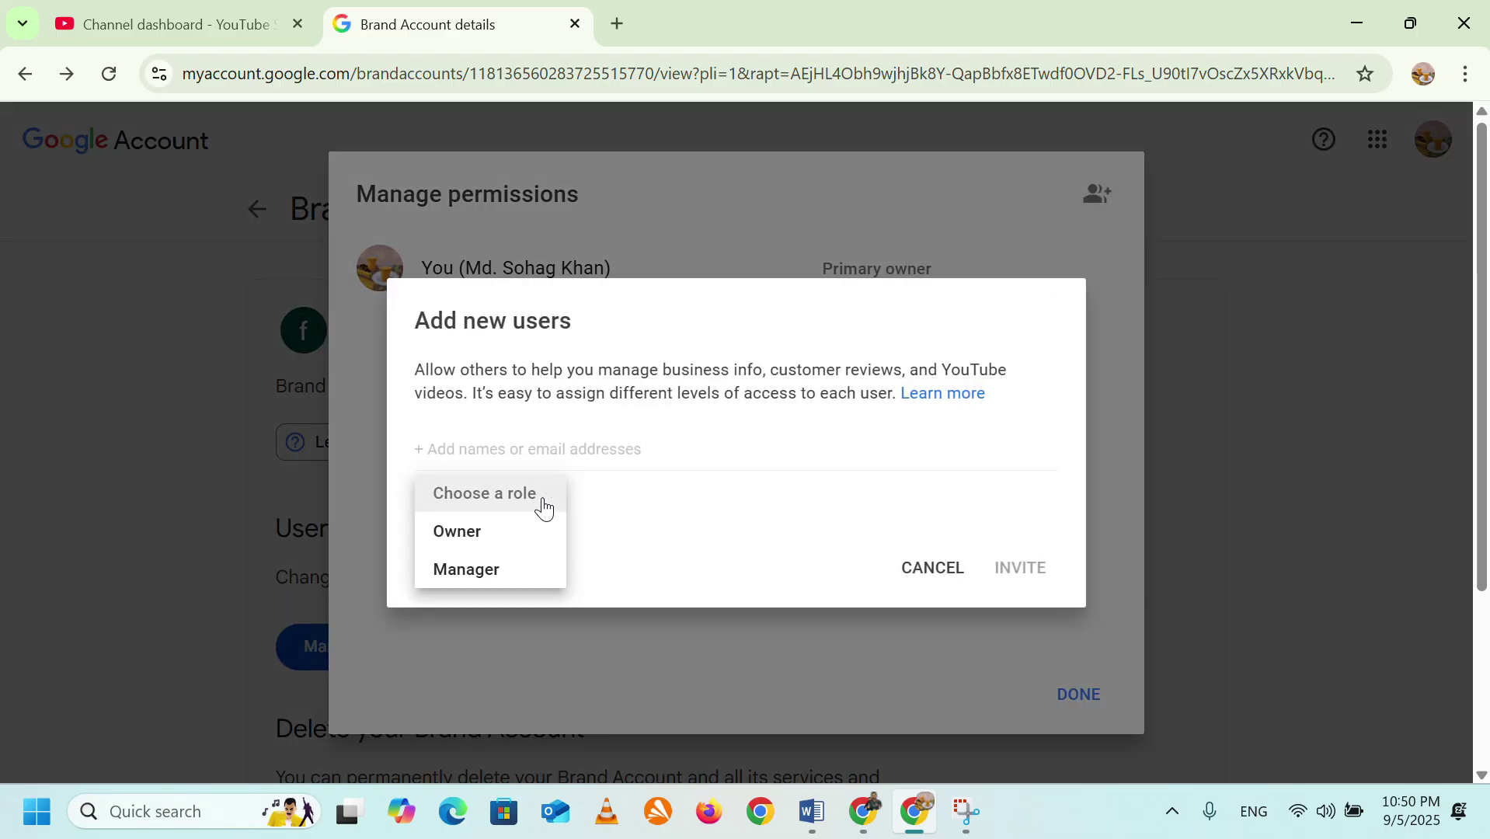
pyautogui.click(513, 532)
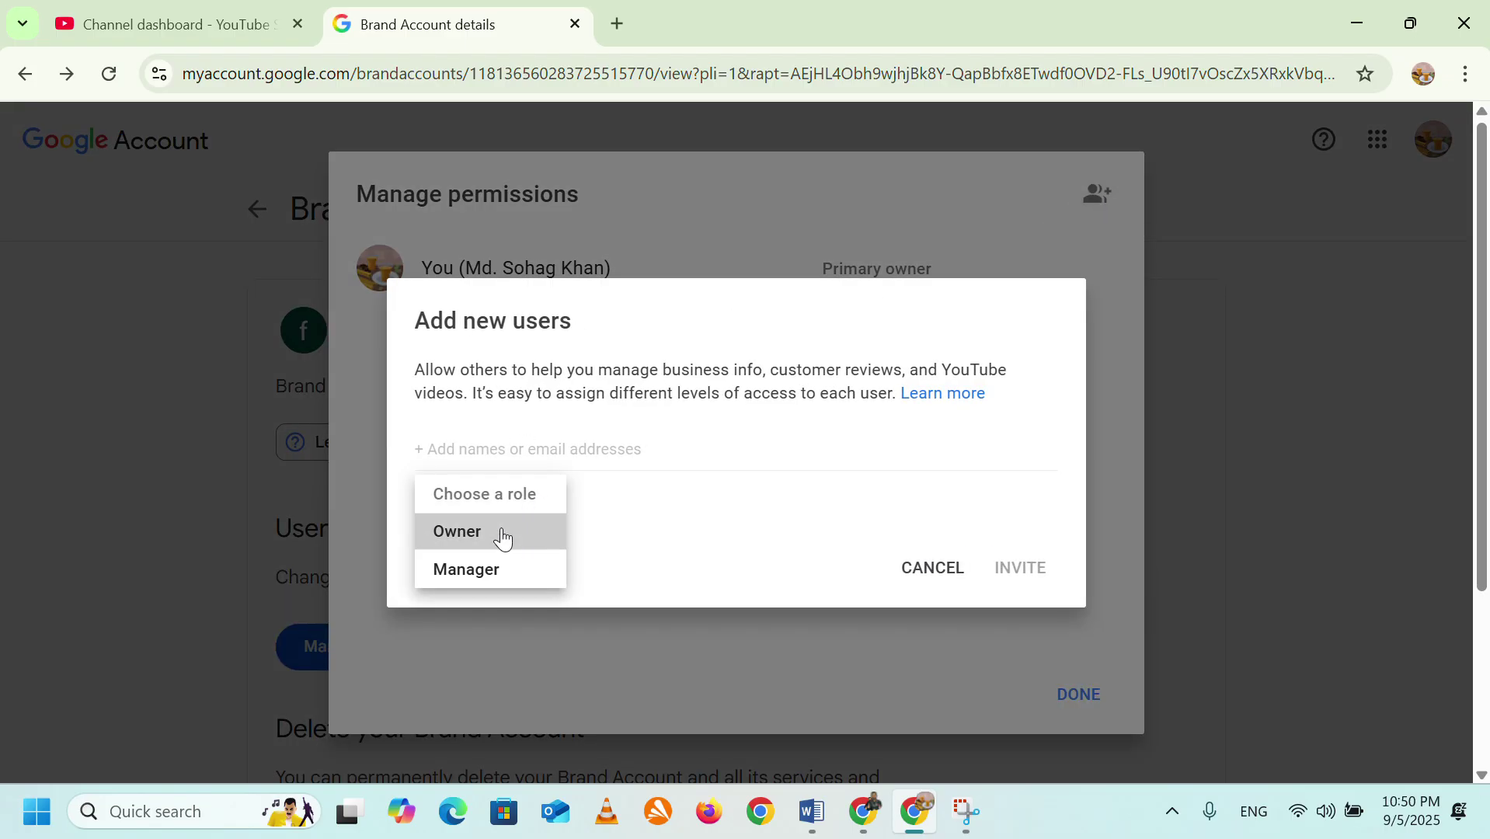
pyautogui.click(524, 458)
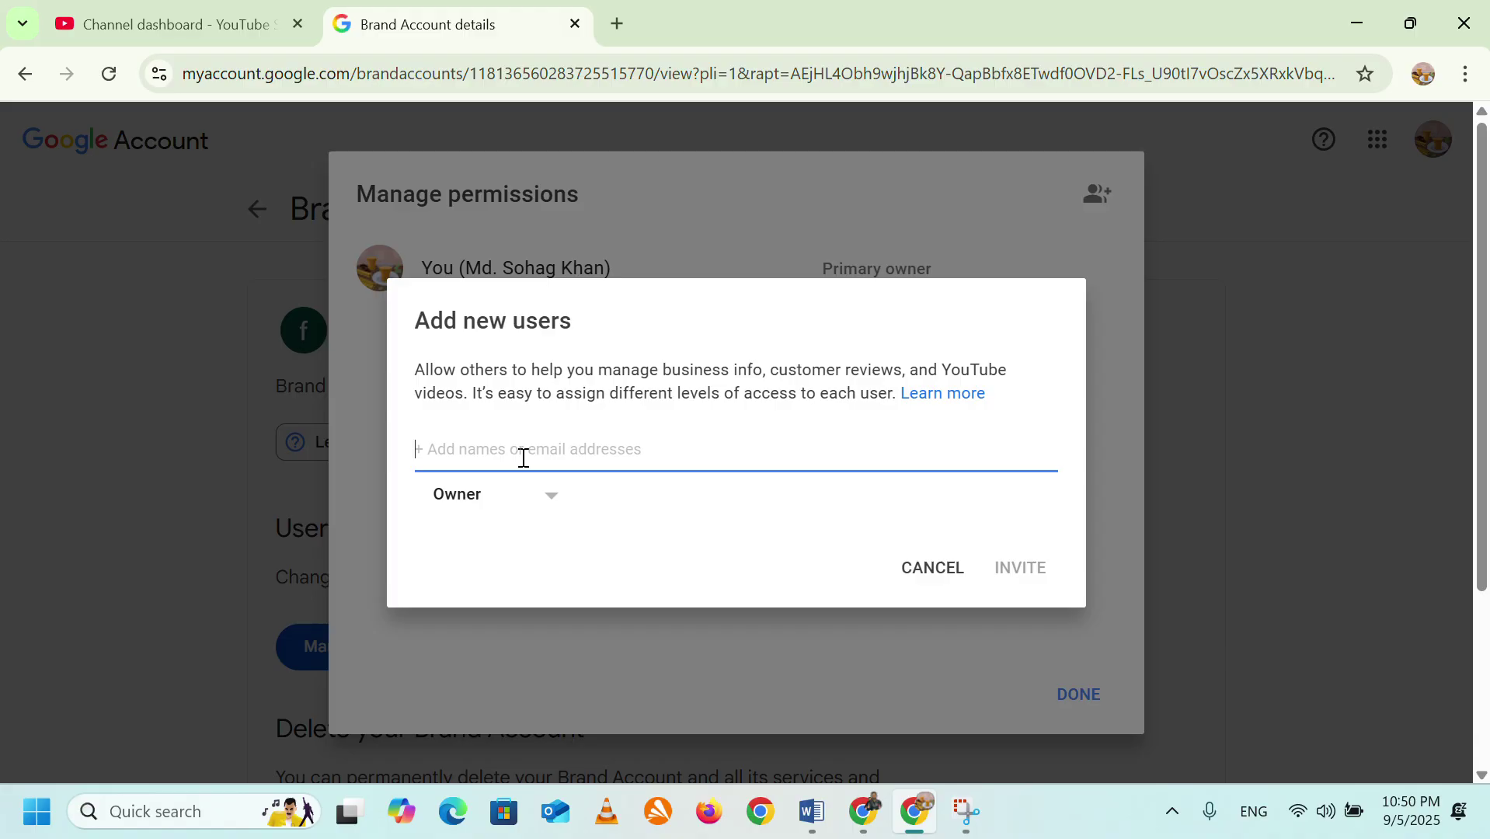
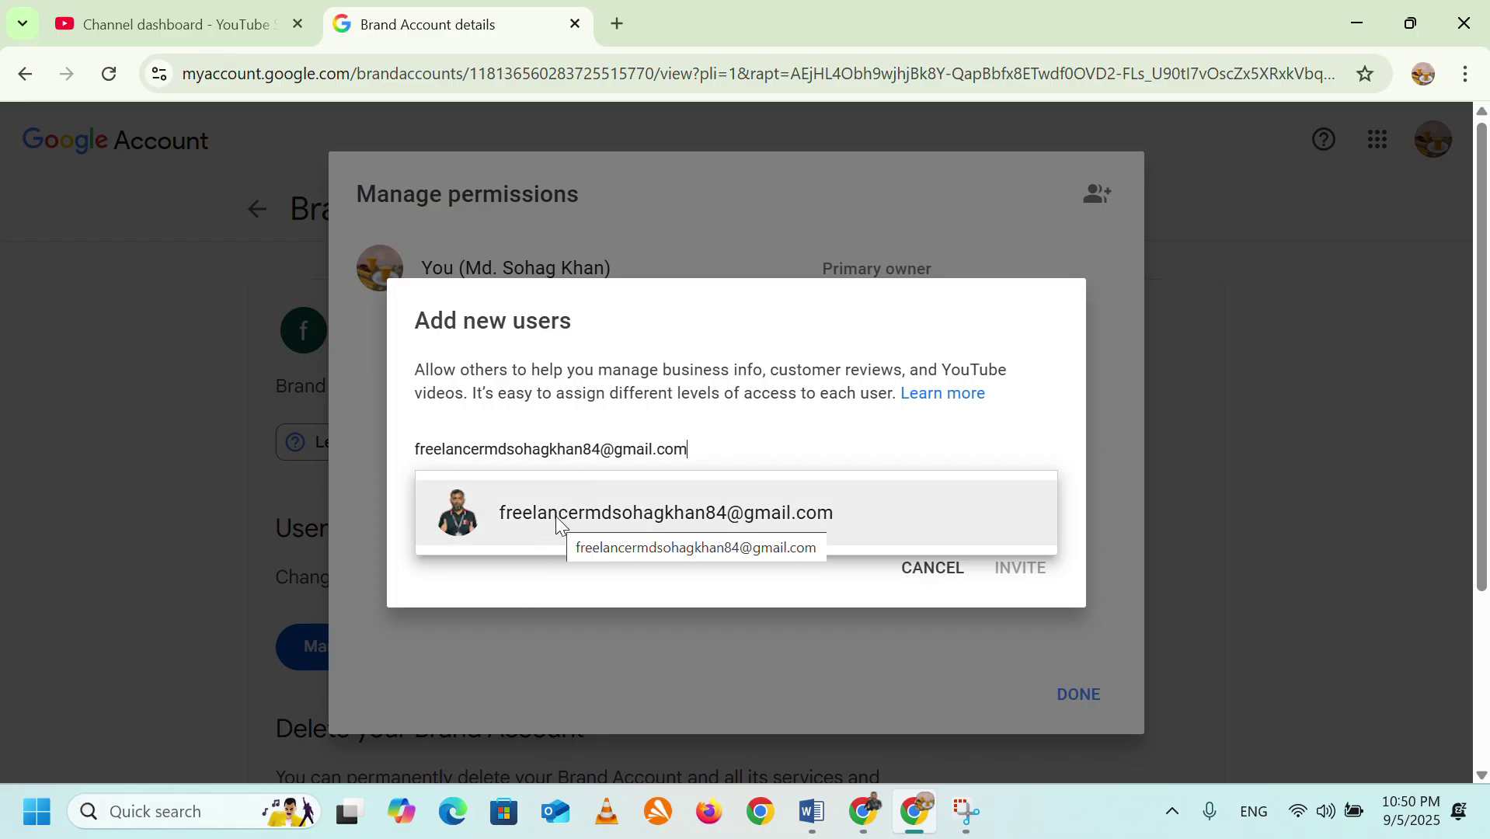
pyautogui.click(491, 527)
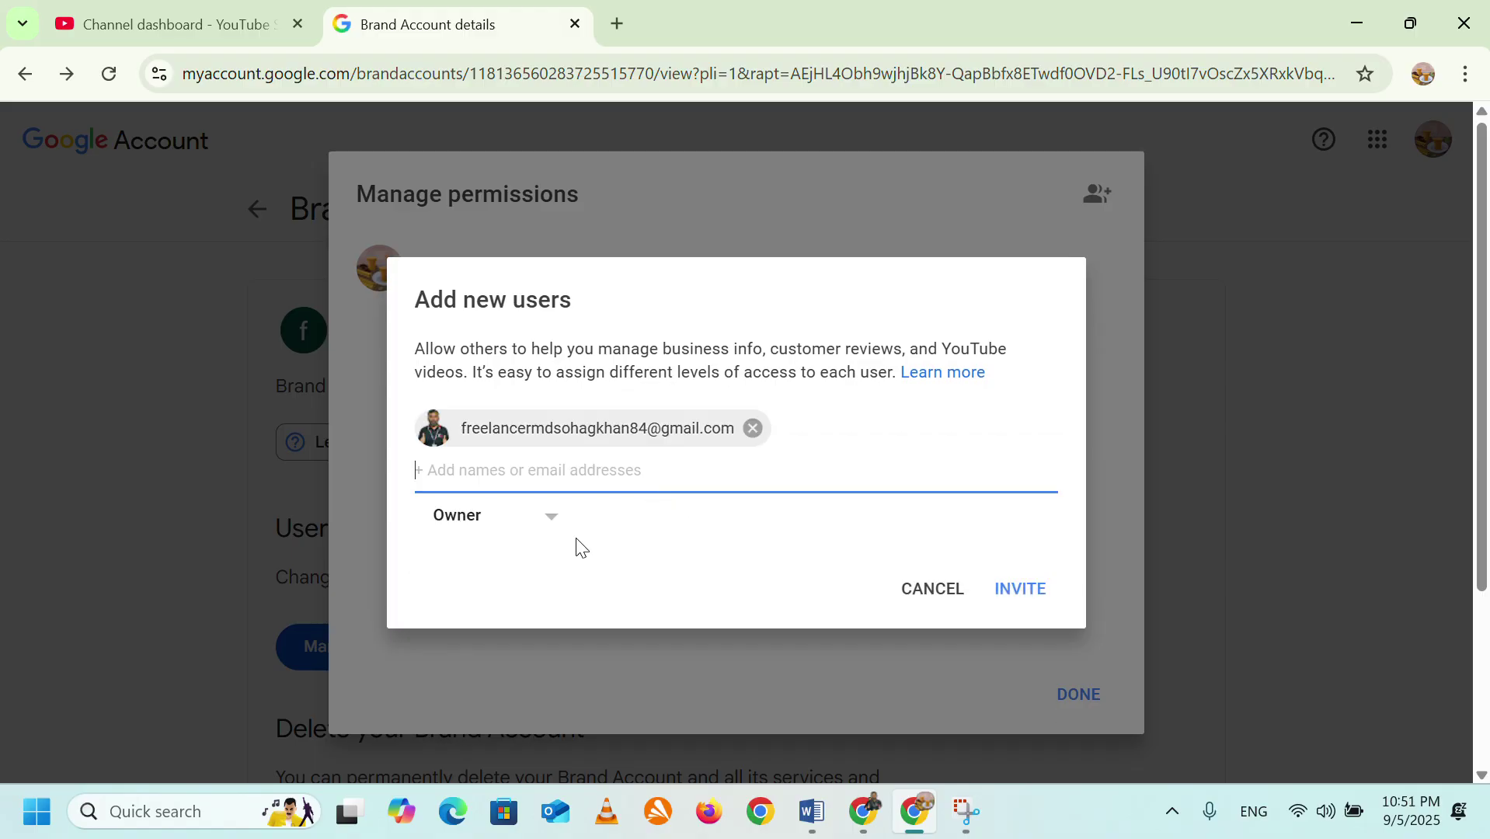
pyautogui.click(1038, 597)
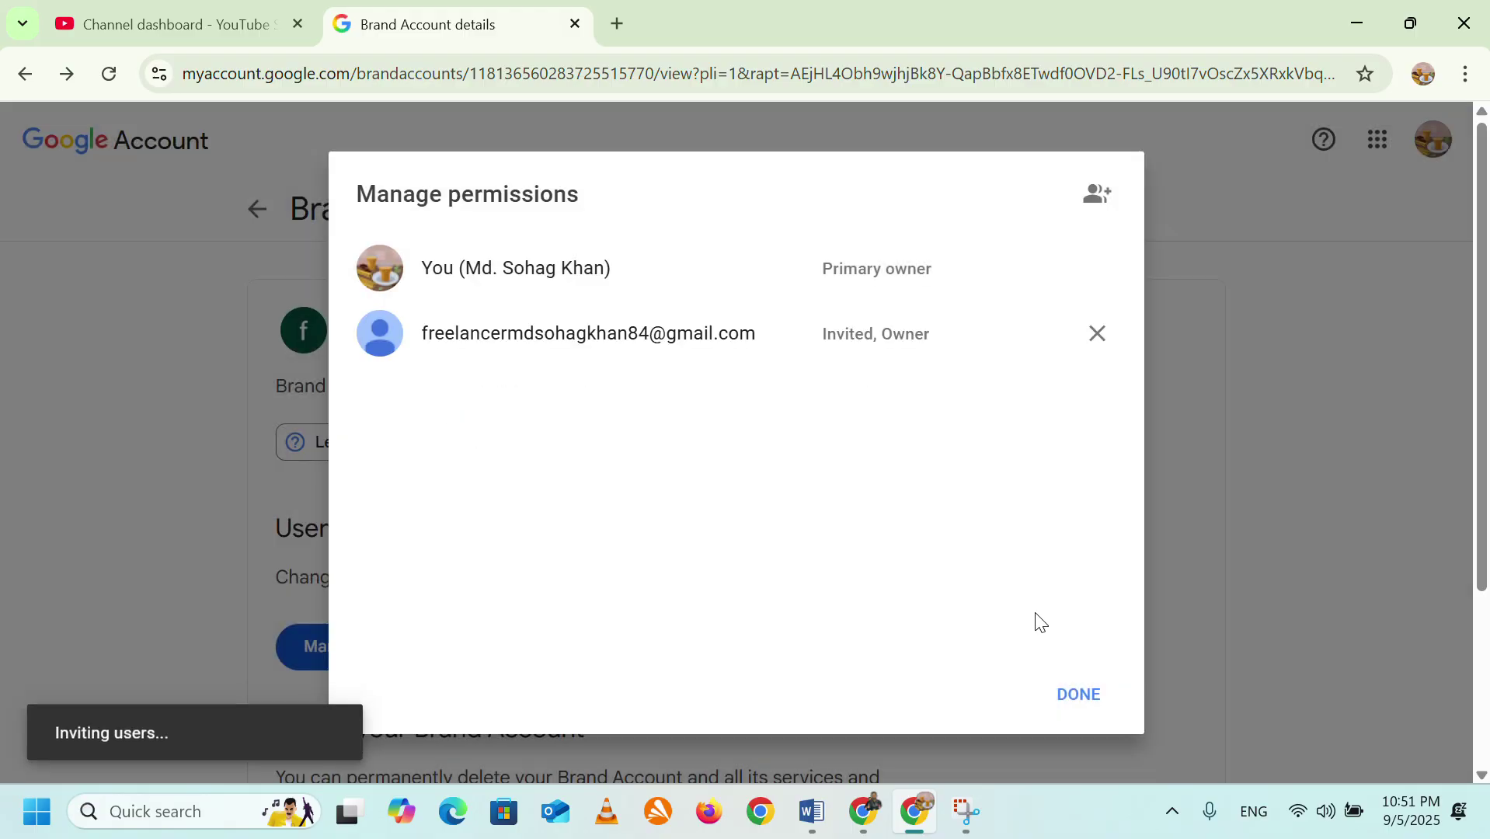
# In the second account's window, open Gmail and check the inbox and Social category for the invitation.
pyautogui.click(873, 817)
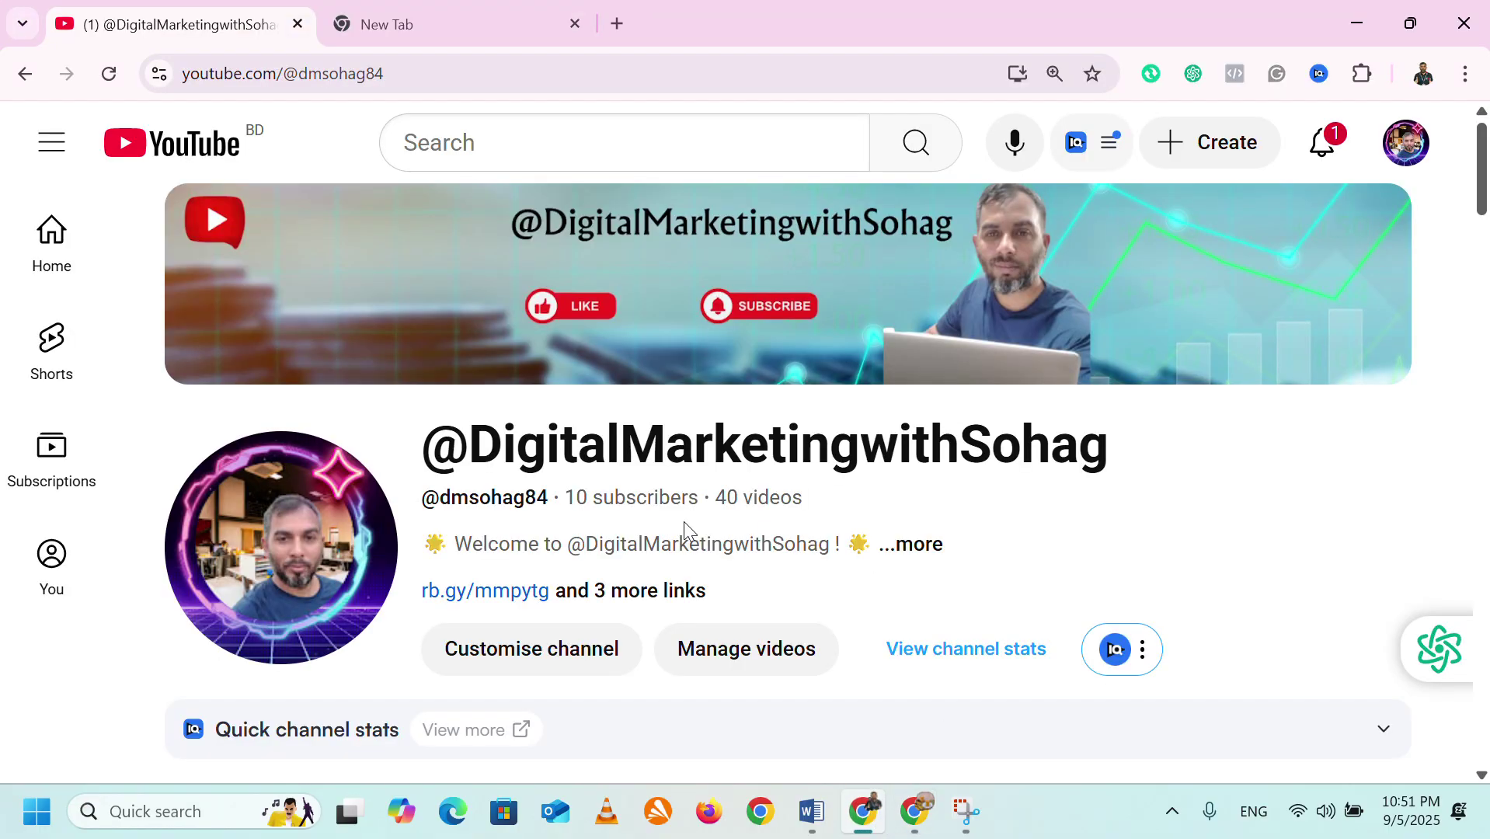
pyautogui.click(410, 19)
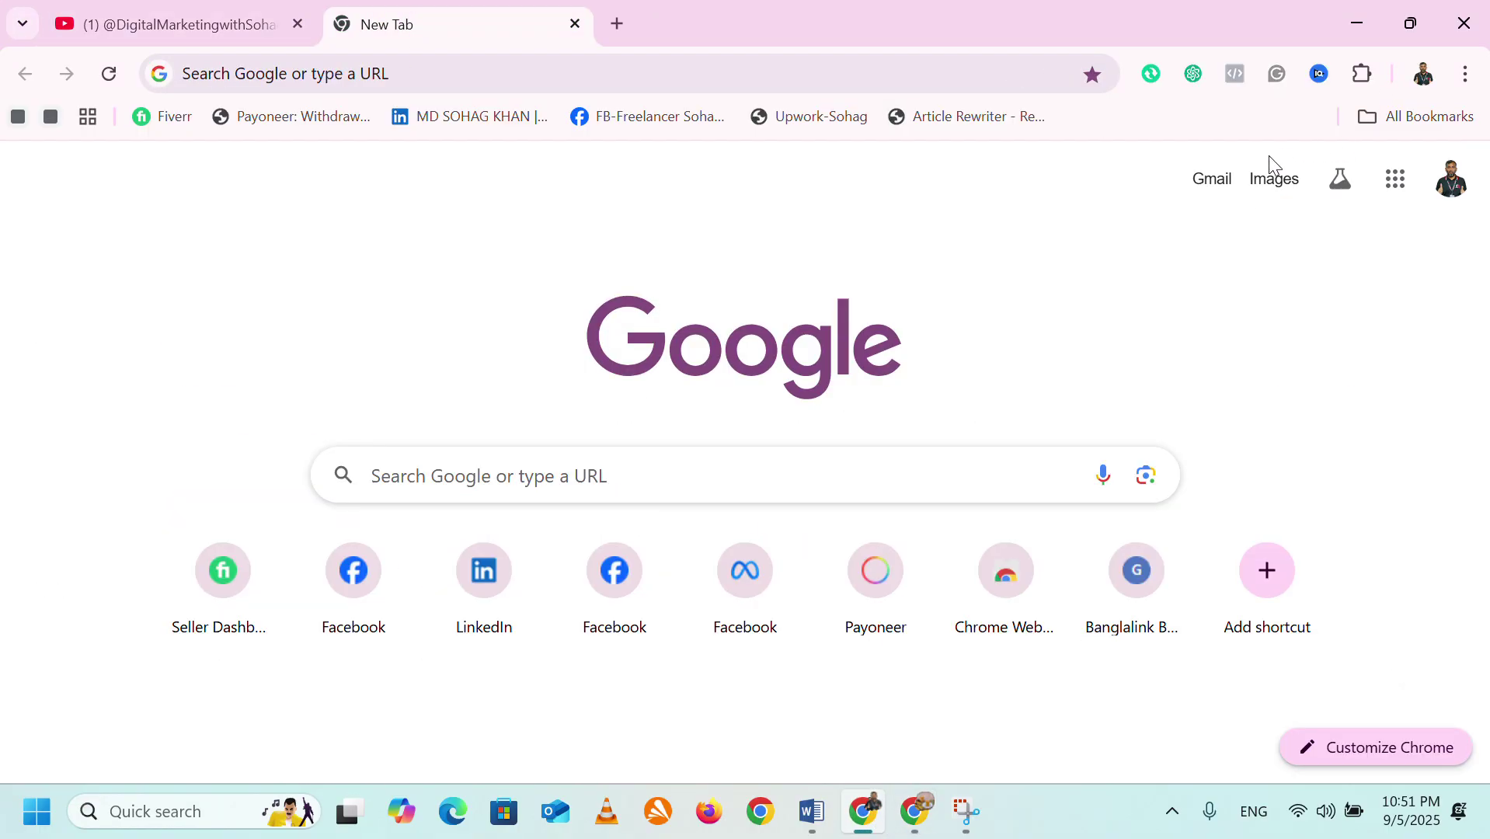
pyautogui.click(1214, 180)
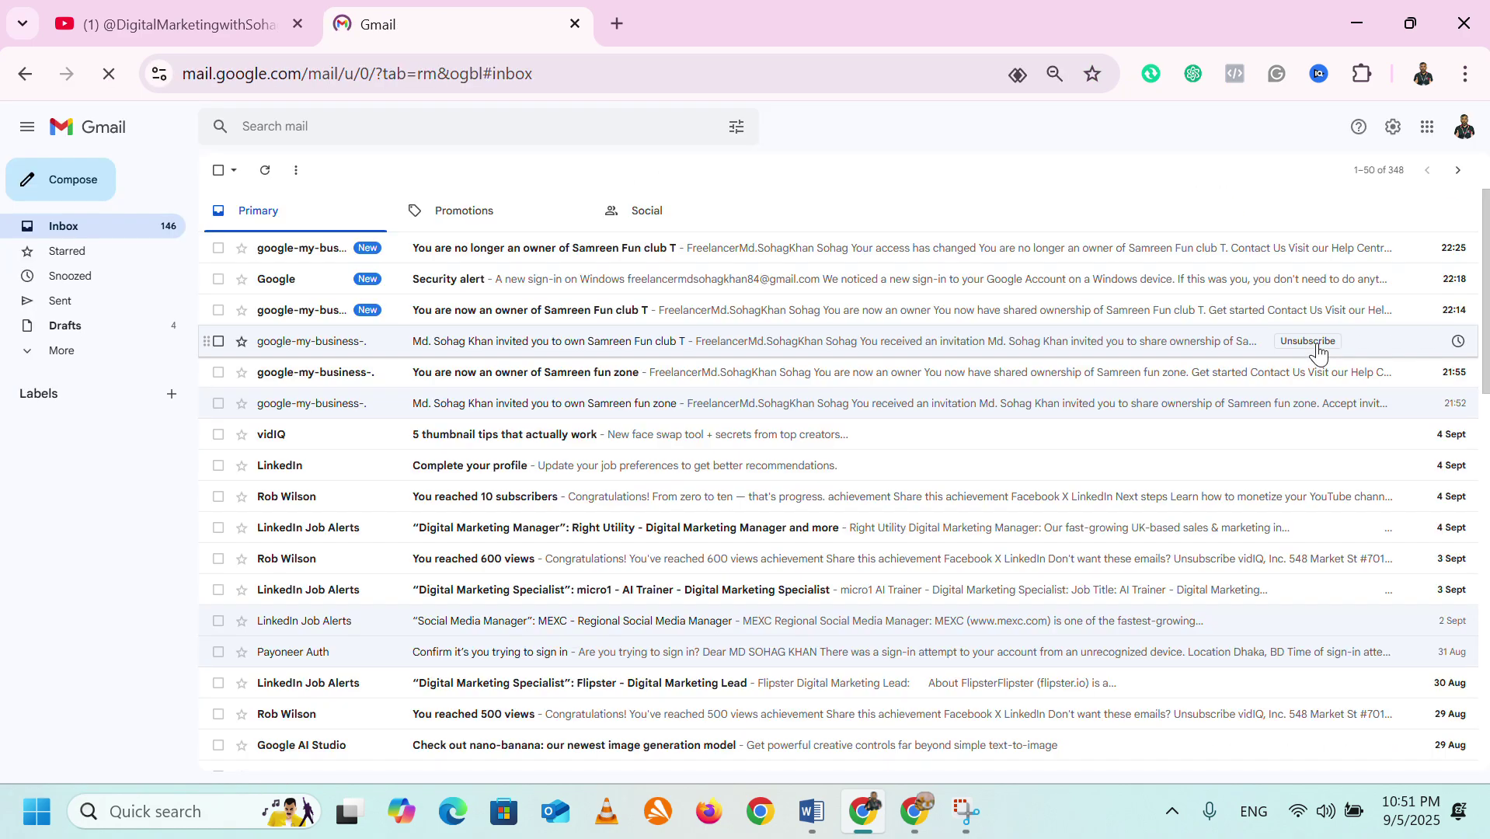
pyautogui.click(478, 256)
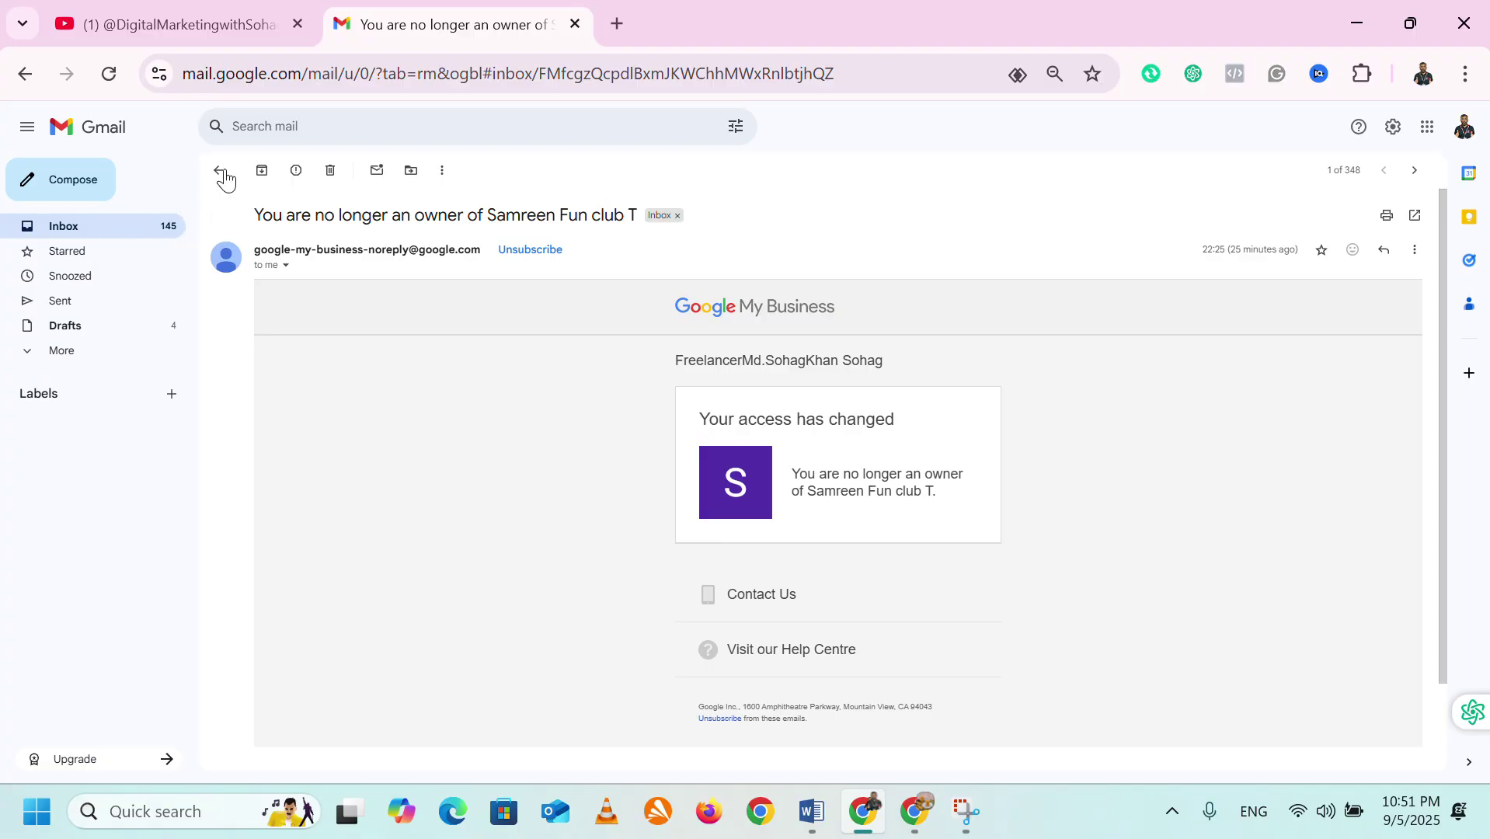
pyautogui.click(109, 73)
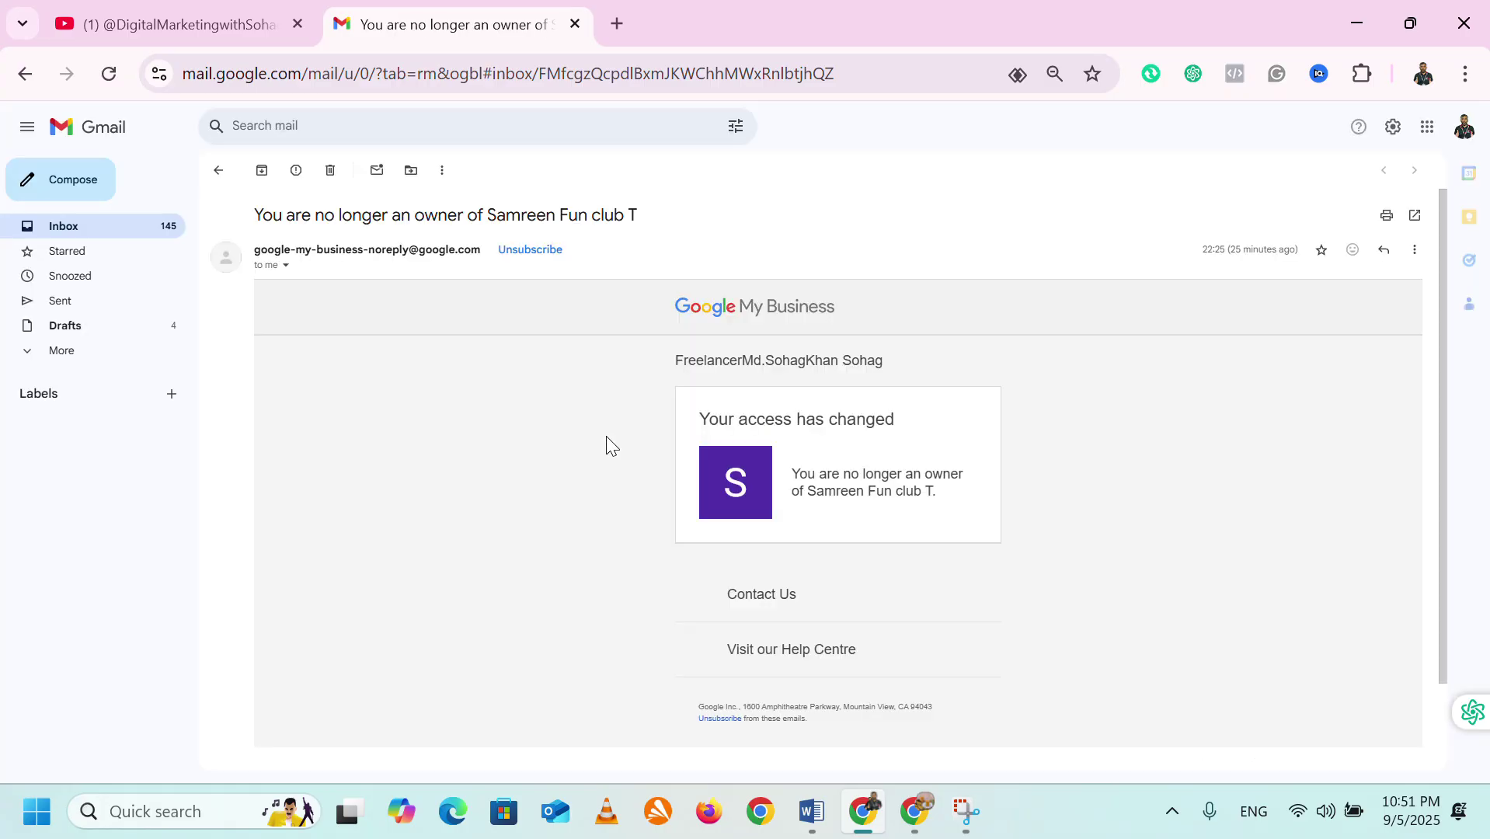
pyautogui.click(110, 229)
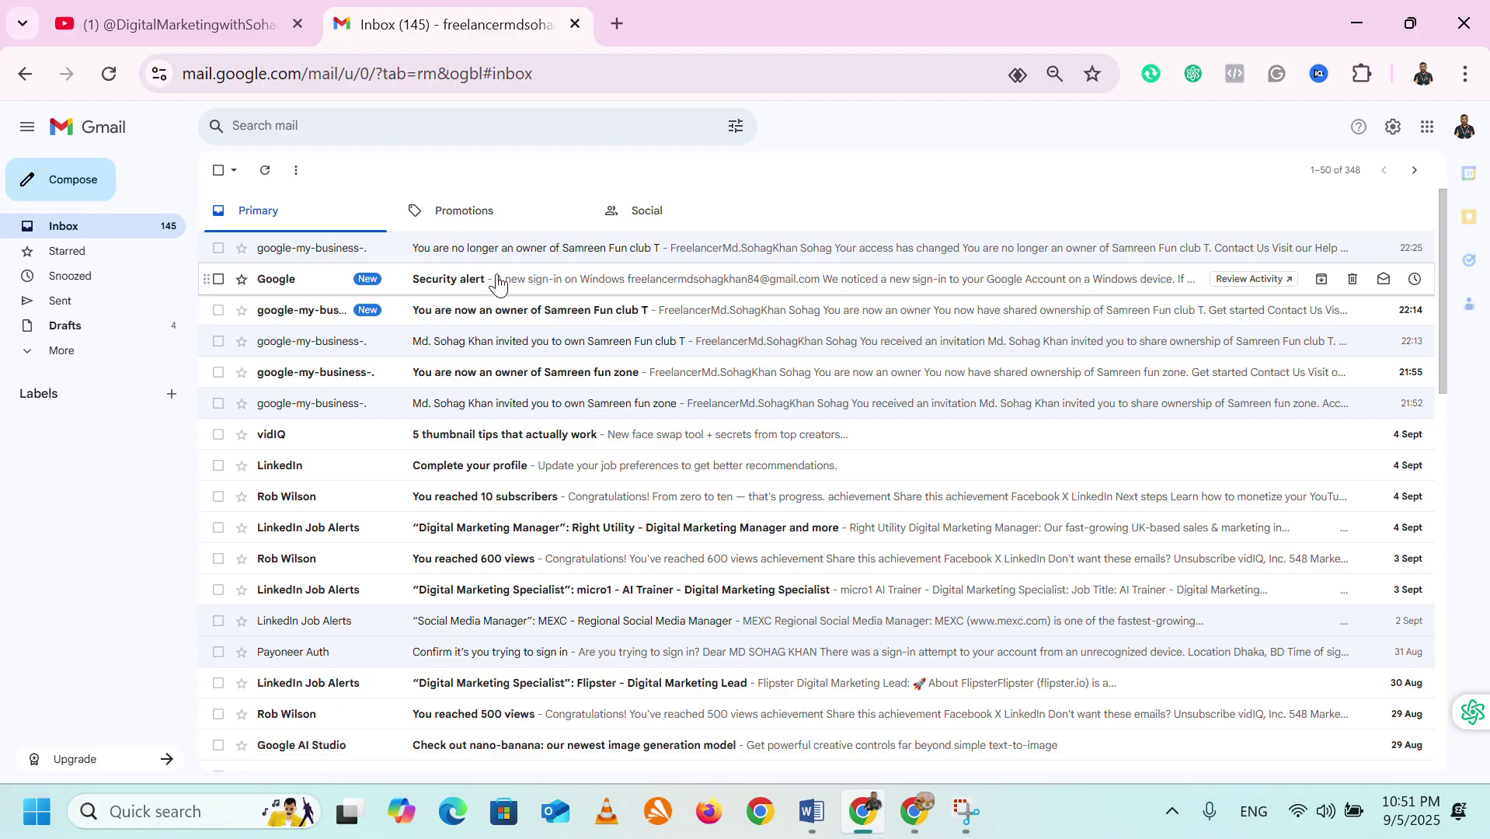
pyautogui.click(642, 209)
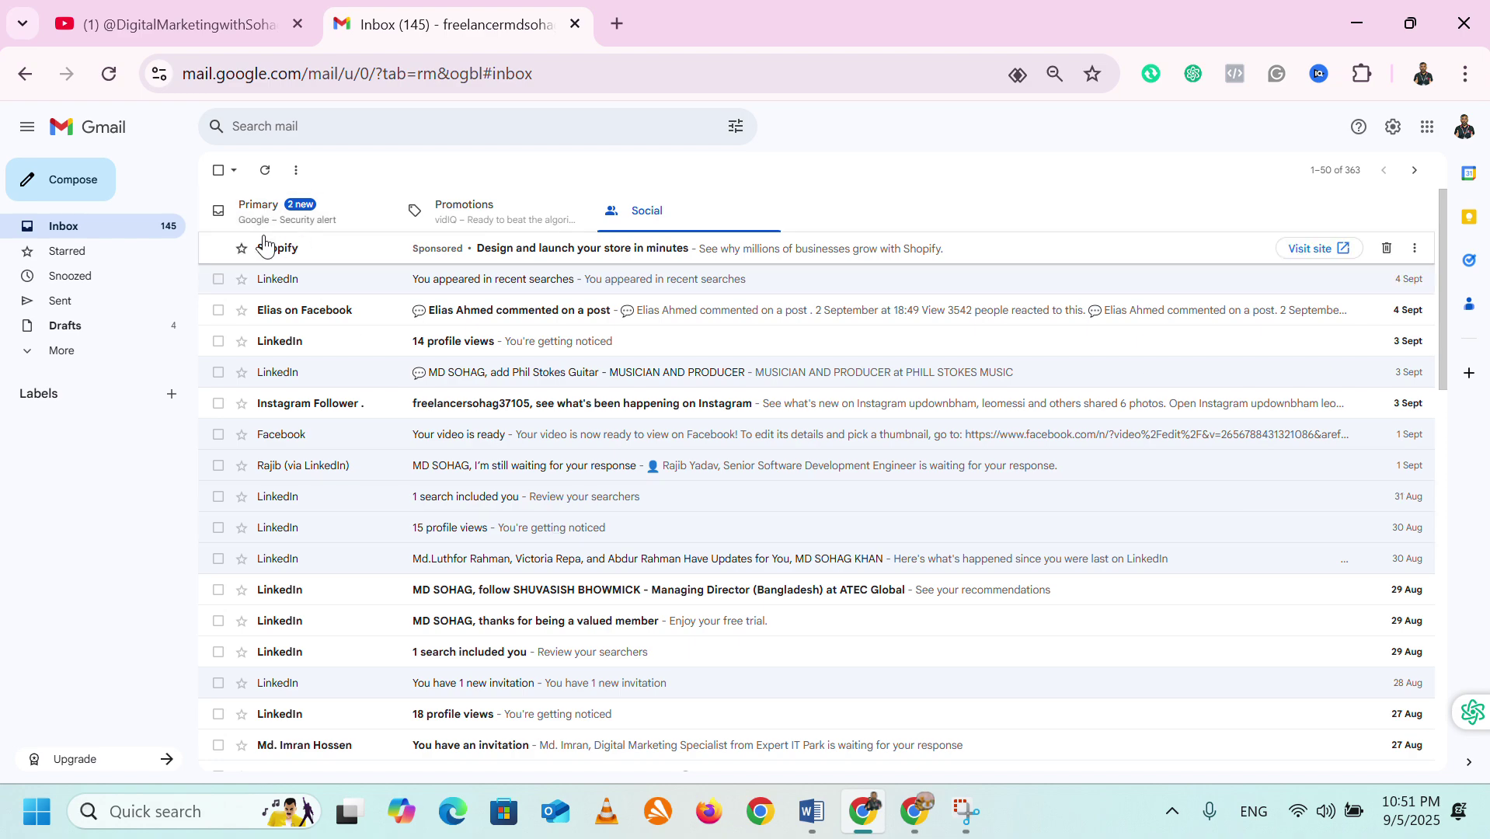
# Refresh the inbox until the fun zone cus ownership invitation arrives, then open it.
pyautogui.click(265, 173)
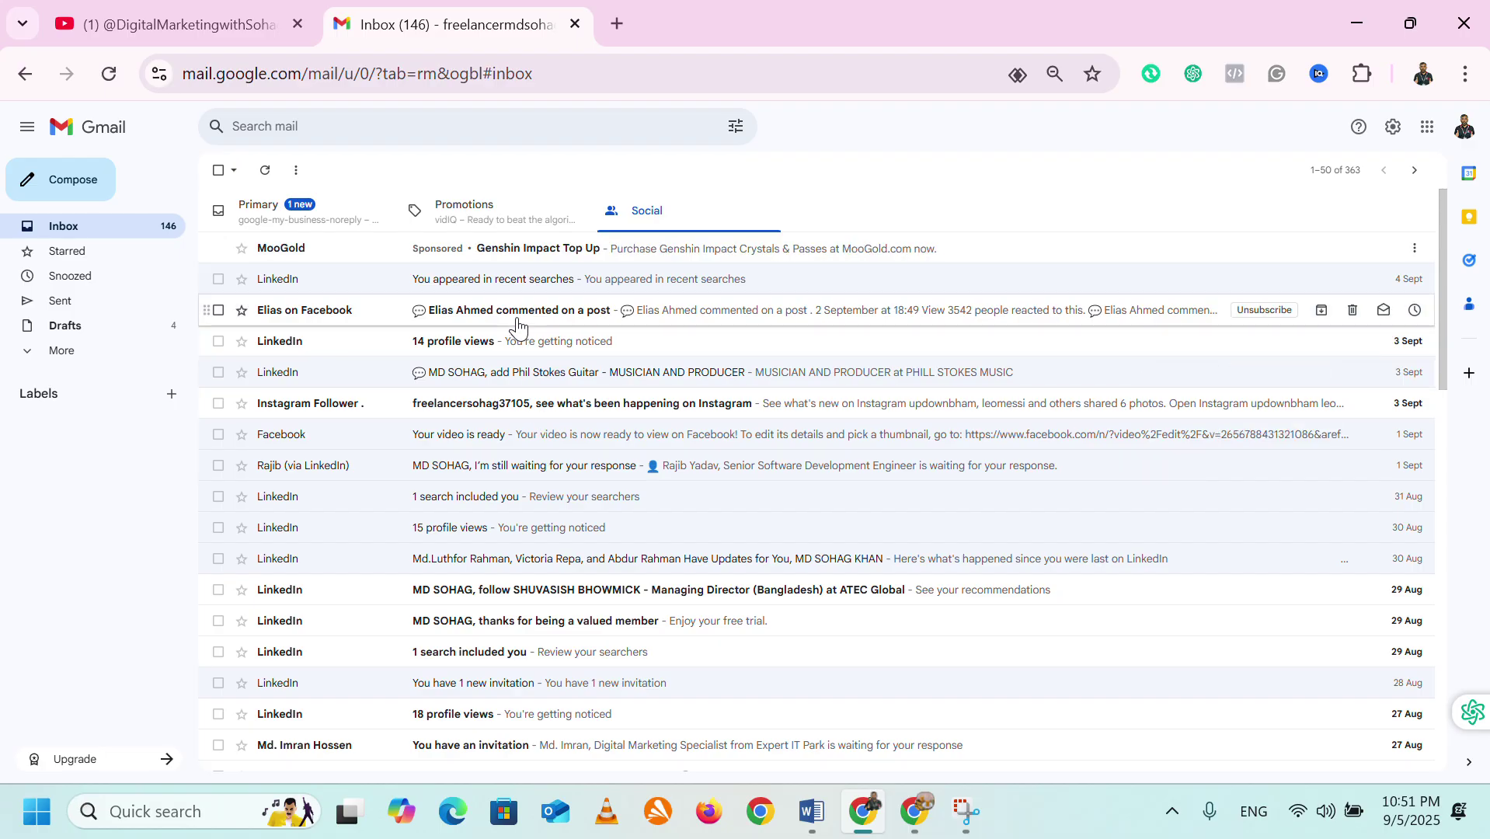
pyautogui.click(265, 173)
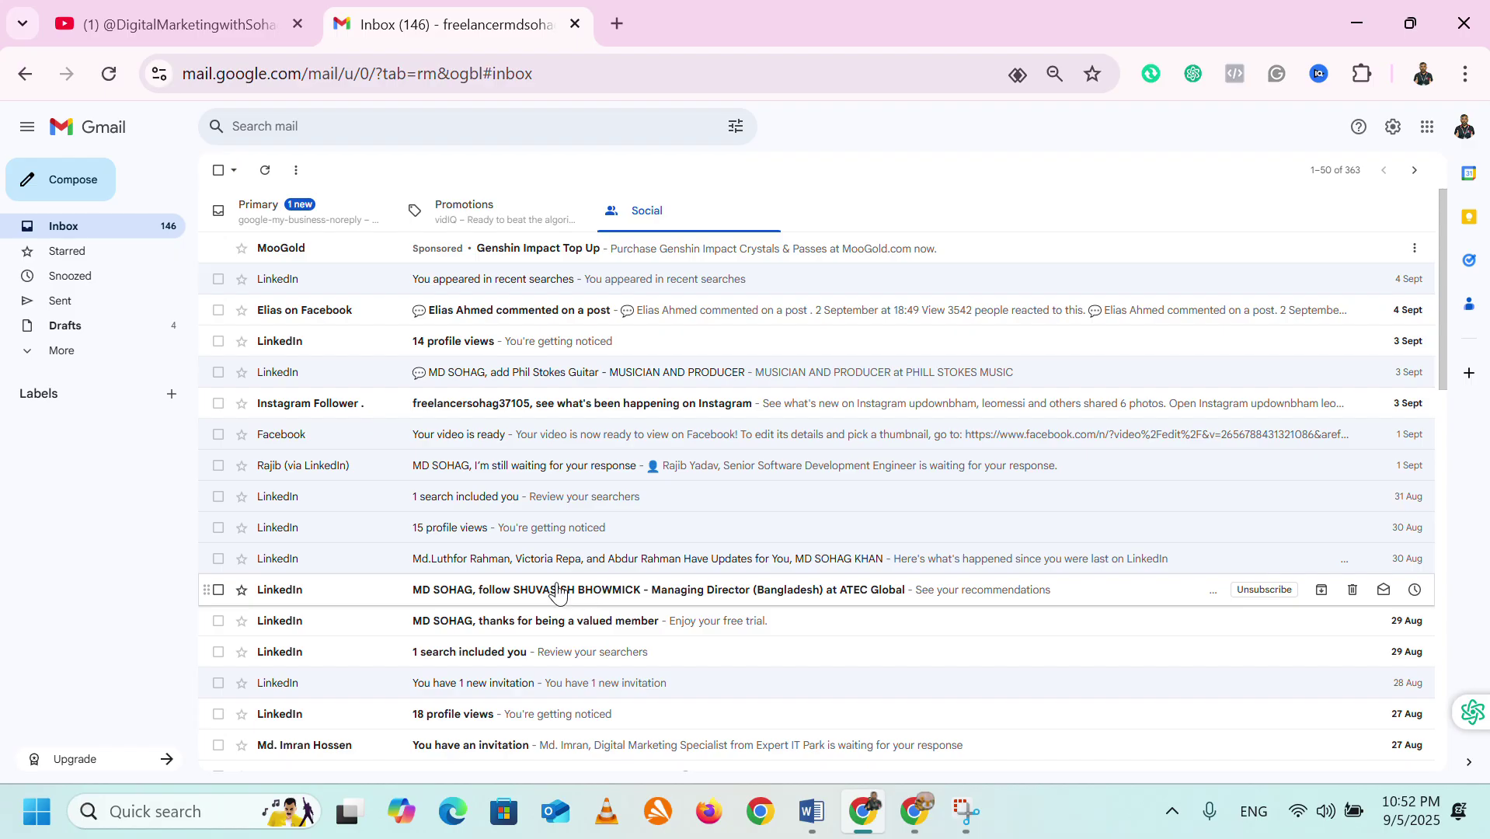
pyautogui.click(498, 281)
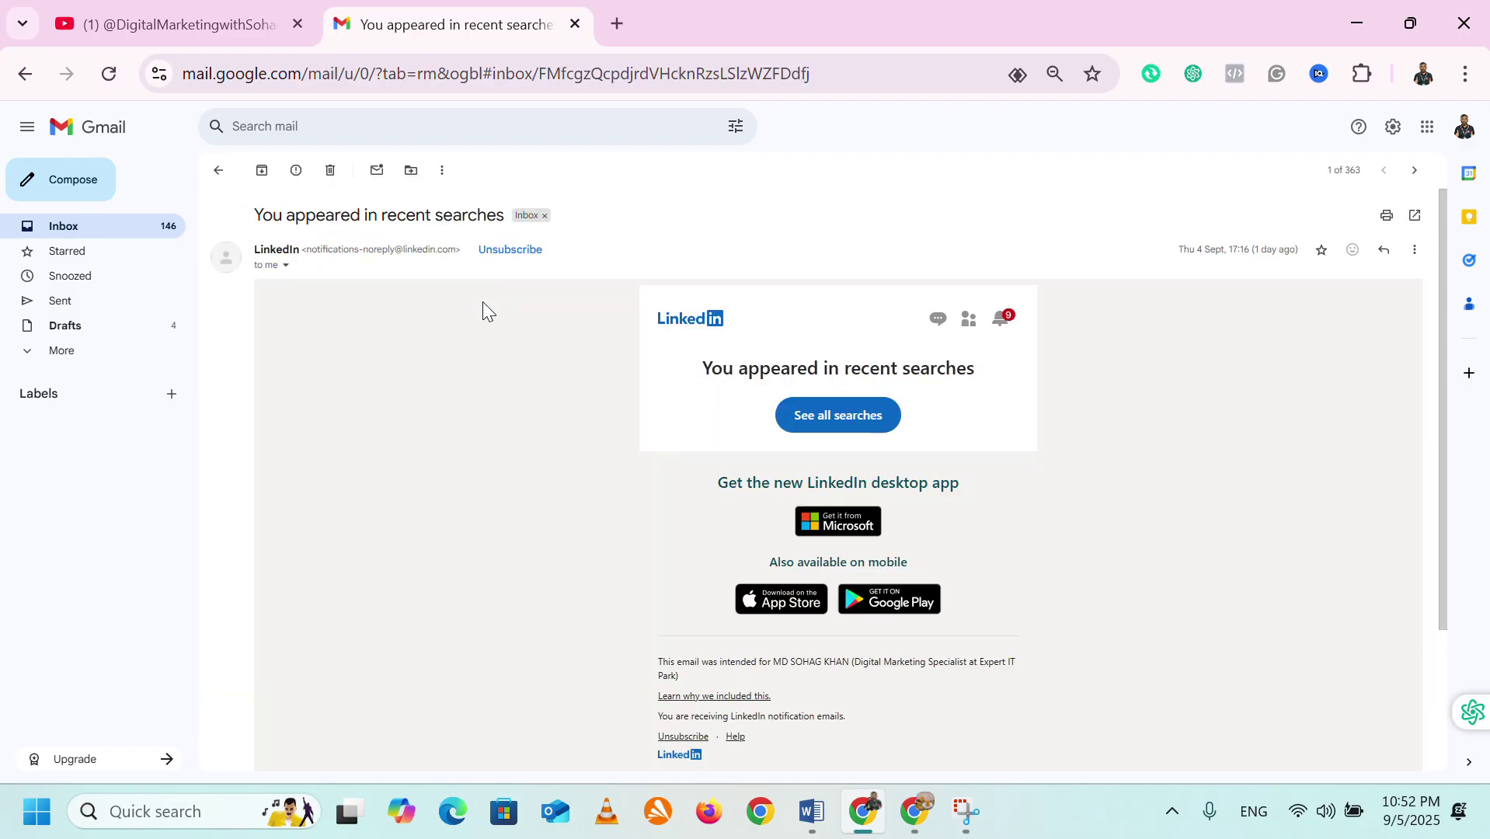
pyautogui.click(90, 232)
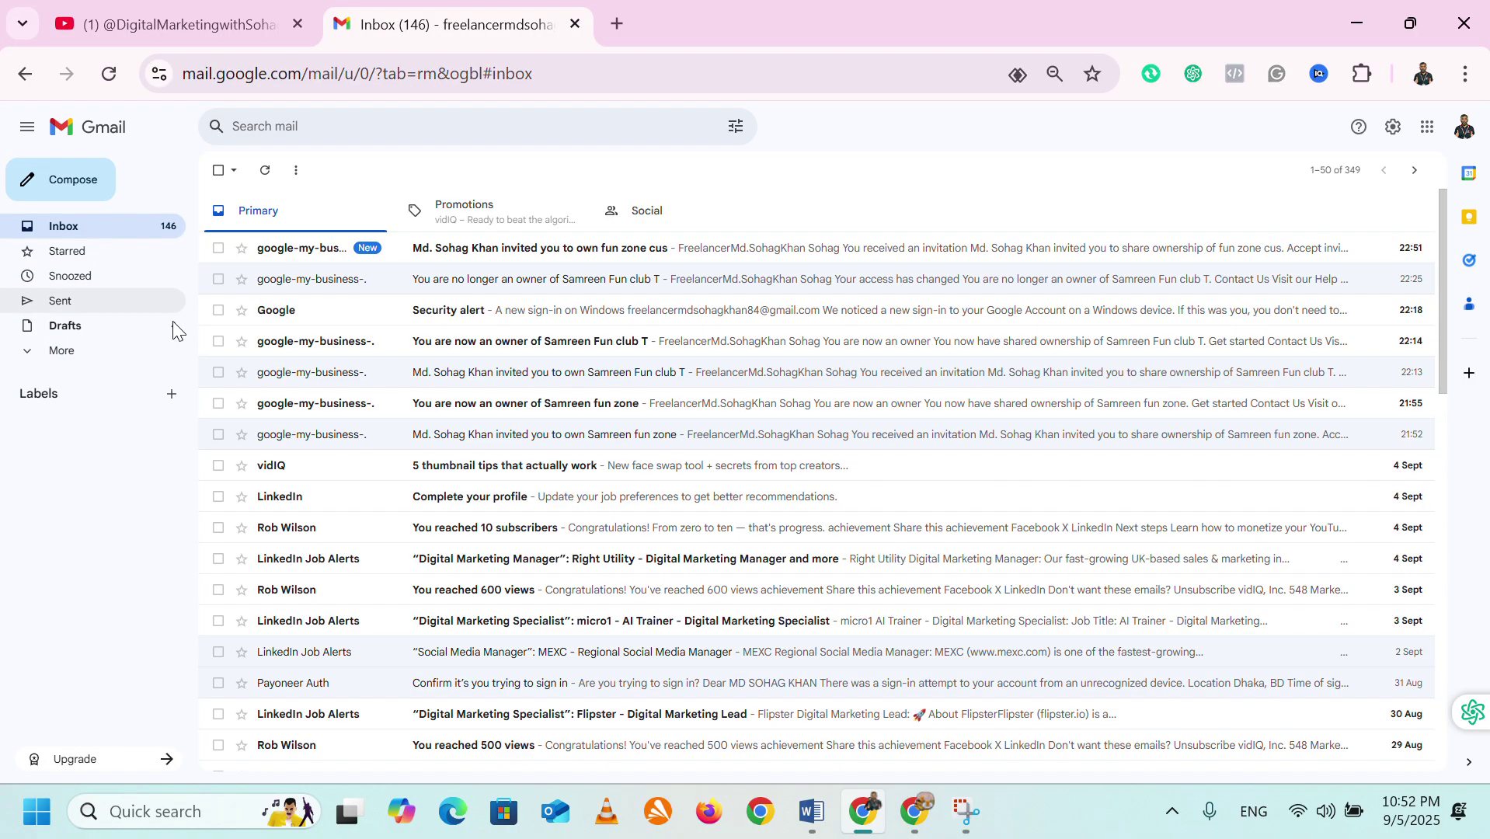
pyautogui.click(530, 259)
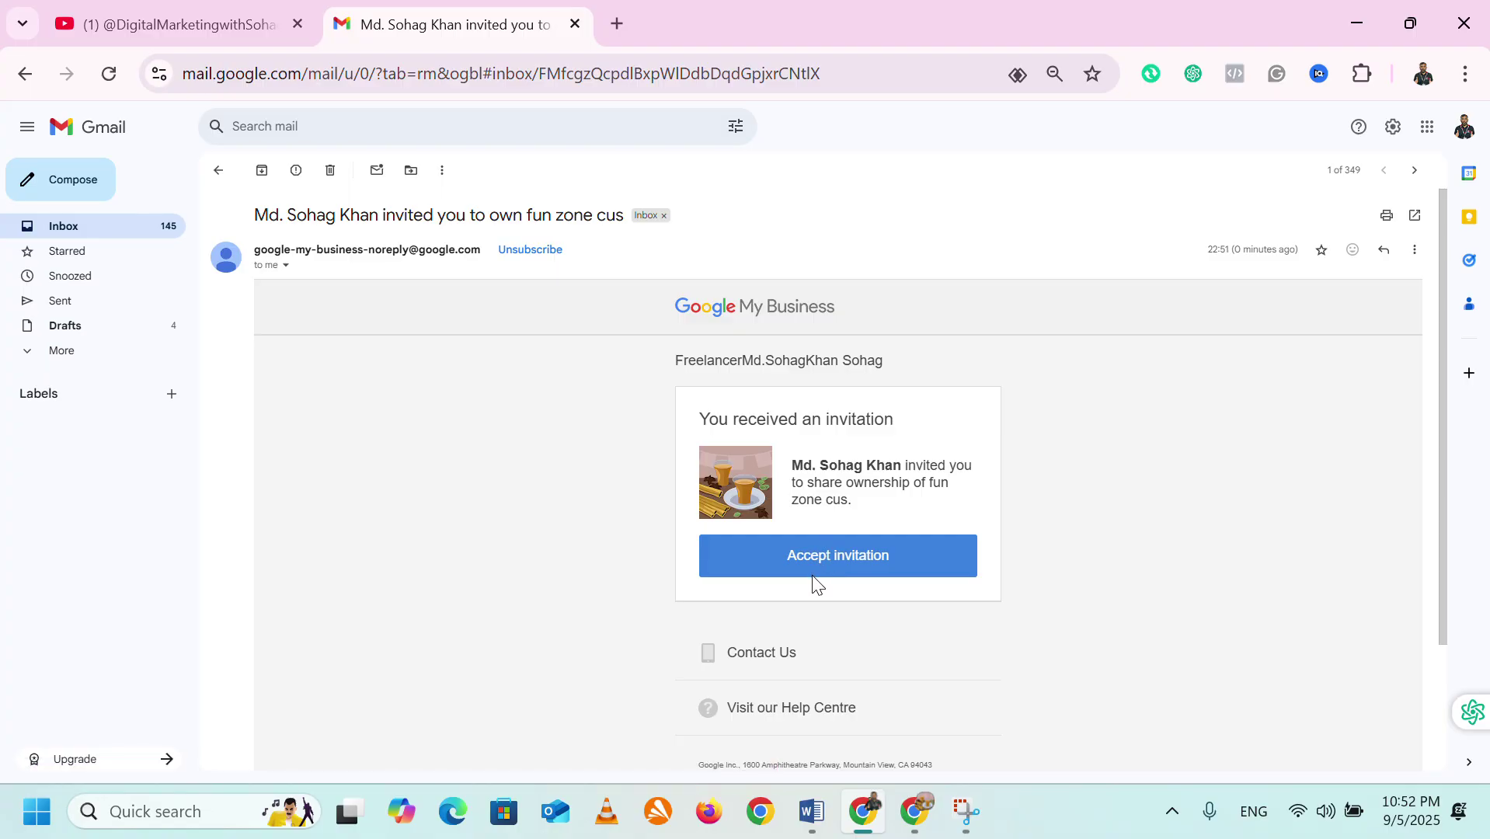
# Accept the fun zone cus ownership invitation from the email and confirm with ACCEPT.
pyautogui.click(929, 822)
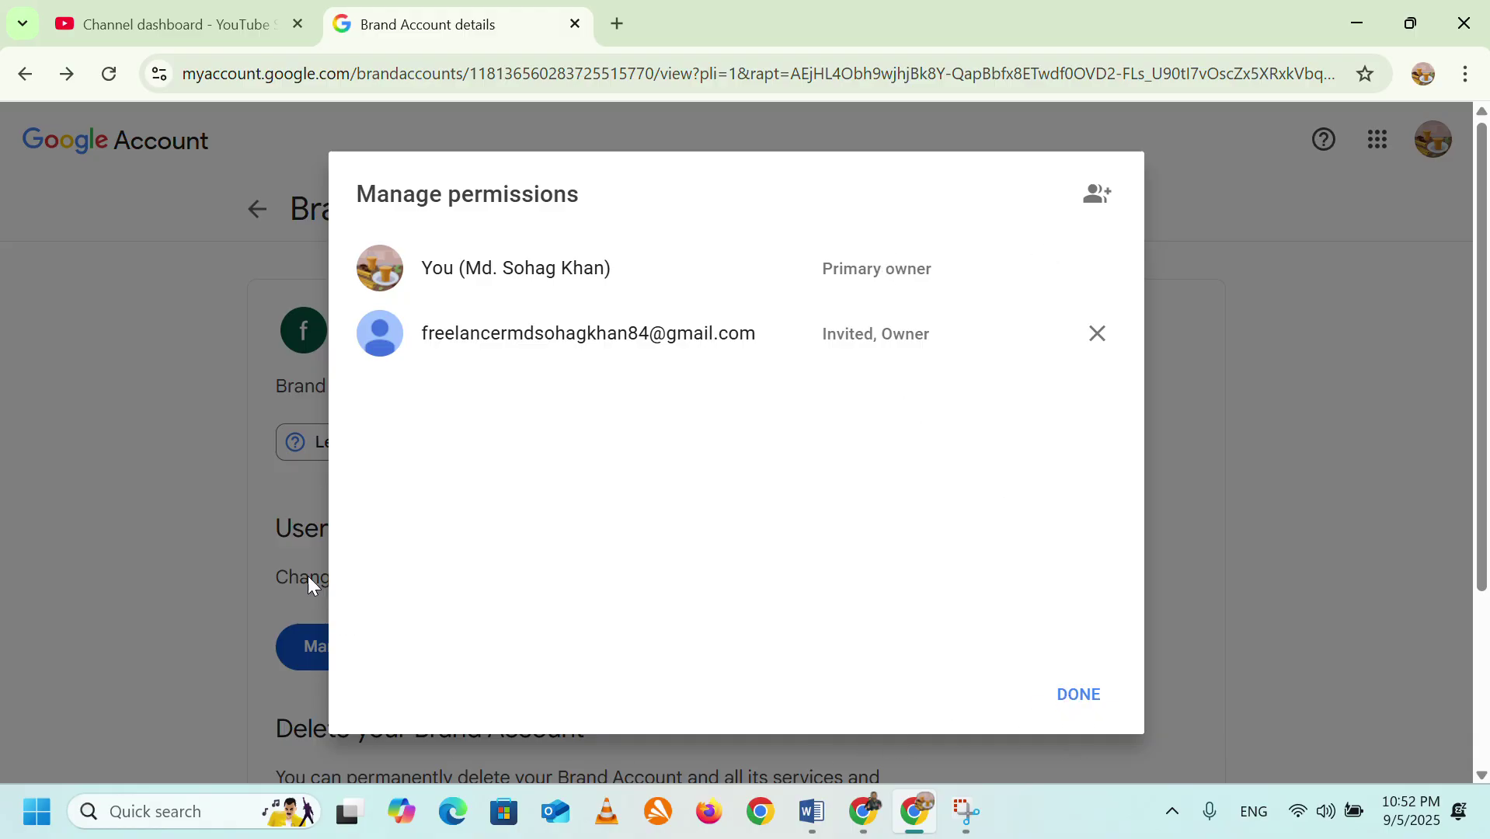
pyautogui.click(179, 472)
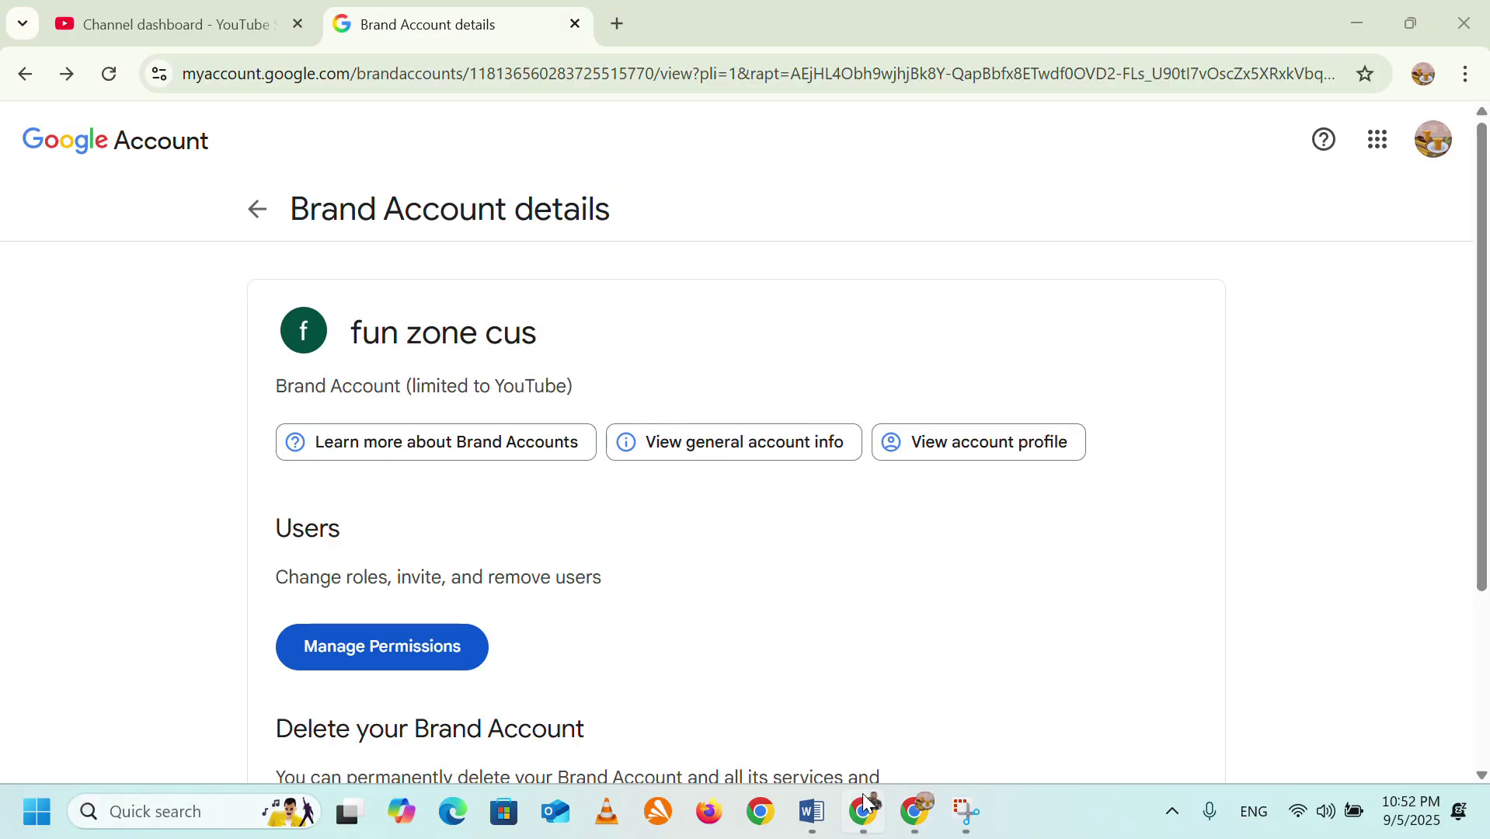
pyautogui.click(868, 808)
pyautogui.click(830, 569)
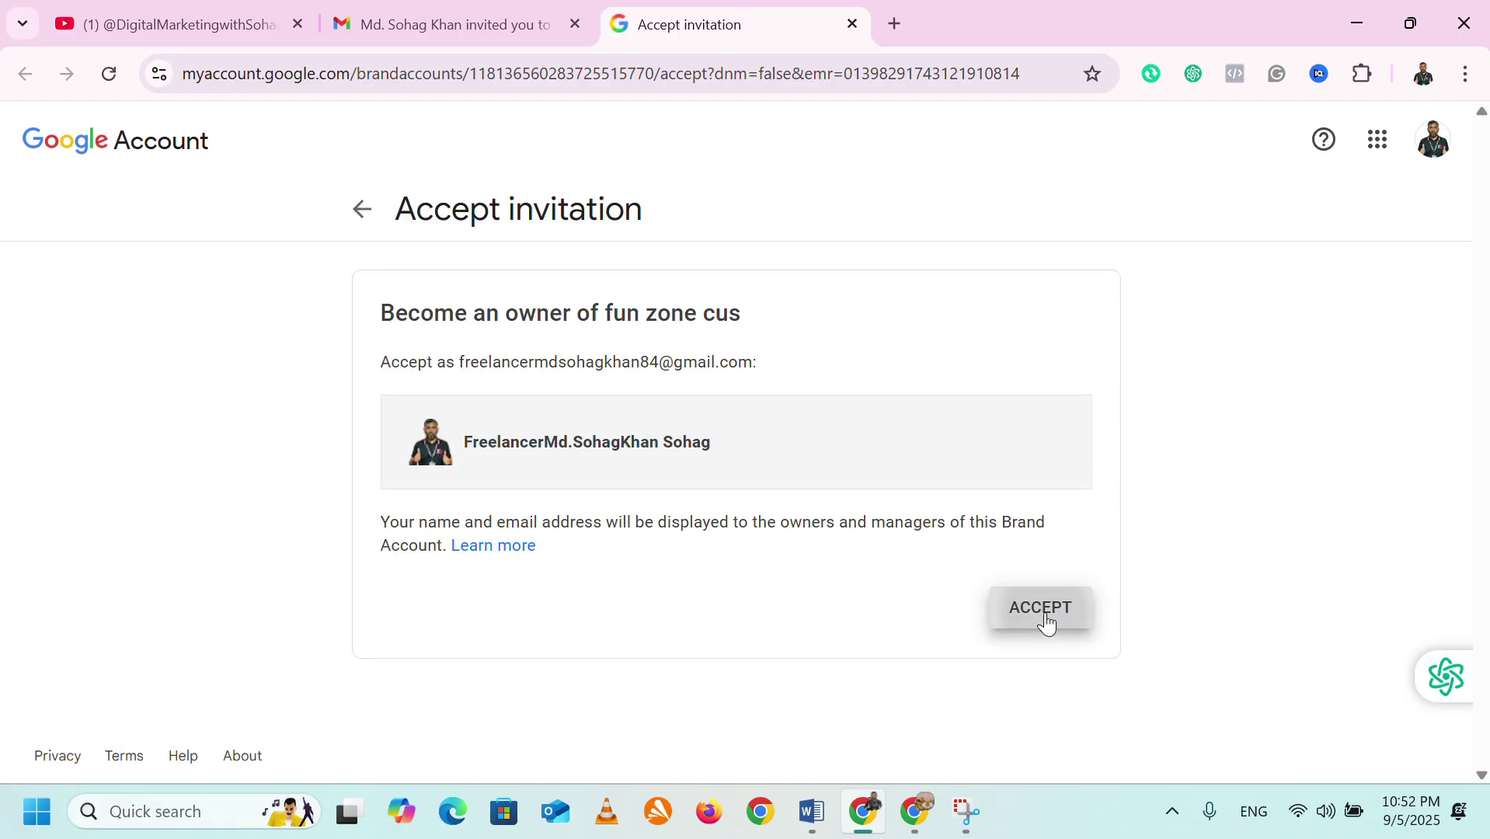
pyautogui.click(1048, 623)
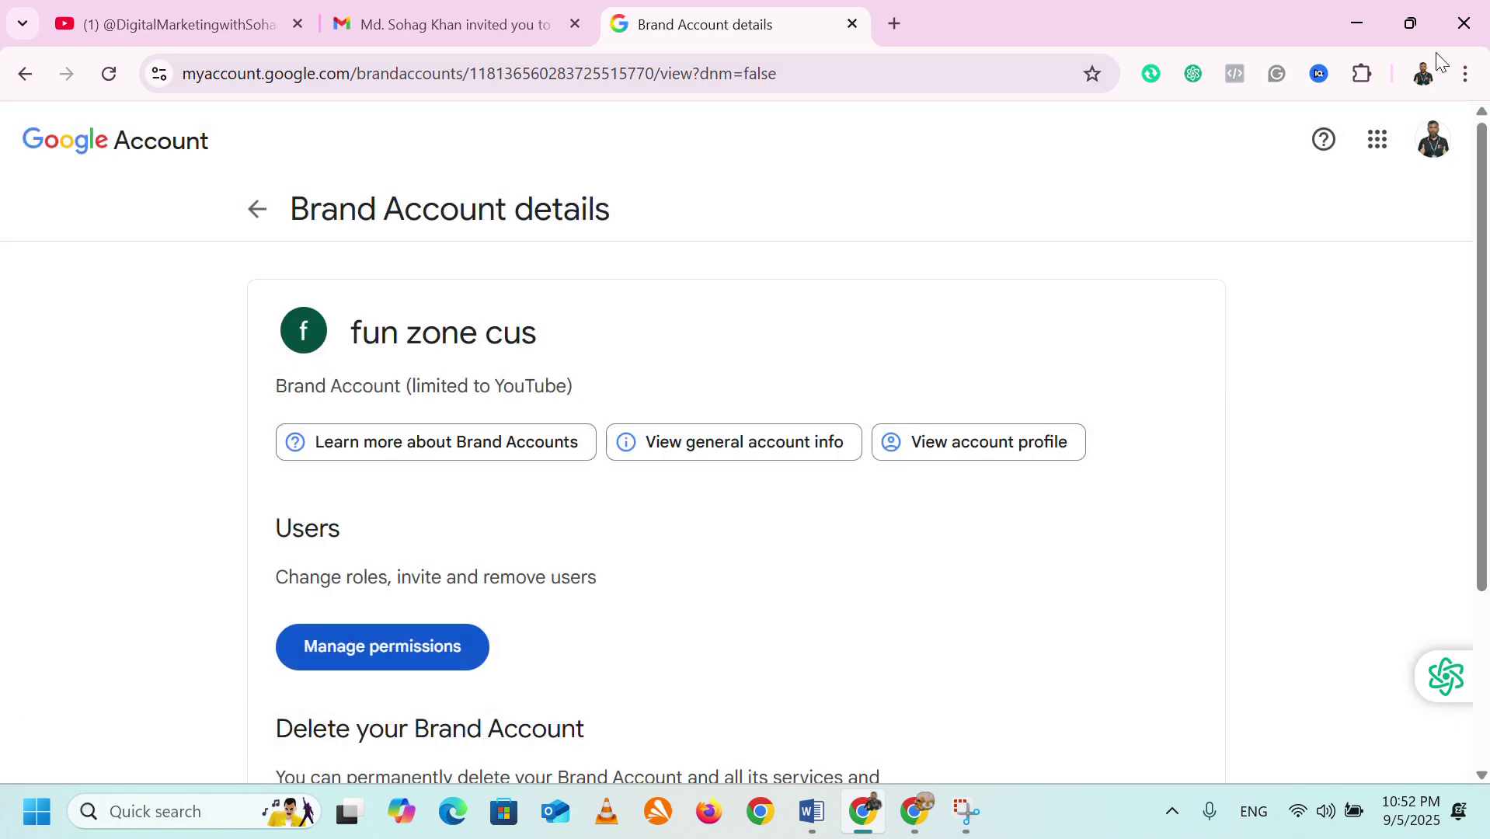
pyautogui.click(1415, 26)
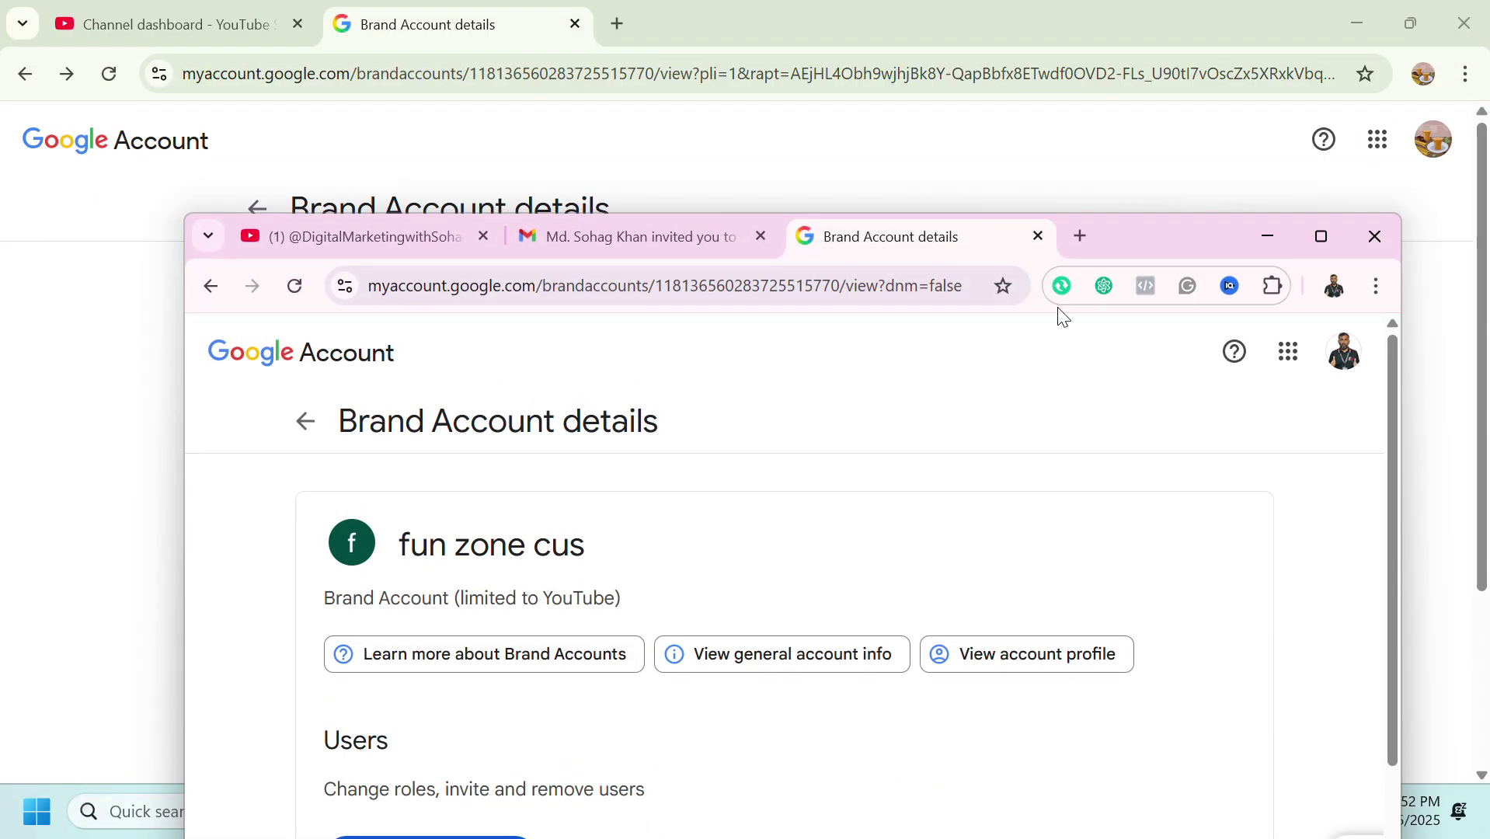
# Open YouTube in a new tab by searching 'youtube' on Google.
pyautogui.click(484, 236)
pyautogui.click(802, 234)
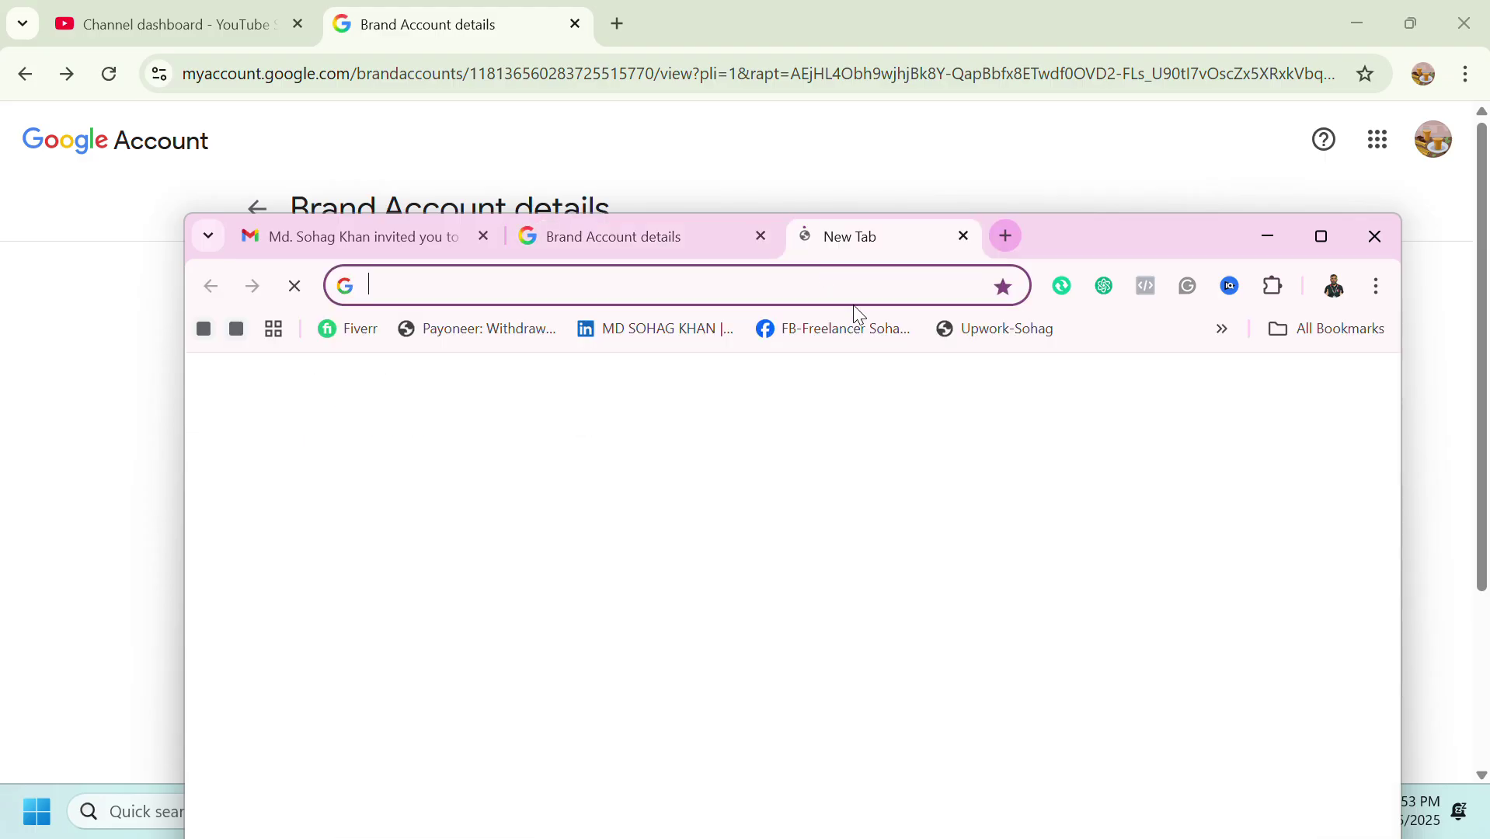
pyautogui.click(556, 683)
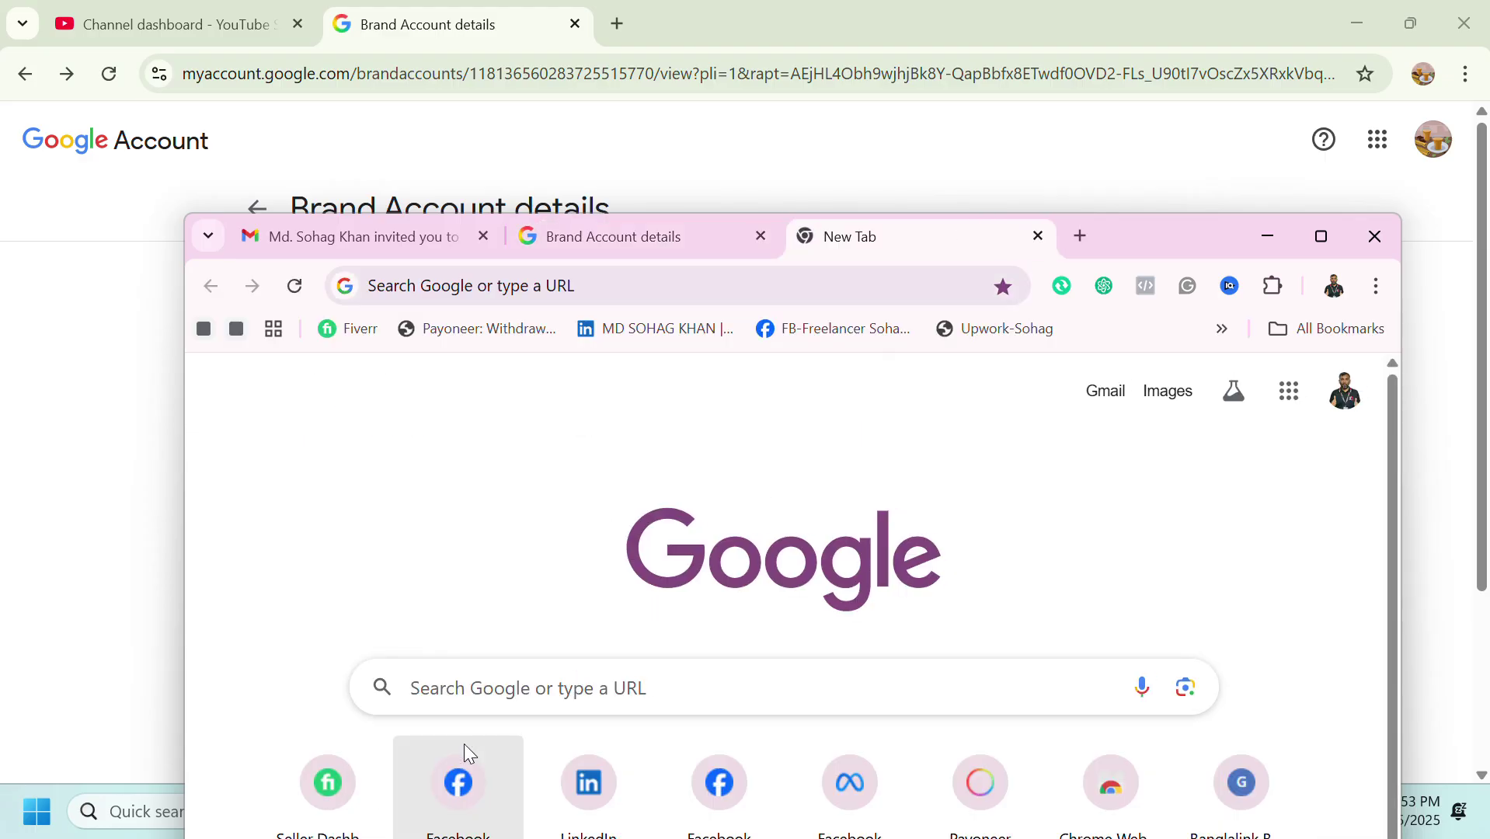
pyautogui.write('youtube')
pyautogui.press('Return')
pyautogui.click(1322, 235)
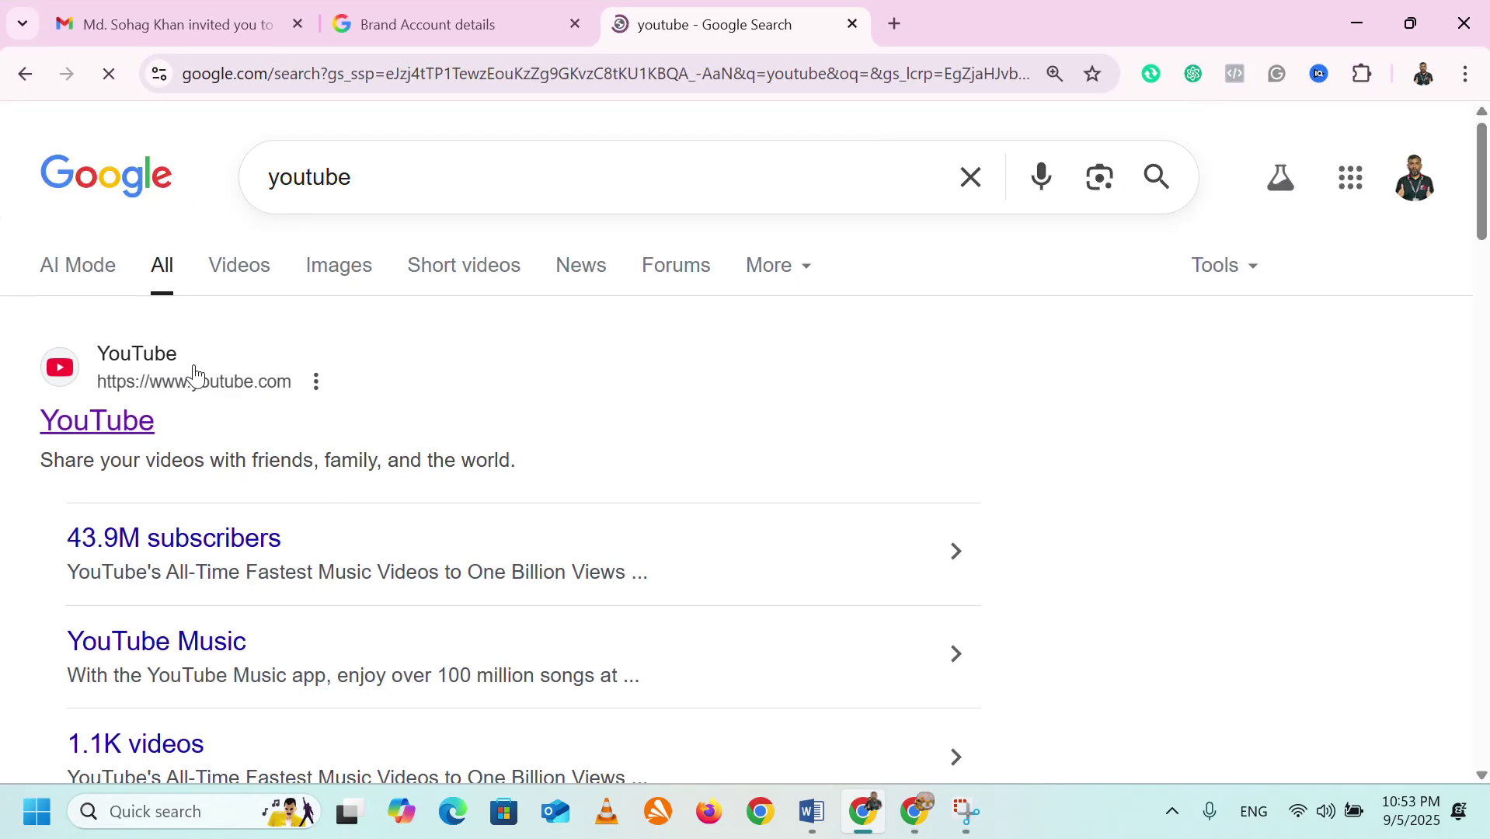
pyautogui.click(167, 379)
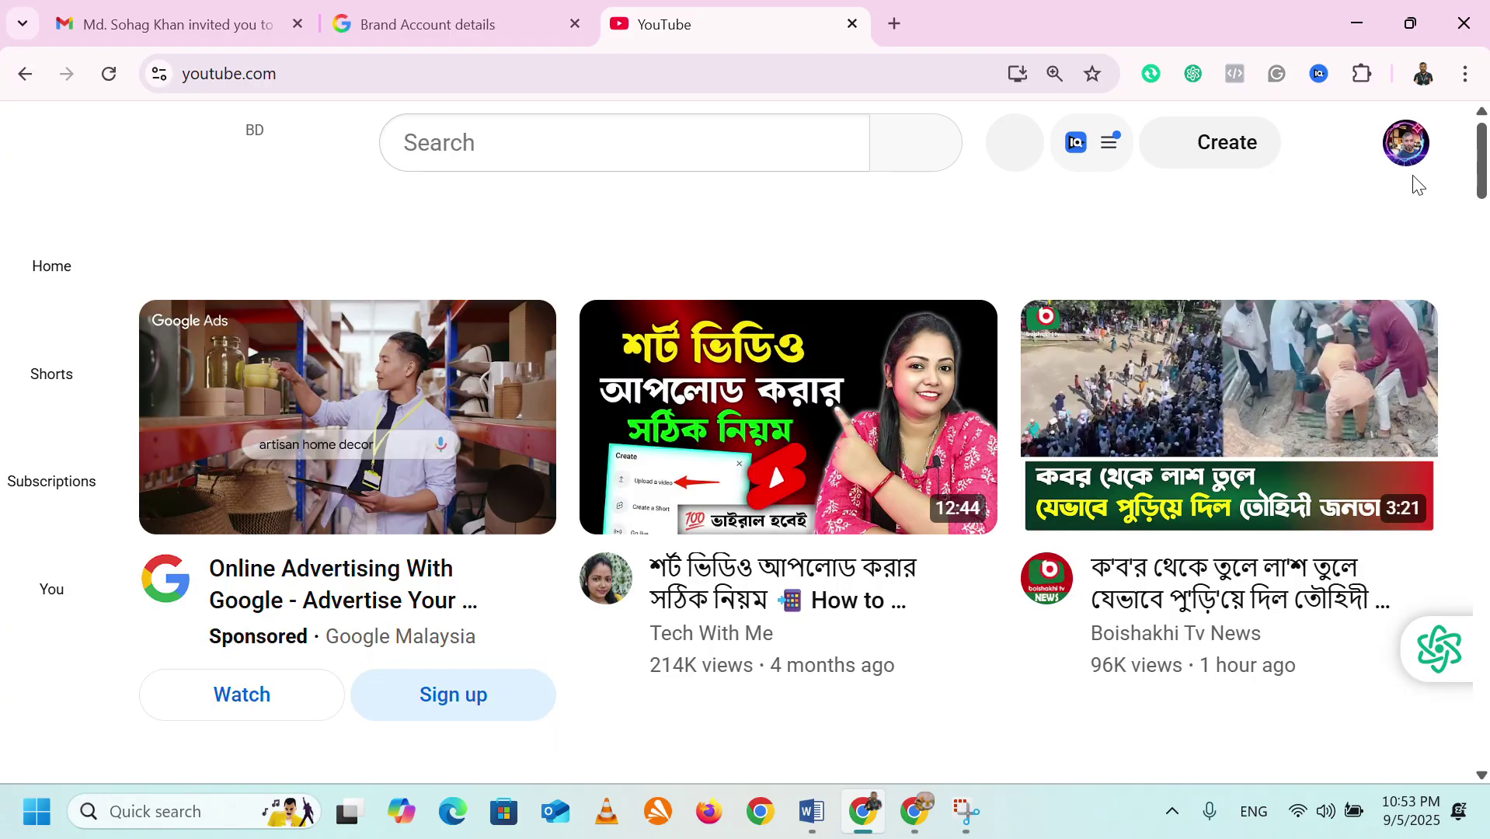
# Switch the account to the fun zone cus channel and open its YouTube Studio dashboard.
pyautogui.click(1410, 154)
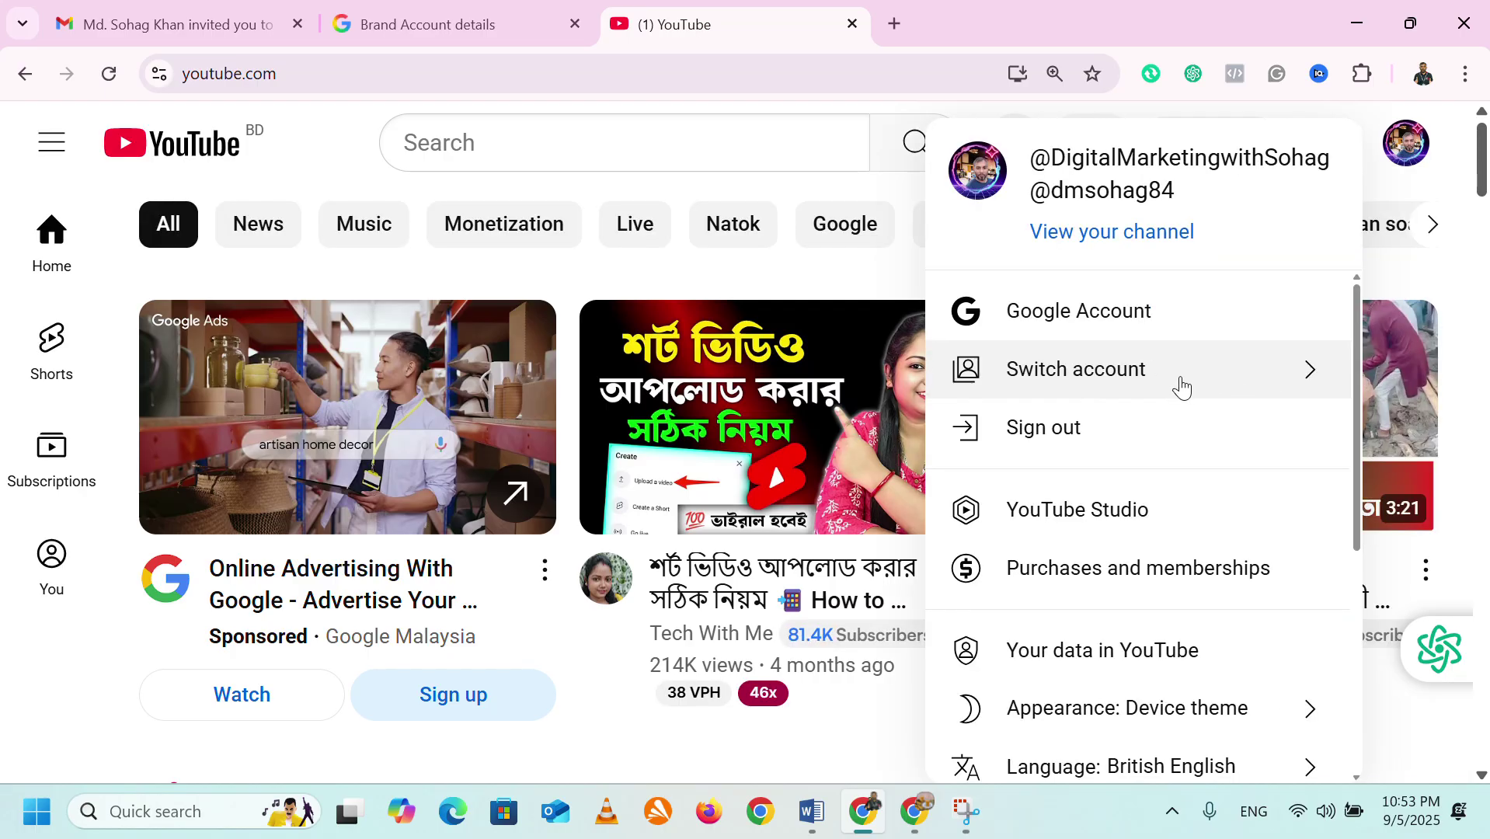
pyautogui.click(1299, 386)
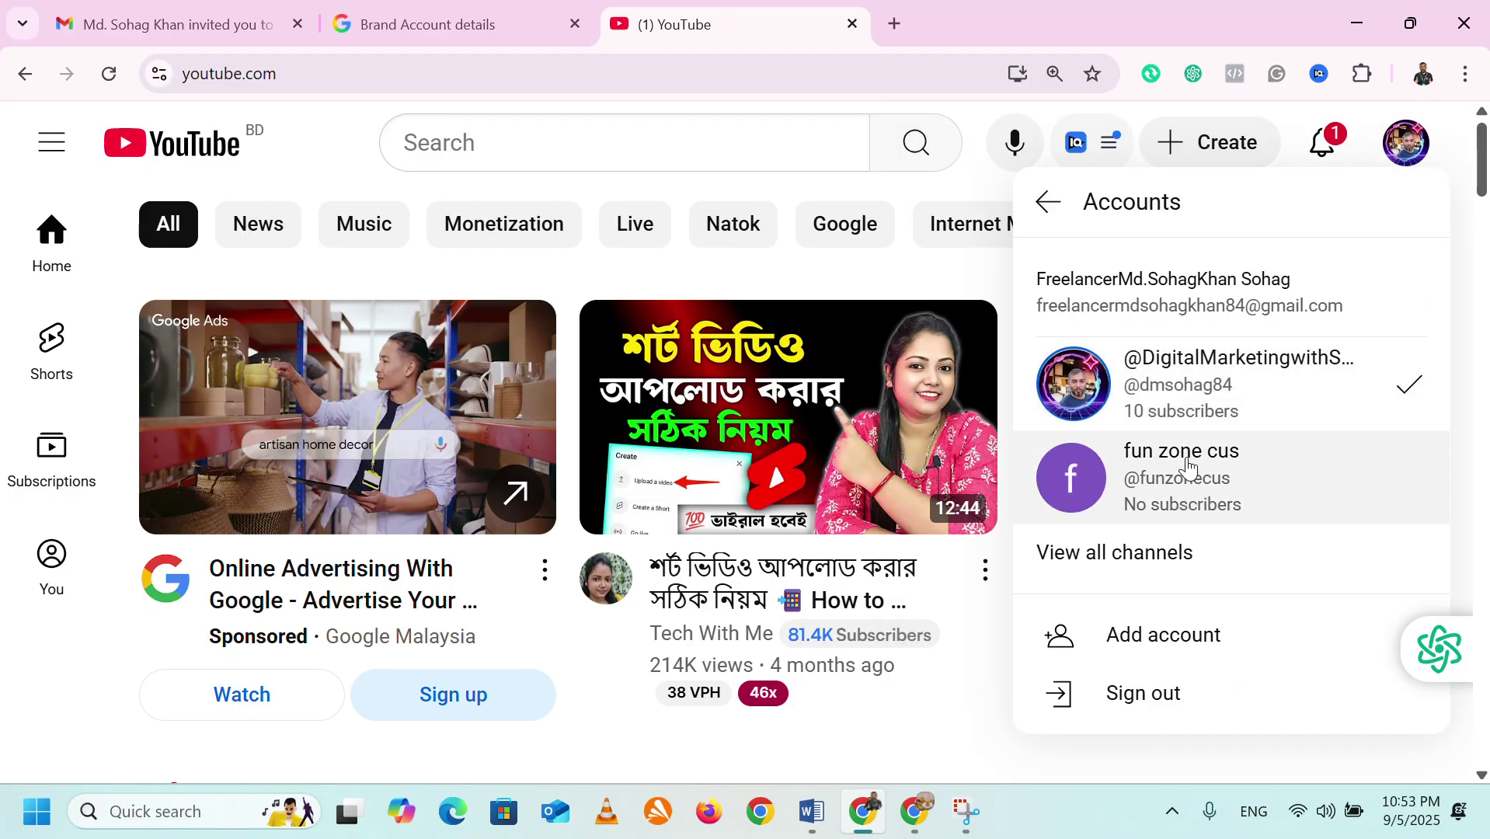
pyautogui.click(1175, 488)
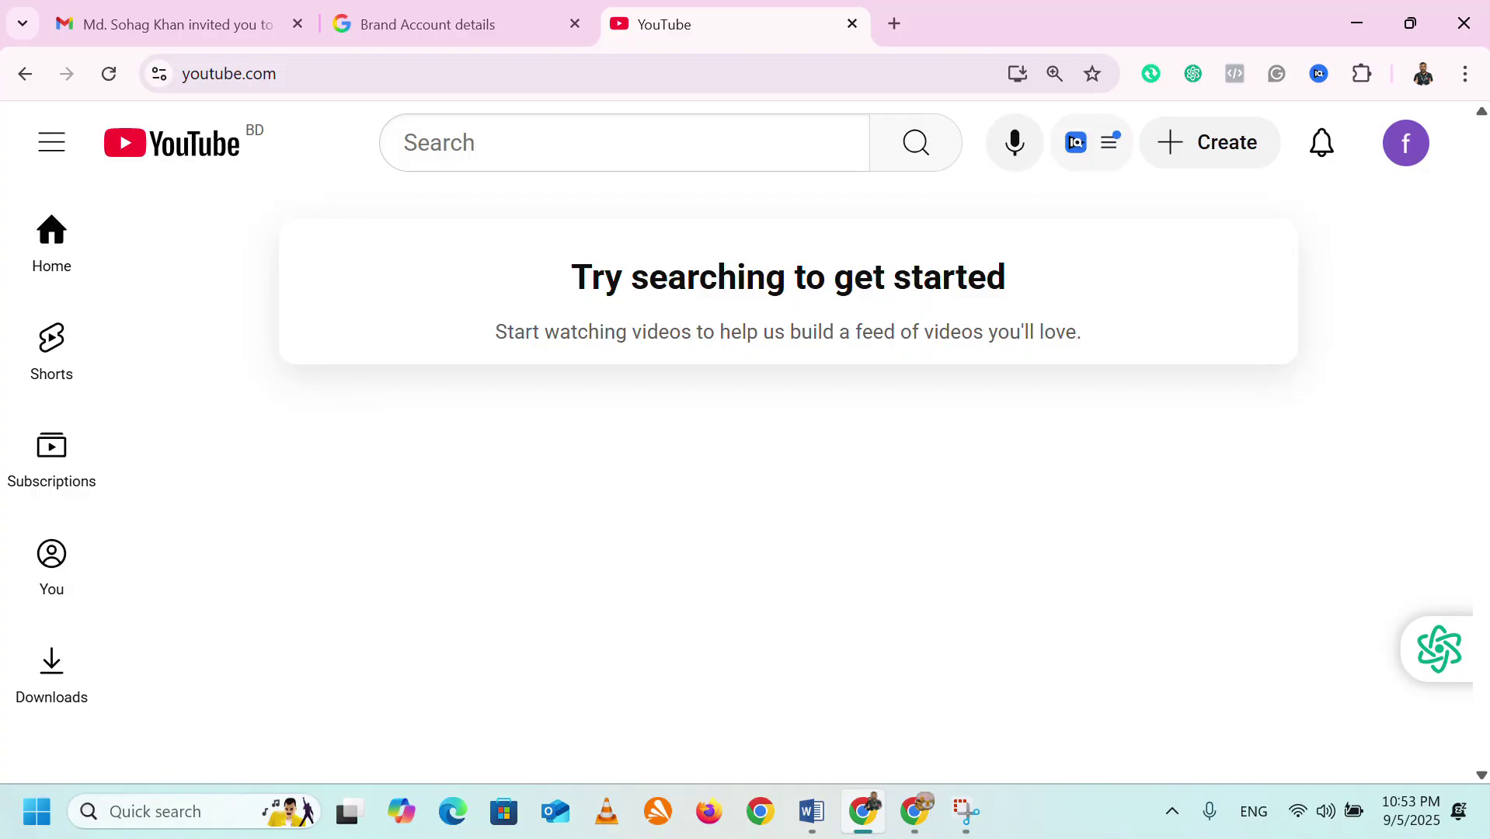
pyautogui.click(1403, 157)
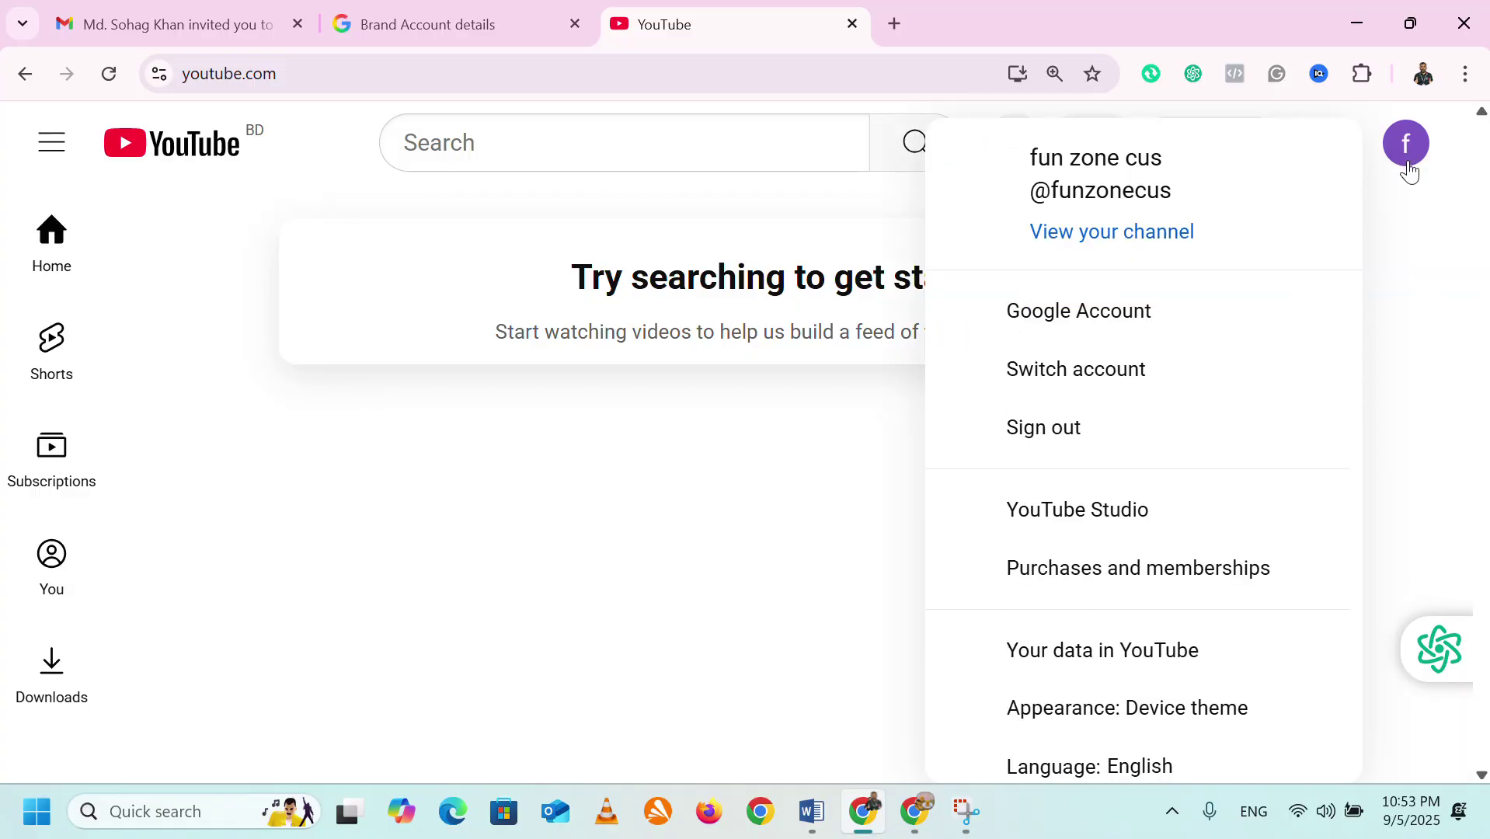
pyautogui.click(1080, 516)
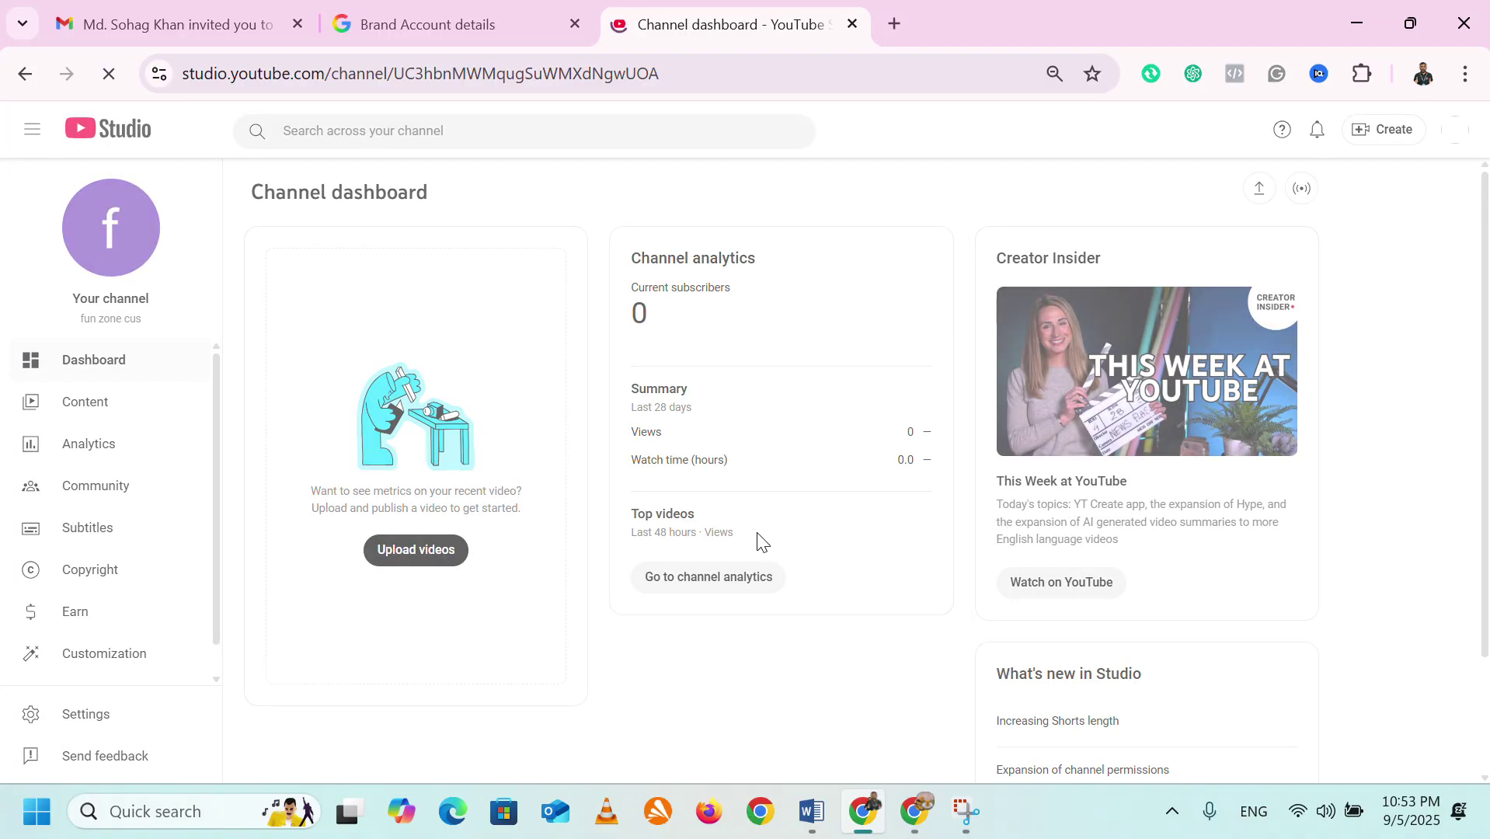
pyautogui.scroll(-3, 315, 610)
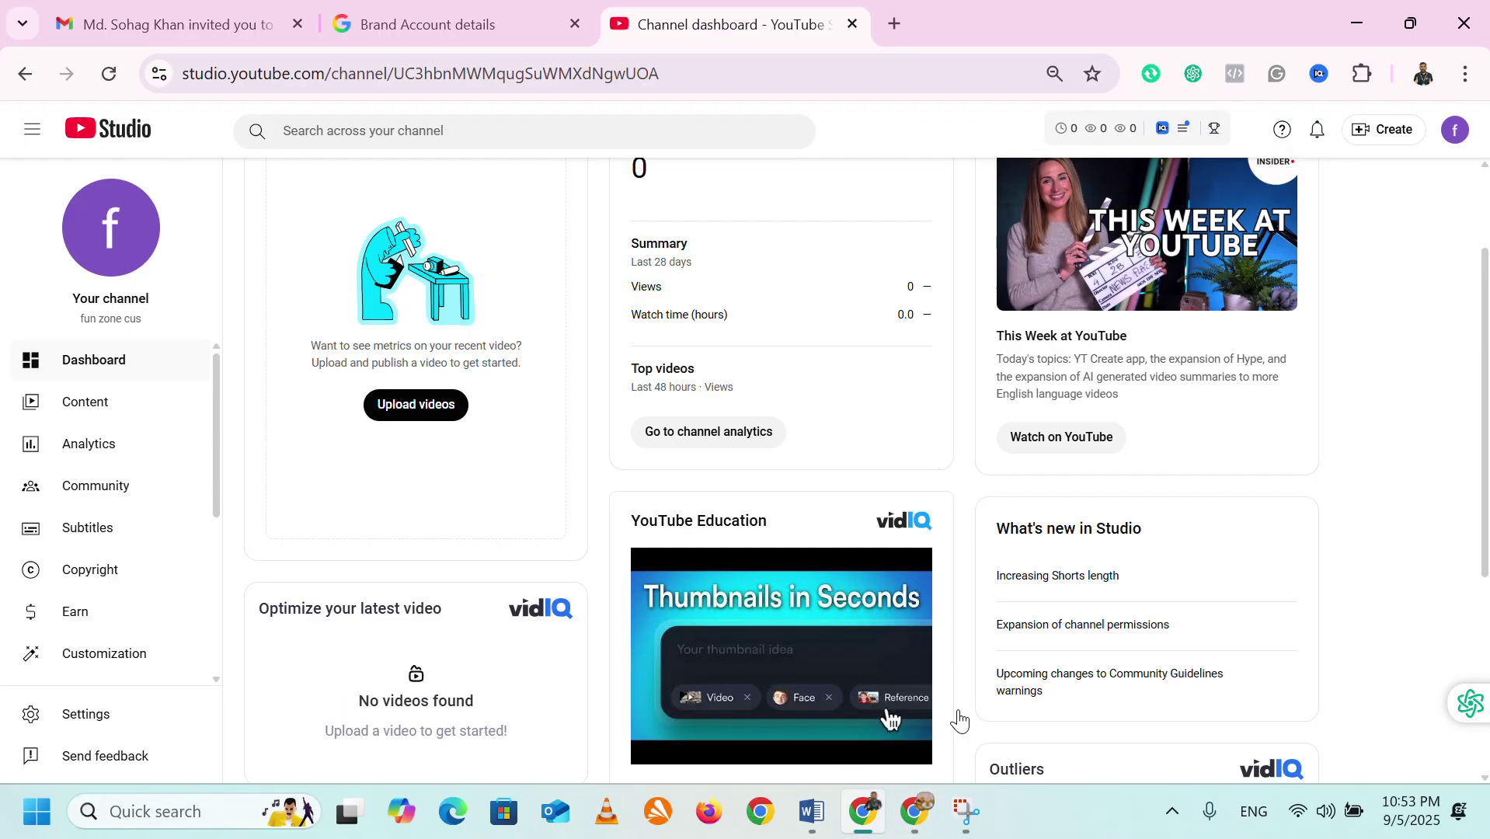
pyautogui.click(925, 820)
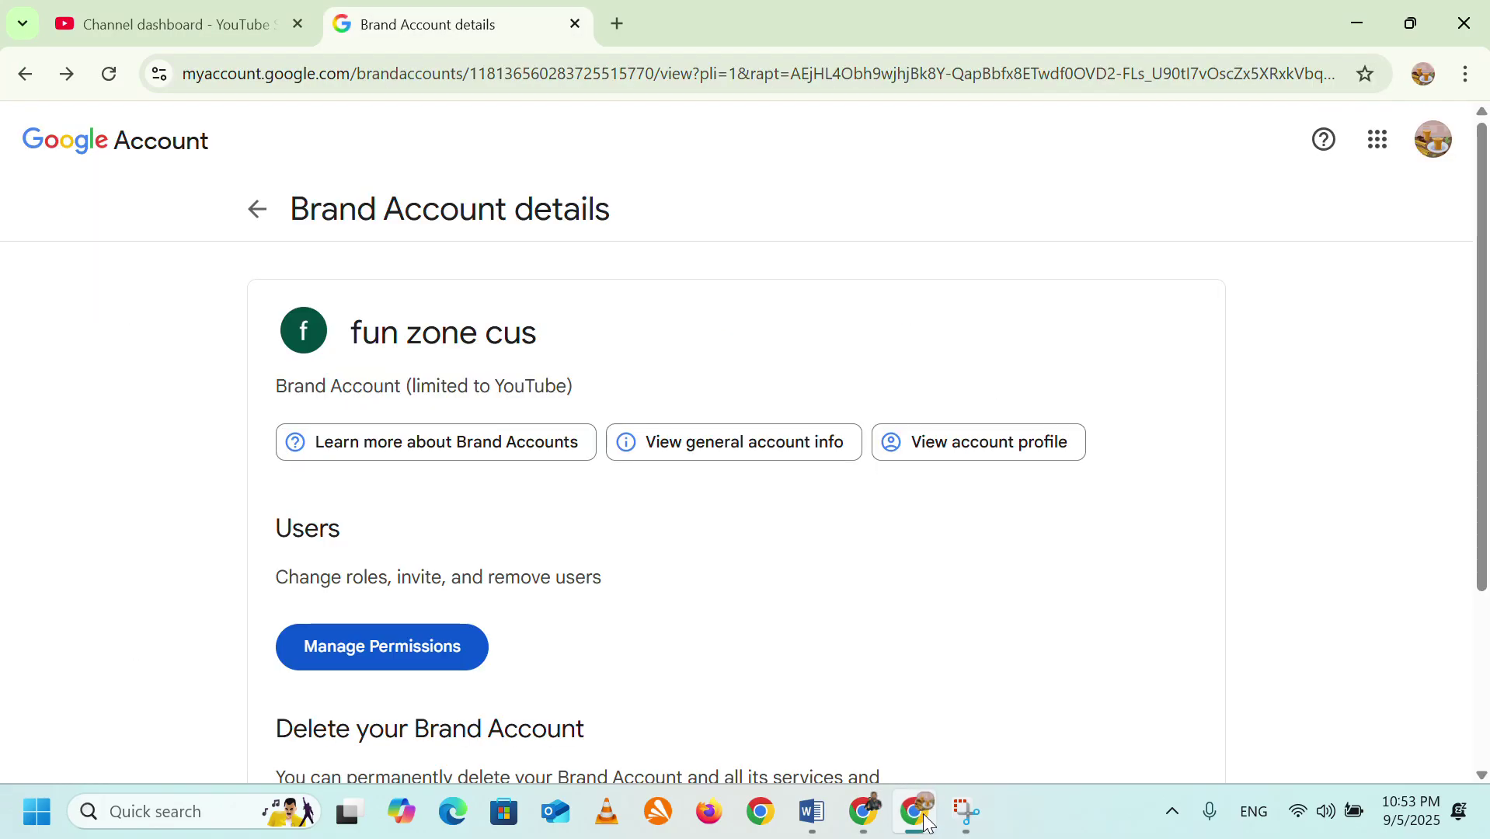
# Remove the co-owner's Owner row from the Brand Account user list, confirm, and click DONE.
pyautogui.click(454, 662)
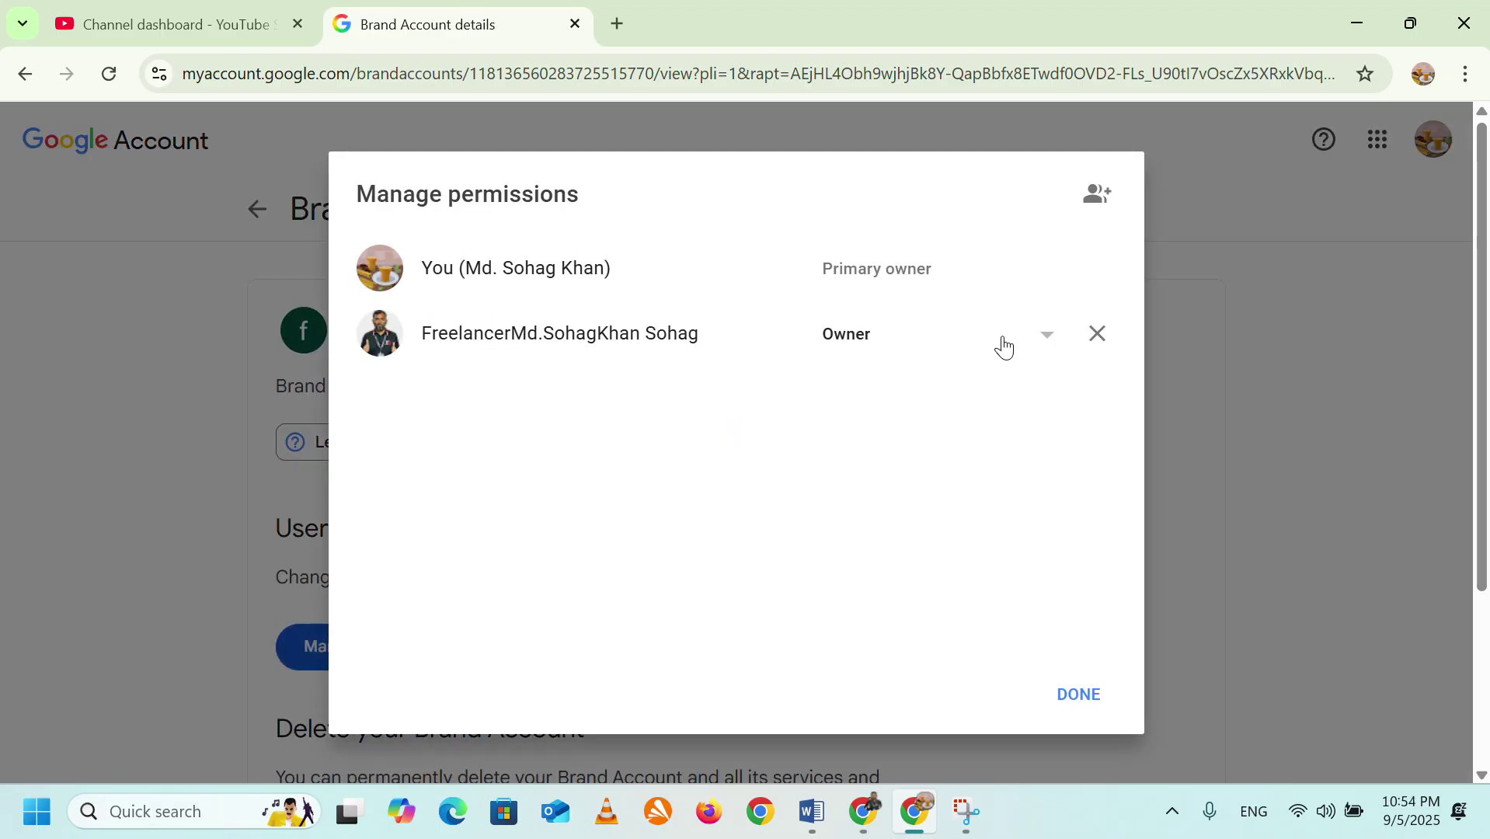
pyautogui.click(1048, 347)
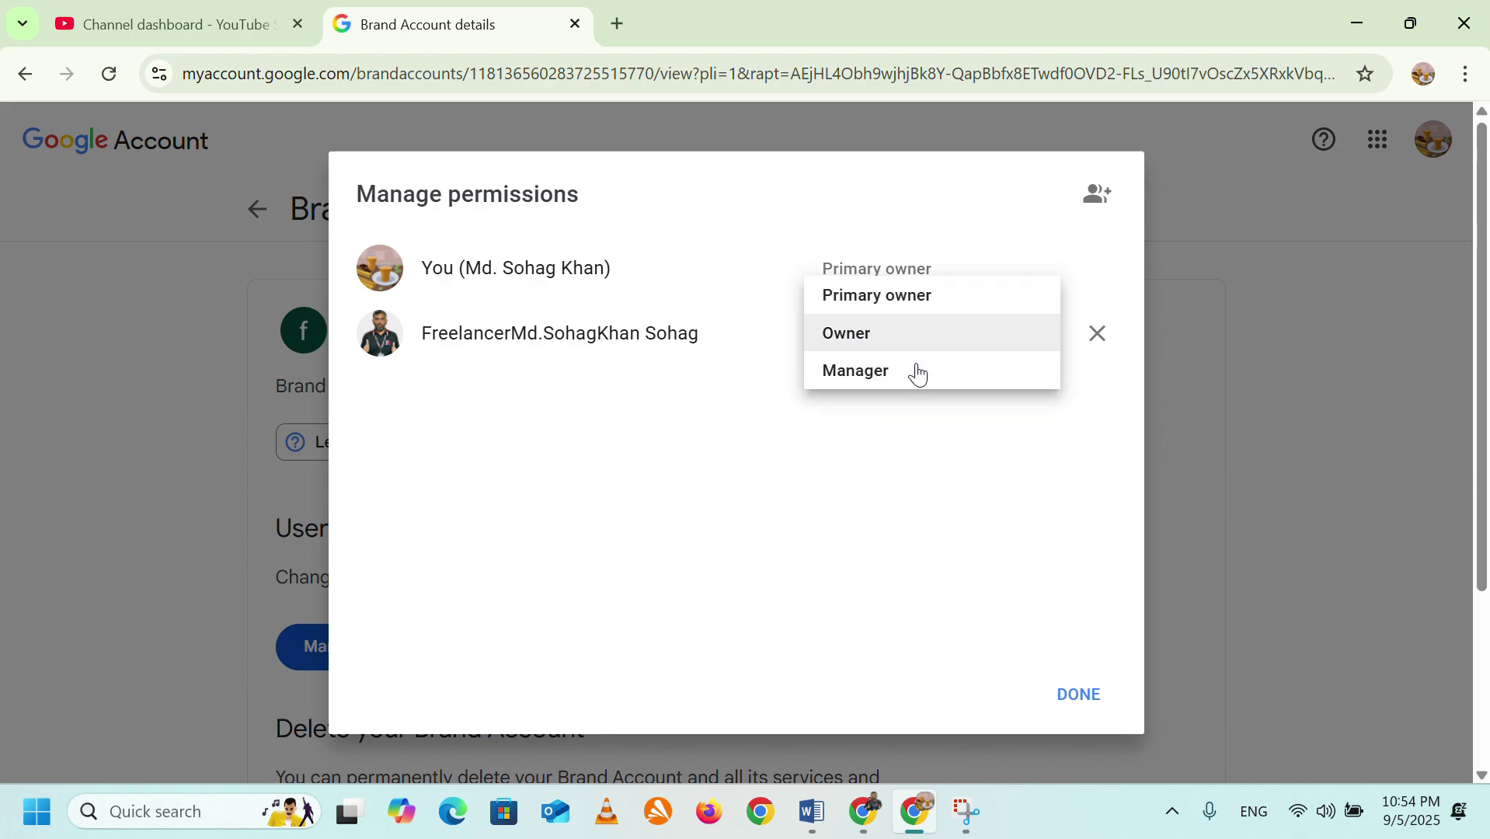
pyautogui.click(711, 410)
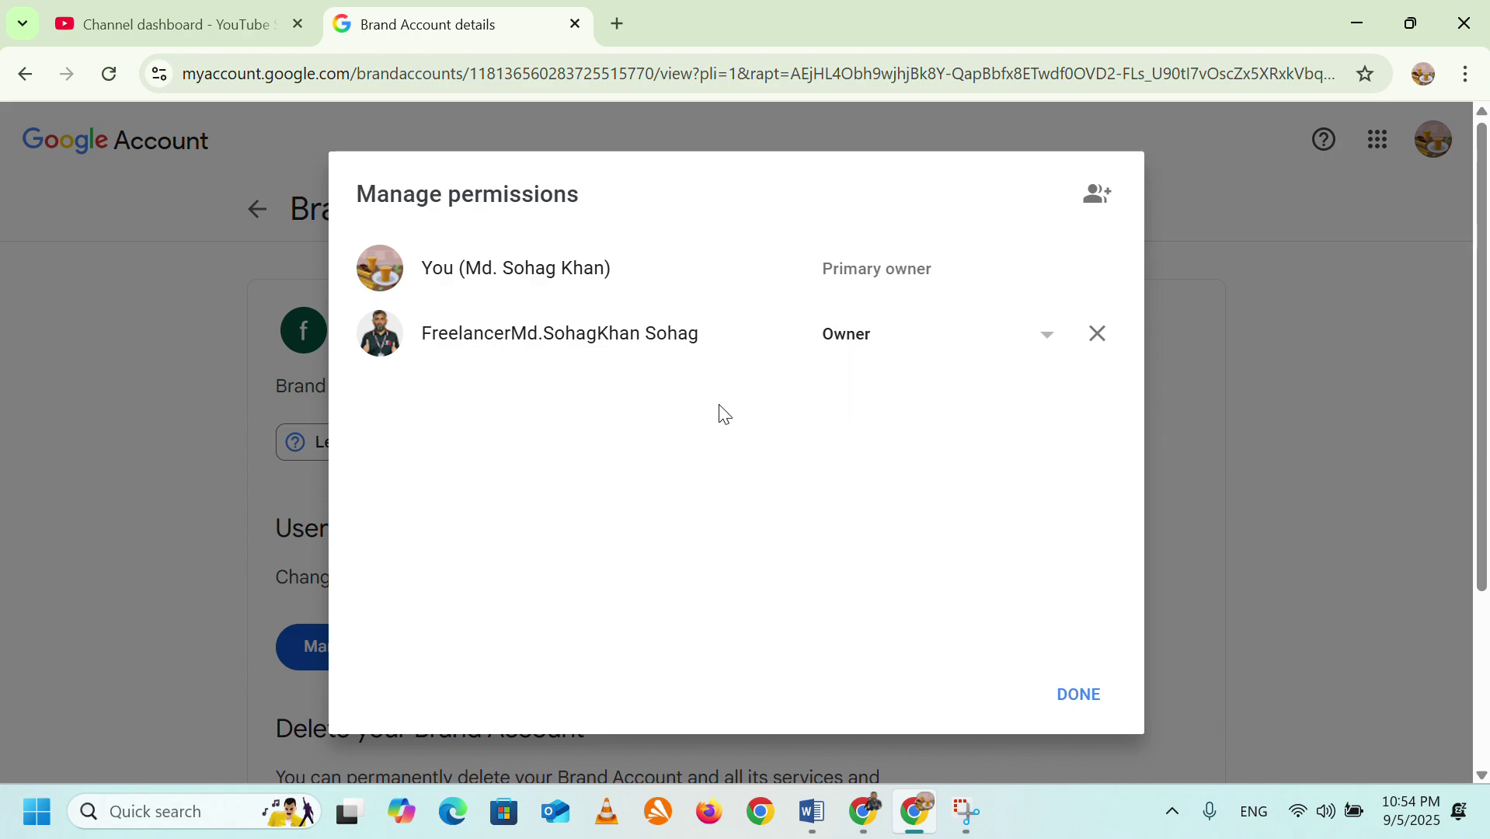
pyautogui.click(1097, 336)
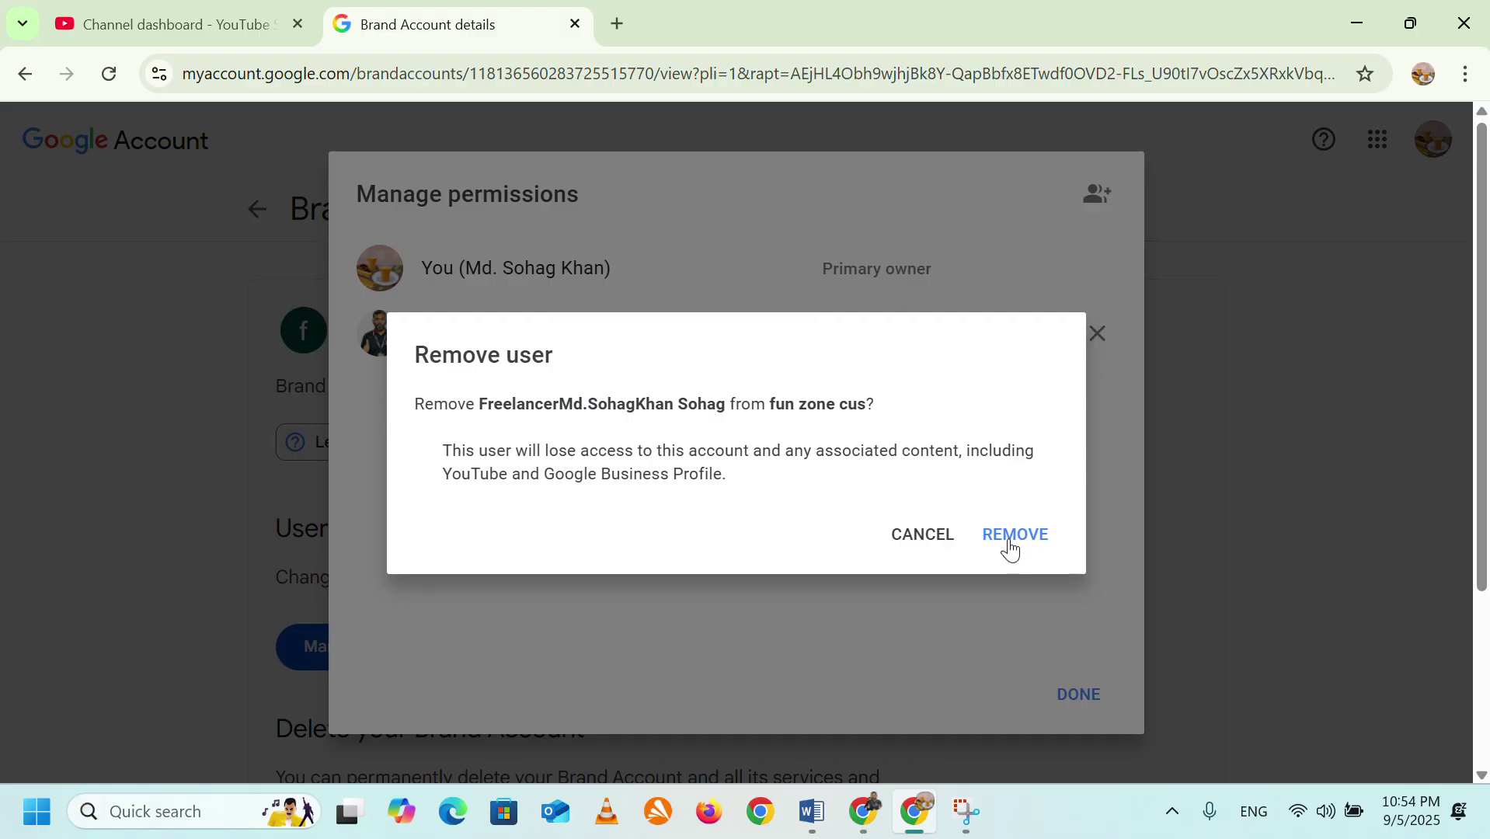
pyautogui.click(1012, 548)
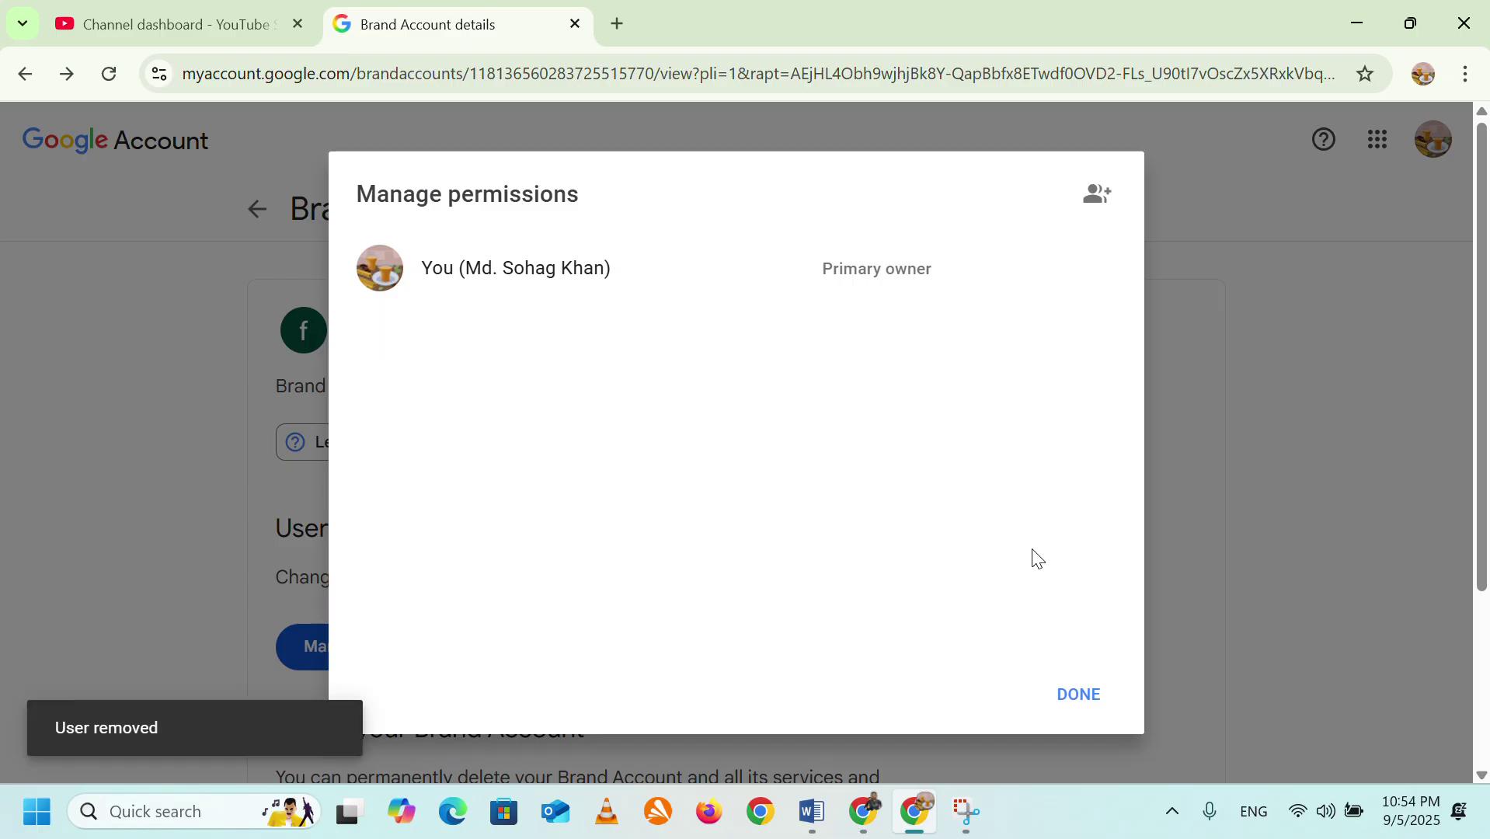
pyautogui.click(1080, 699)
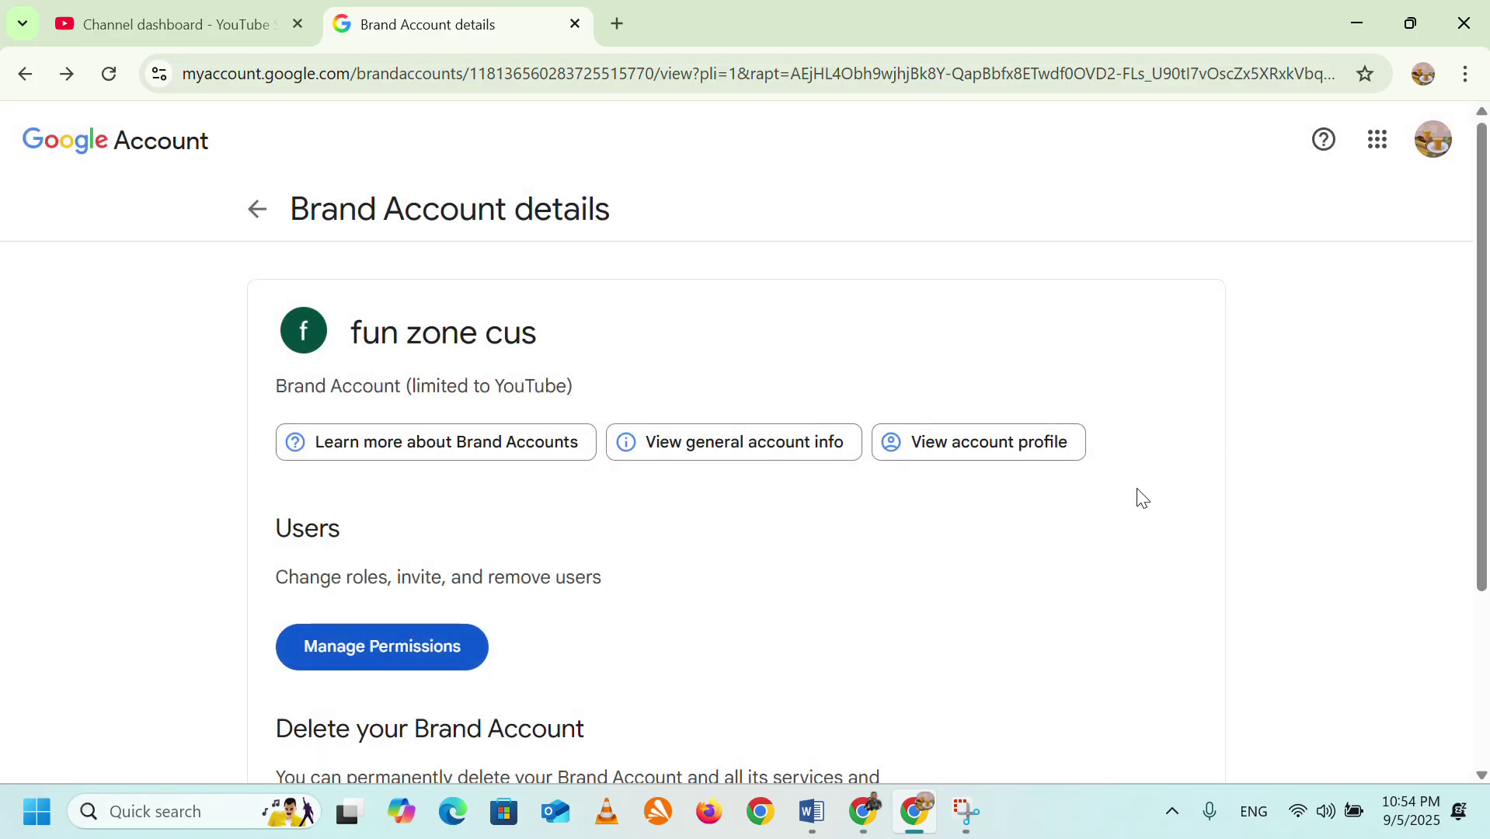